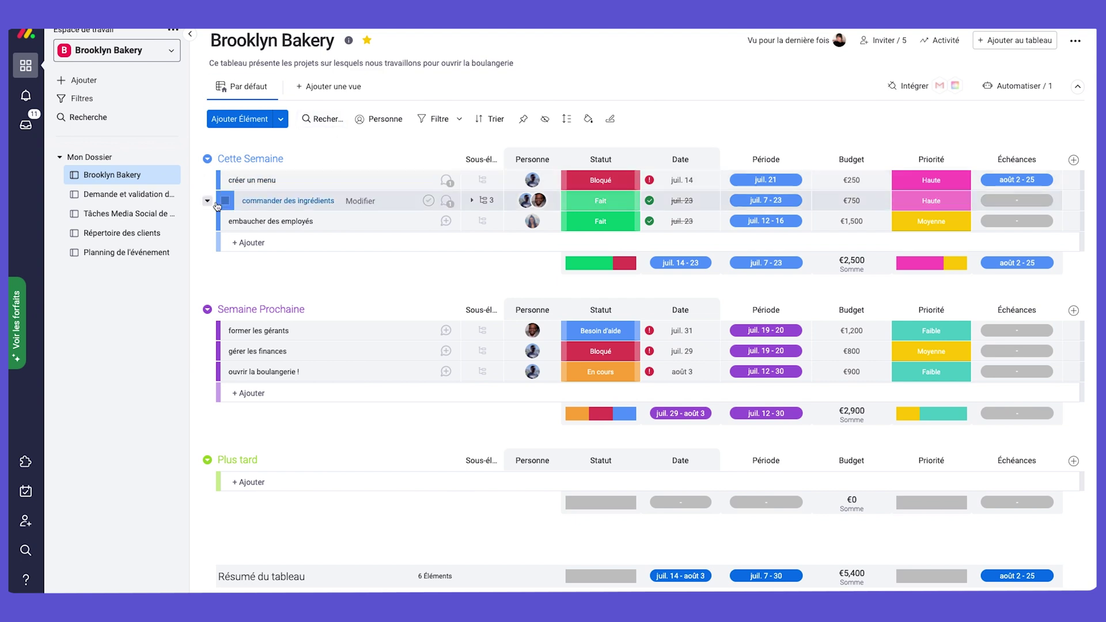
Browse the Mon Dossier boards, from Demande et validation de projets to Planning de l'événement.
left_click(125, 194)
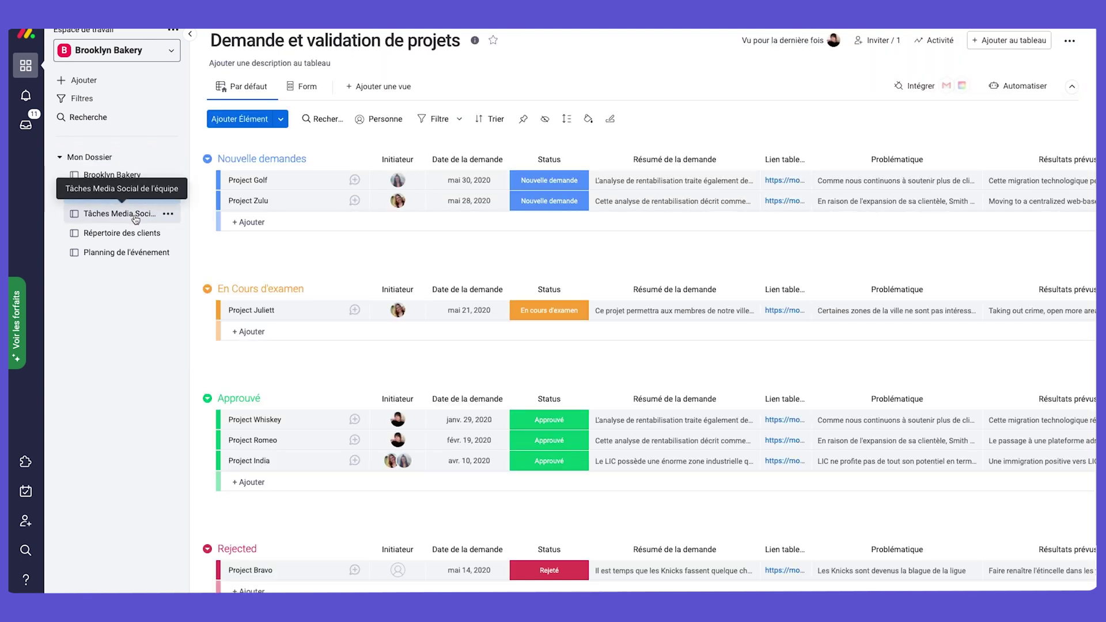
left_click(136, 215)
left_click(133, 232)
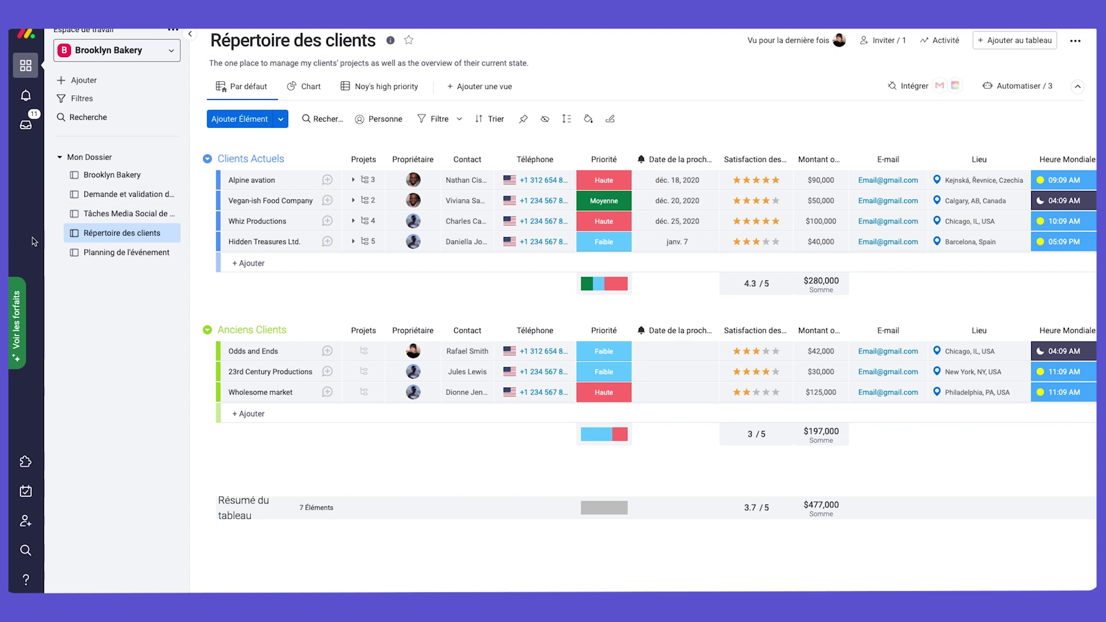
left_click(110, 254)
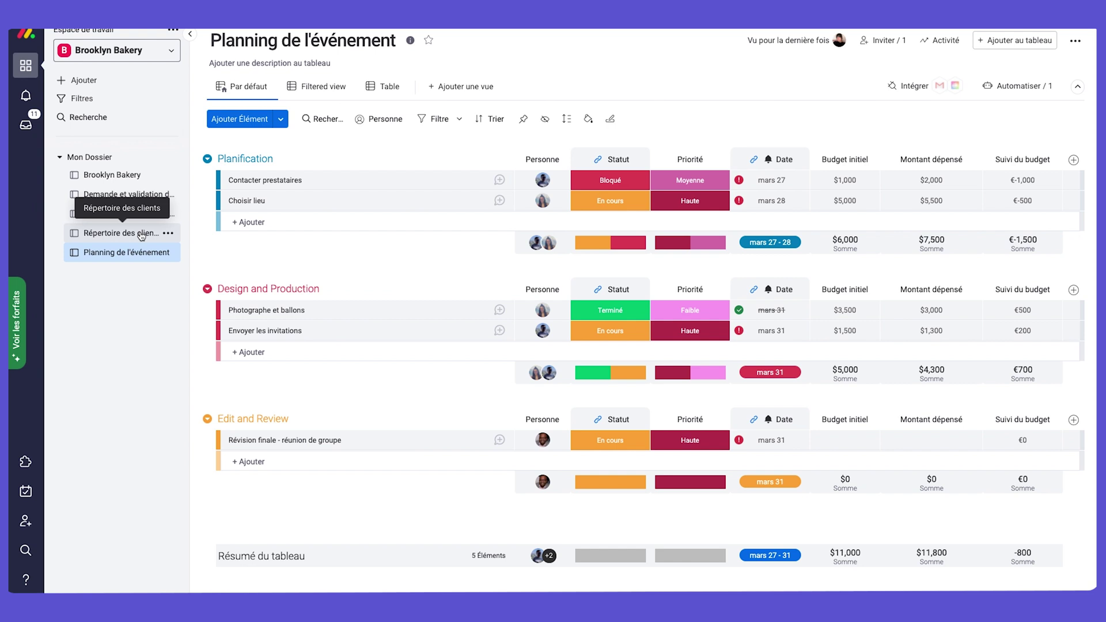
Show the workspace Ajouter menu and its Choisir à partir des modèles template submenu.
left_click(111, 84)
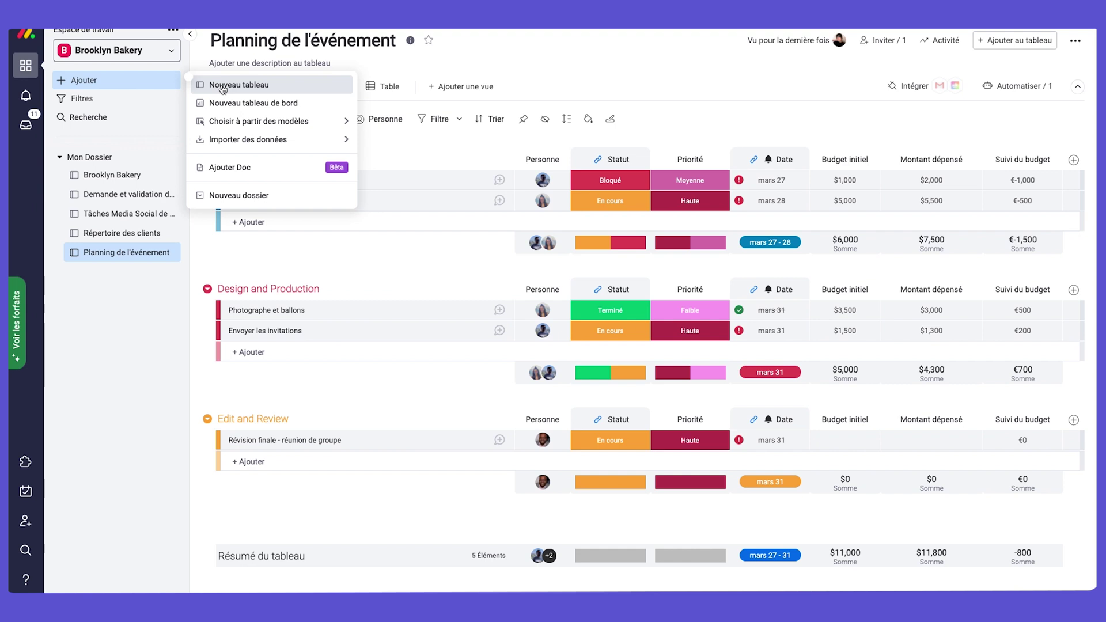
mouse_move(256, 121)
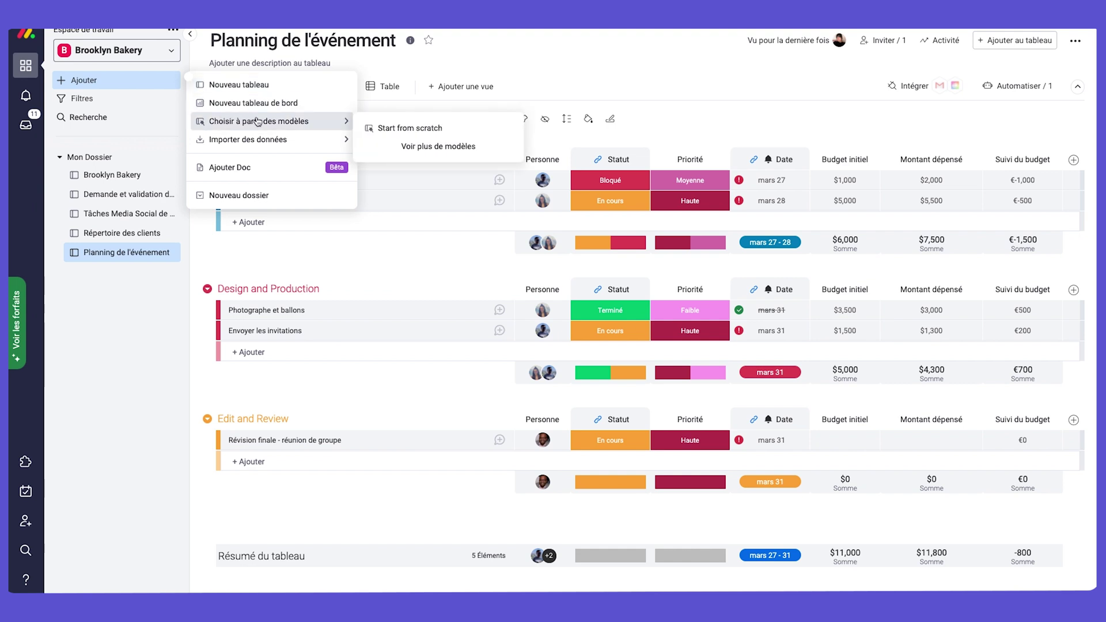
mouse_move(254, 144)
left_click(425, 148)
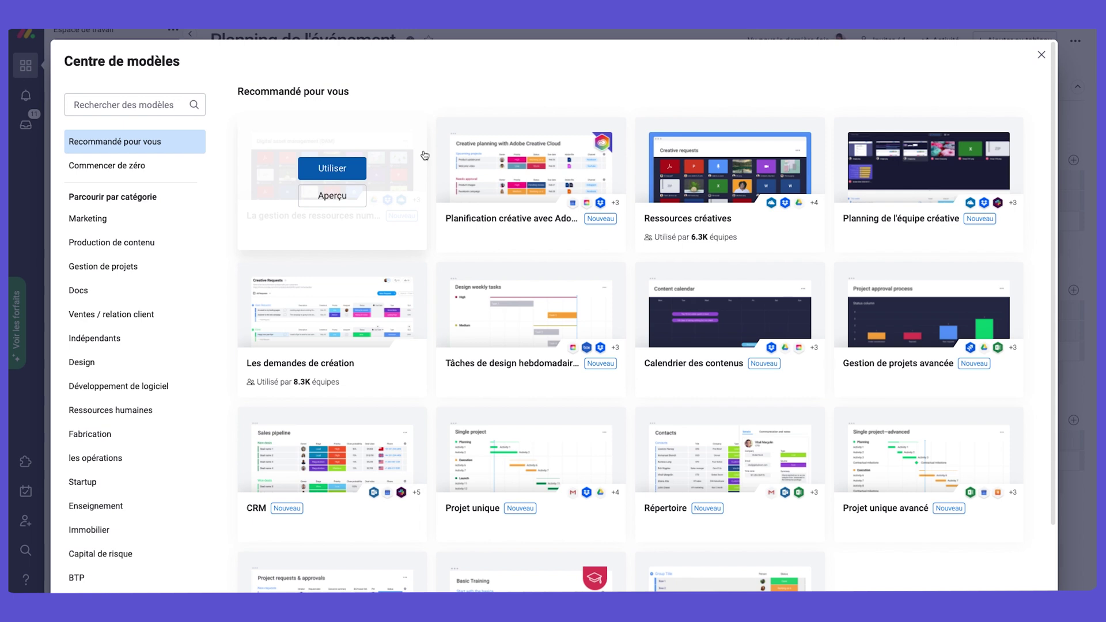
left_click(127, 244)
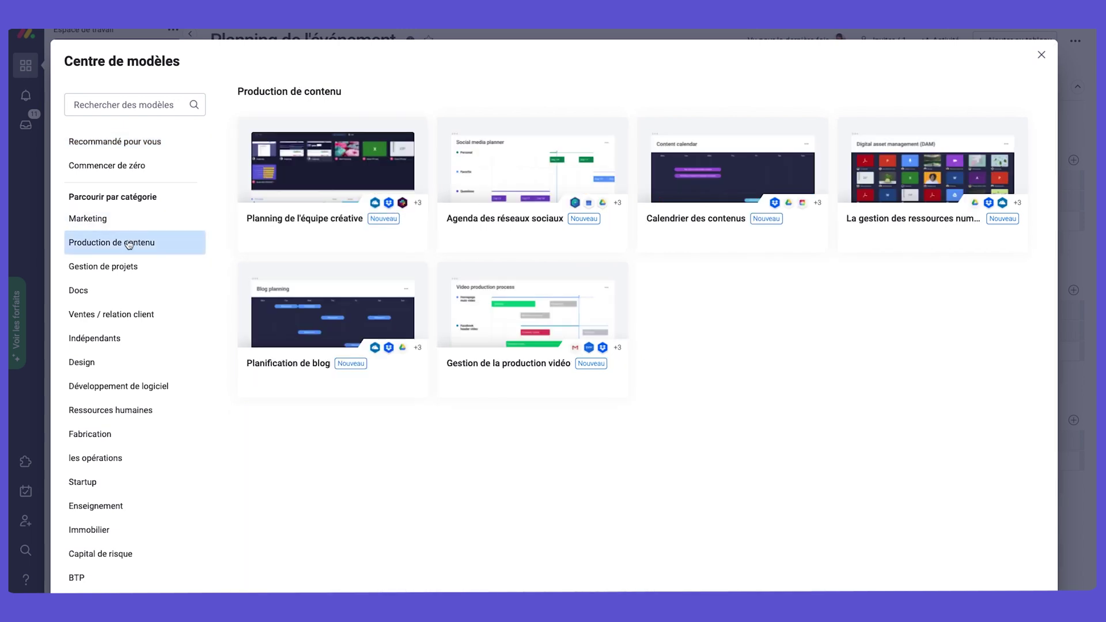
left_click(123, 268)
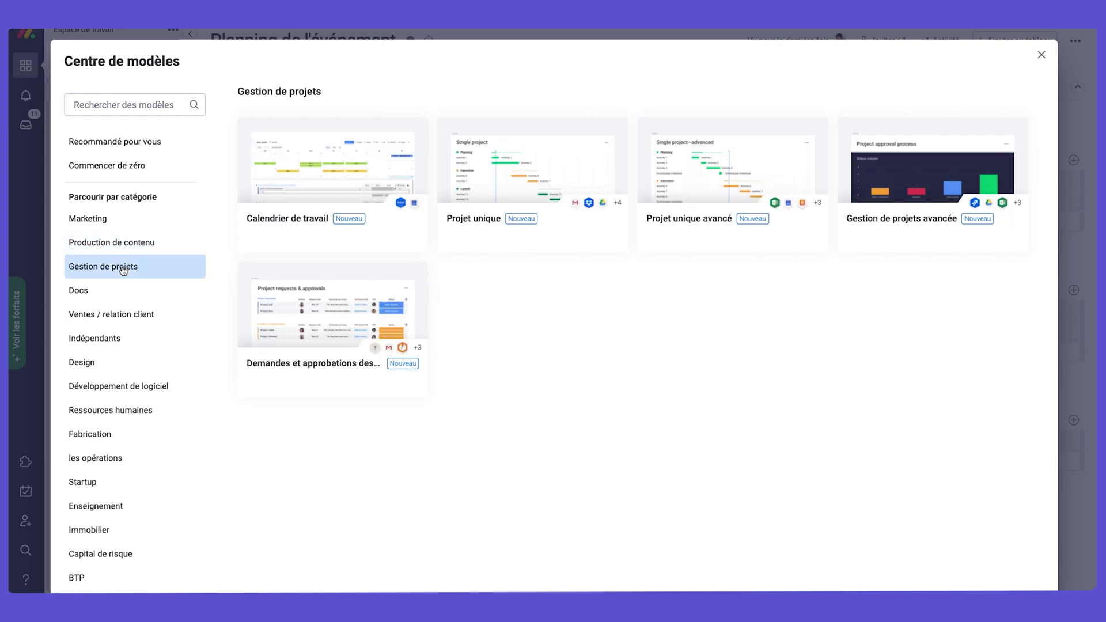
left_click(114, 293)
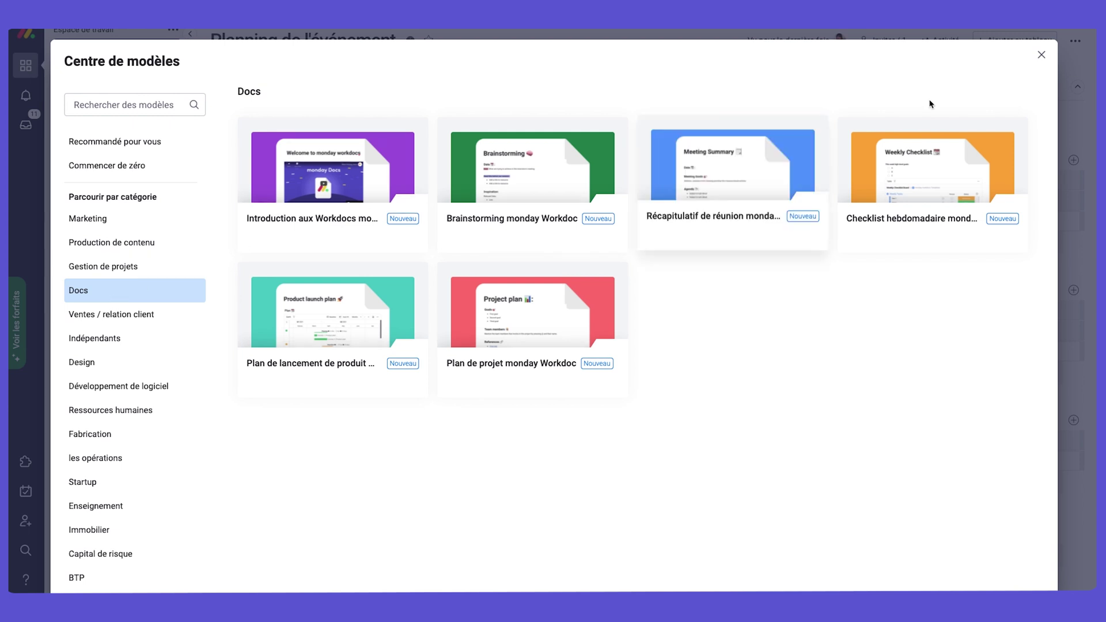
left_click(1041, 56)
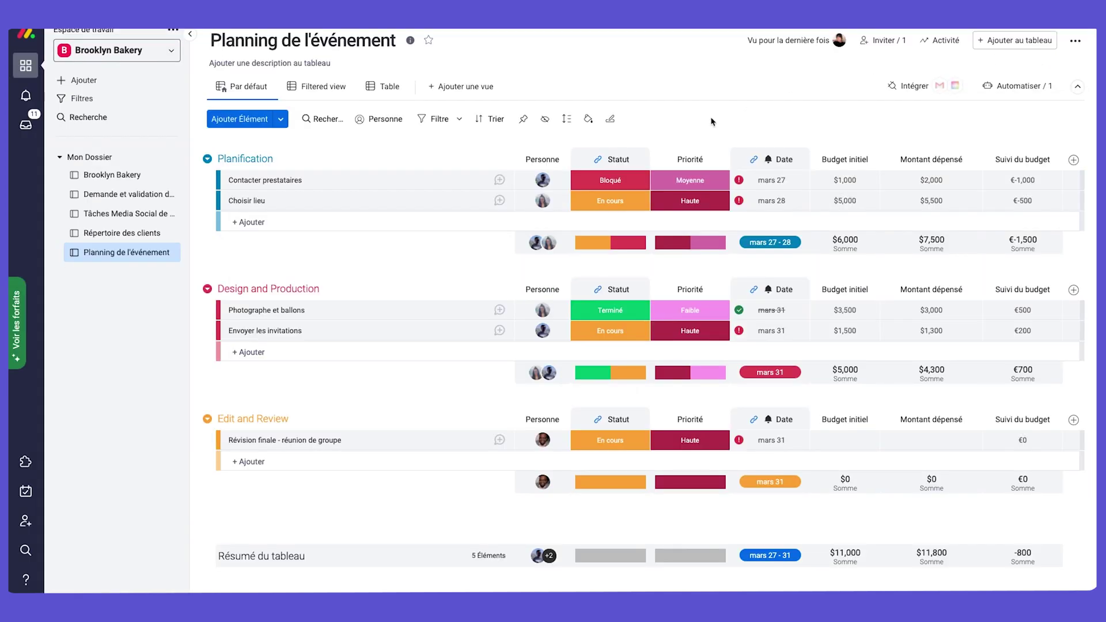
Create a blank board named Nouveau tableau with Partageable privacy.
left_click(104, 80)
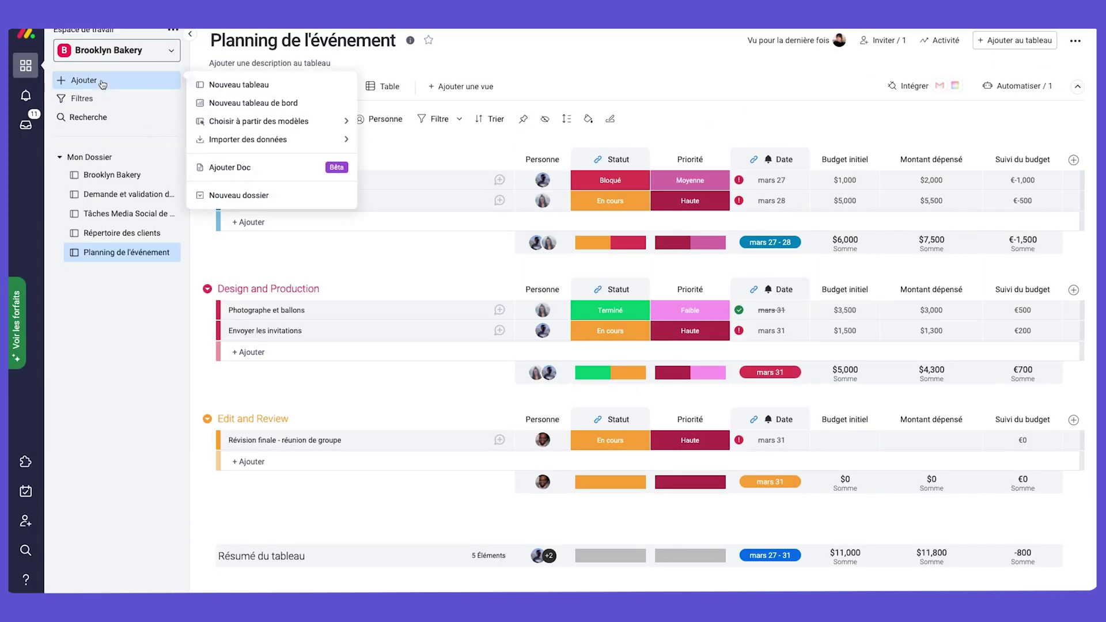
left_click(262, 88)
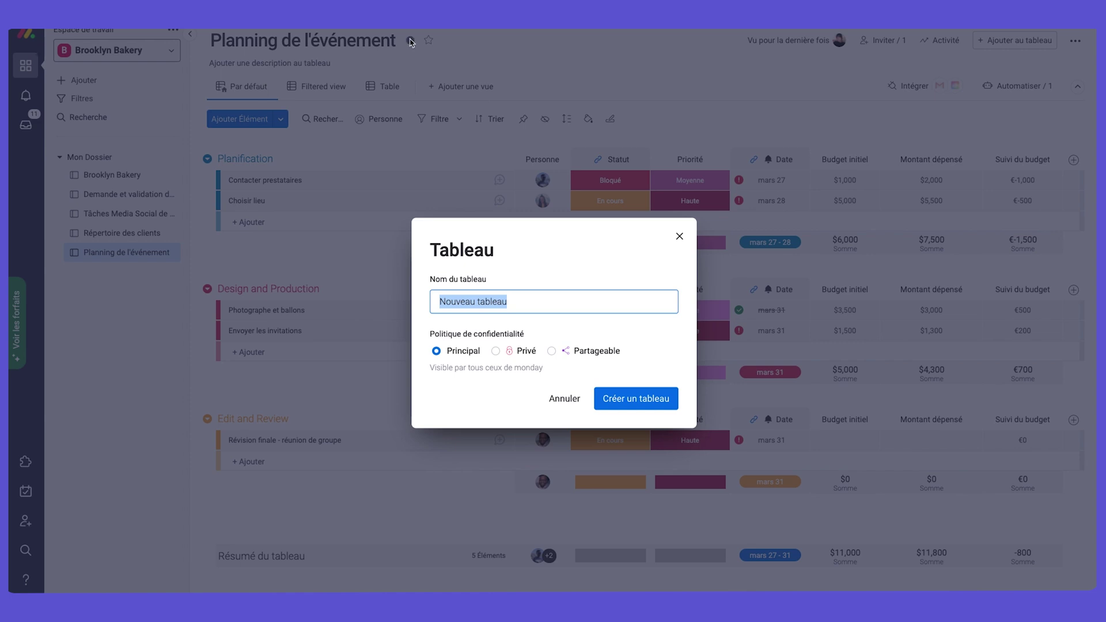
left_click(551, 351)
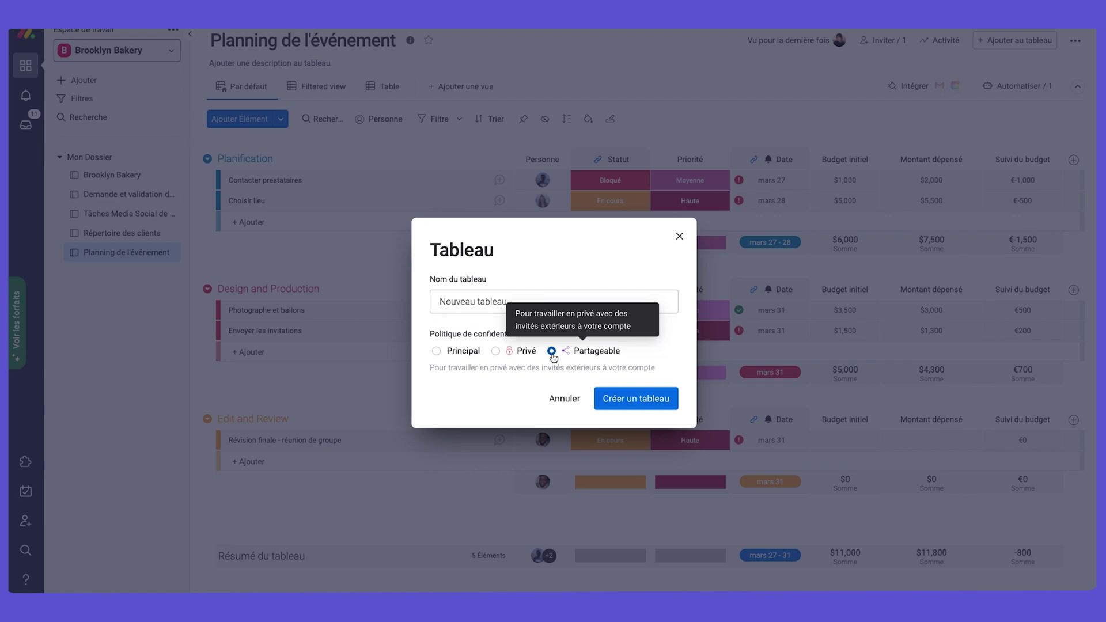
left_click(646, 398)
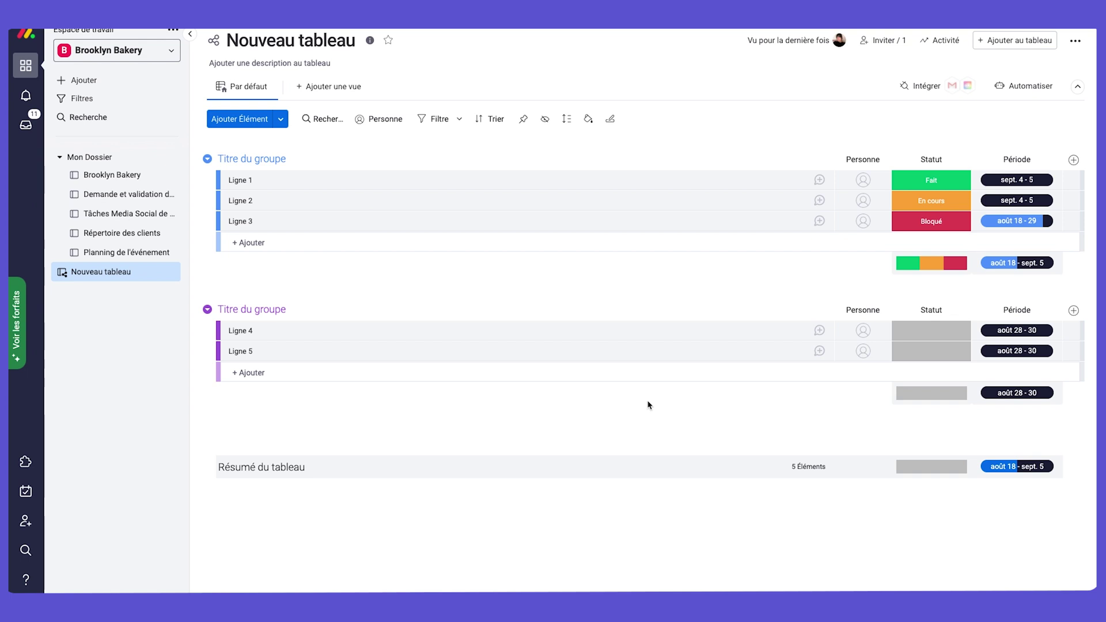
Collapse the sidebar and rename the board to Brooklyn Bakery.
left_click(190, 34)
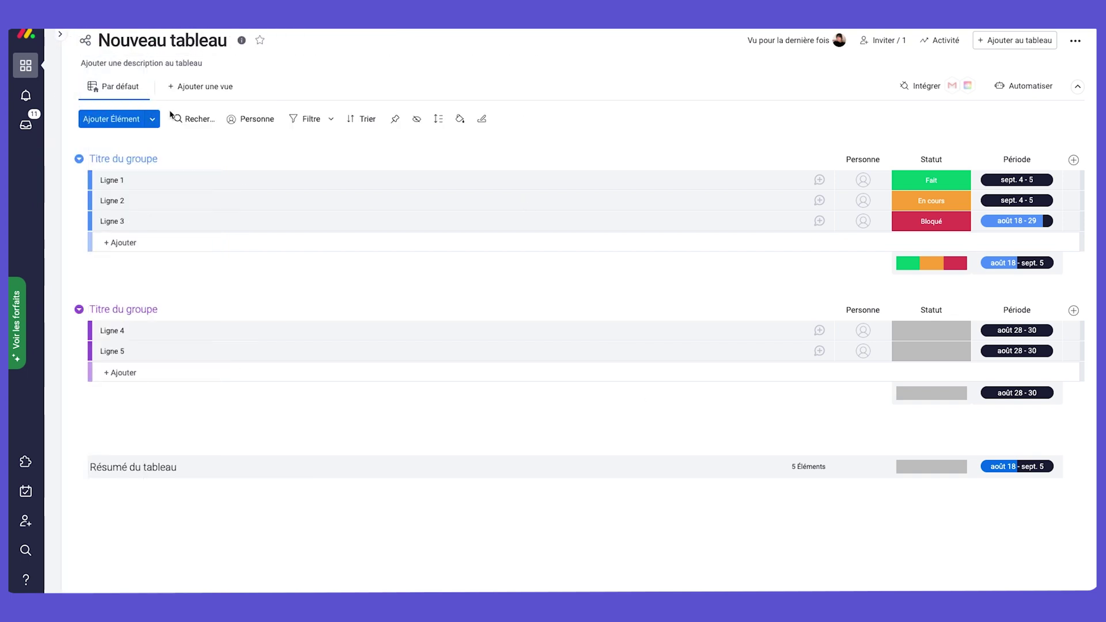
left_click(190, 44)
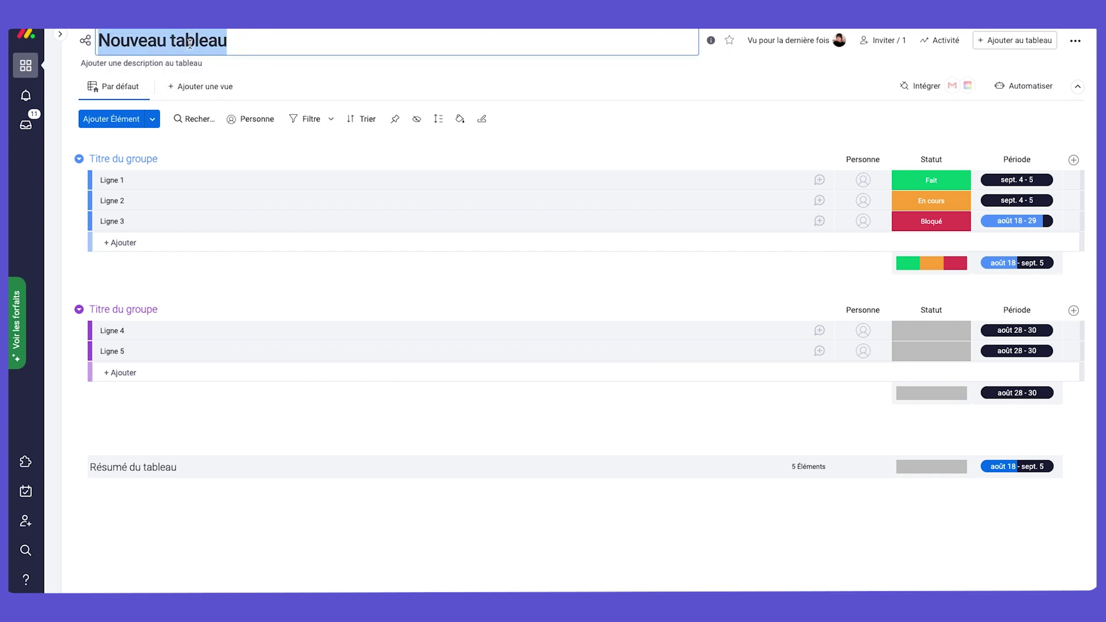
type("Brooklyn B")
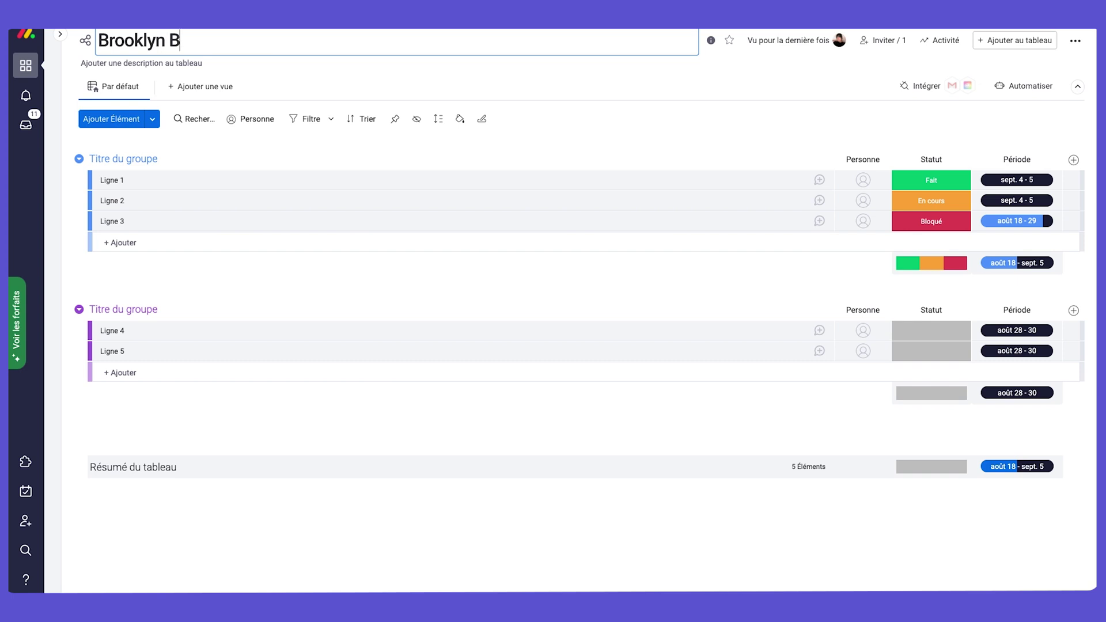
type("akery")
Add the description 'Ce tableau présente les projets sur lesquels nous travaillons pour ouvrir la boulangerie.'.
left_click(235, 64)
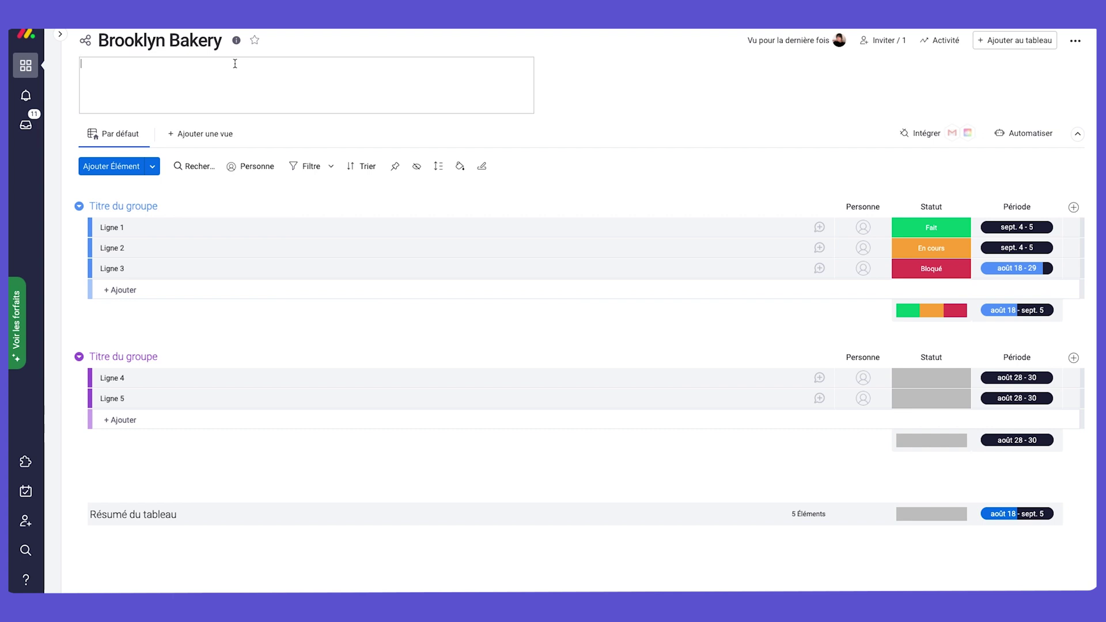
type("Ce tableau pre")
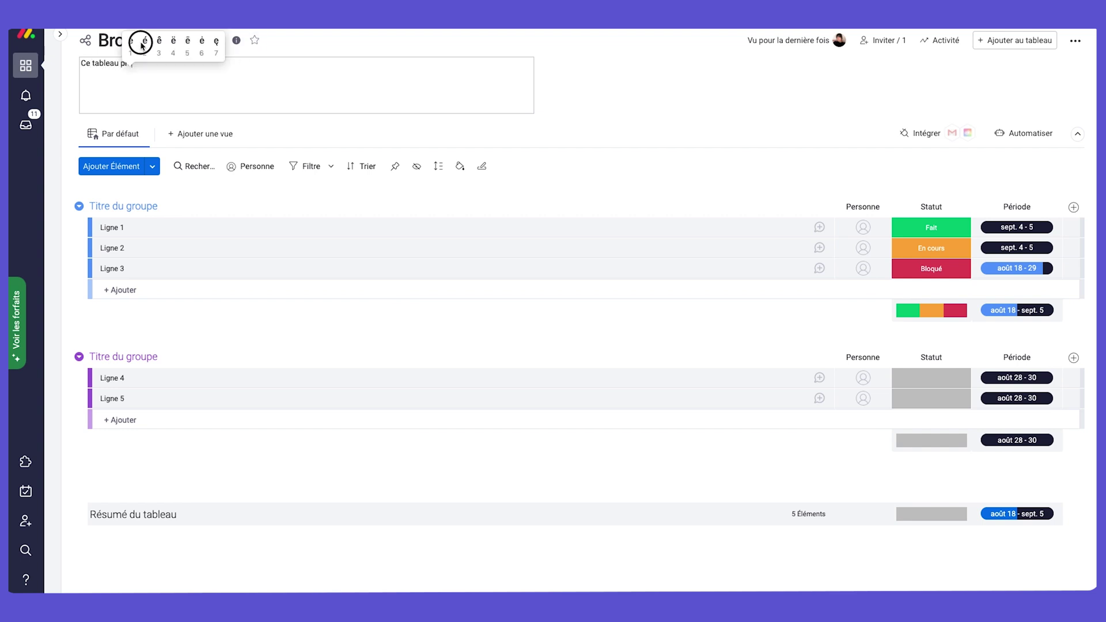
left_click(142, 45)
type("sente")
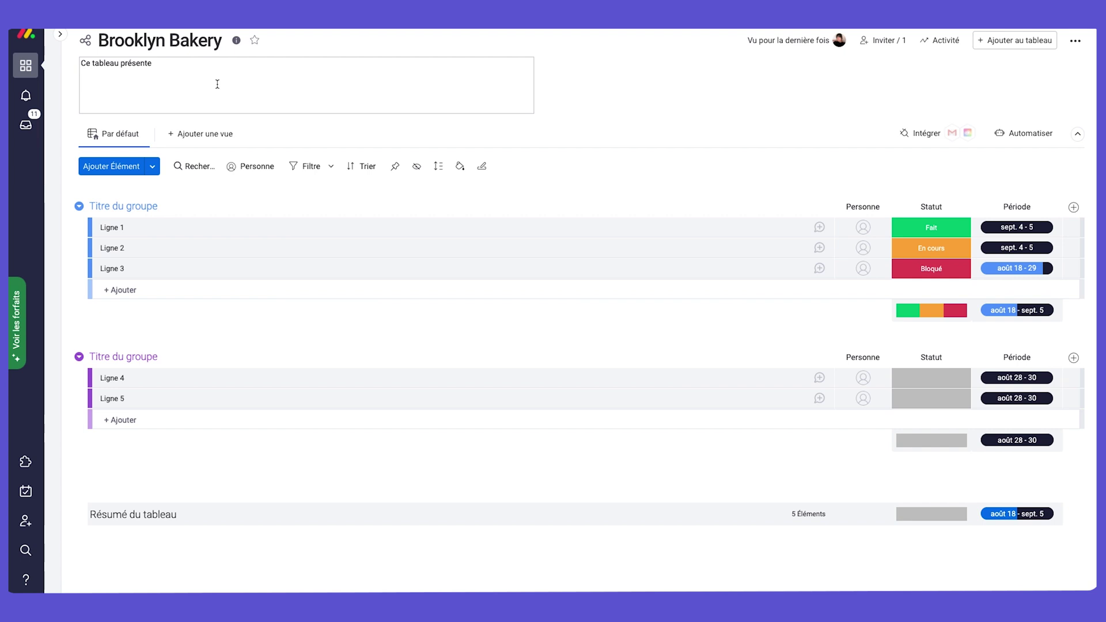
type(" les projets sur lesquels no")
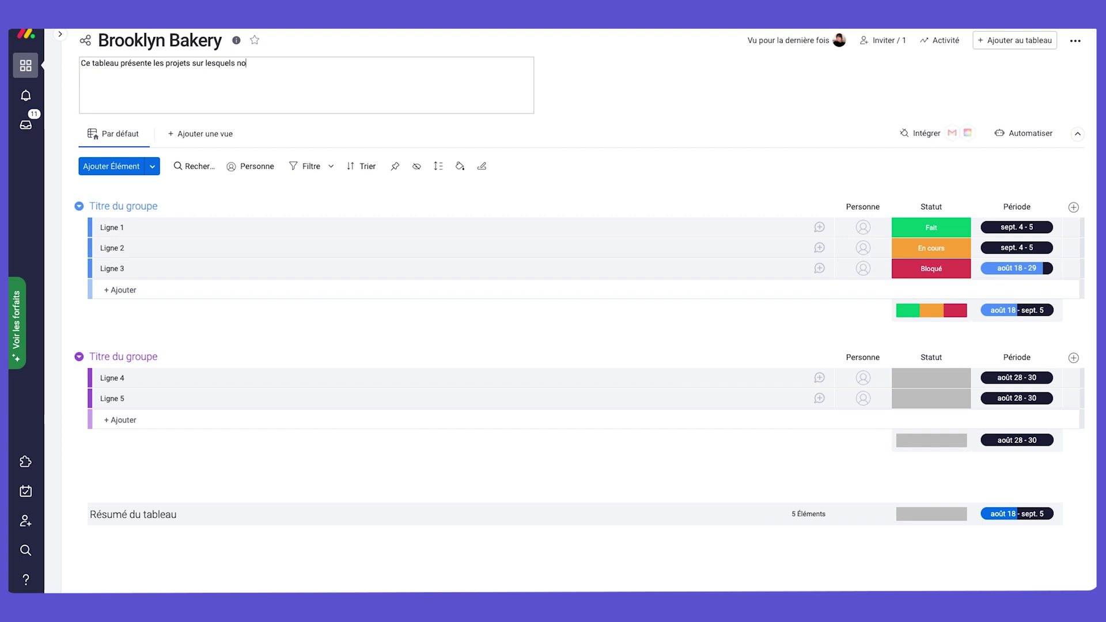
type("us travaillons pour ouvrir la boul")
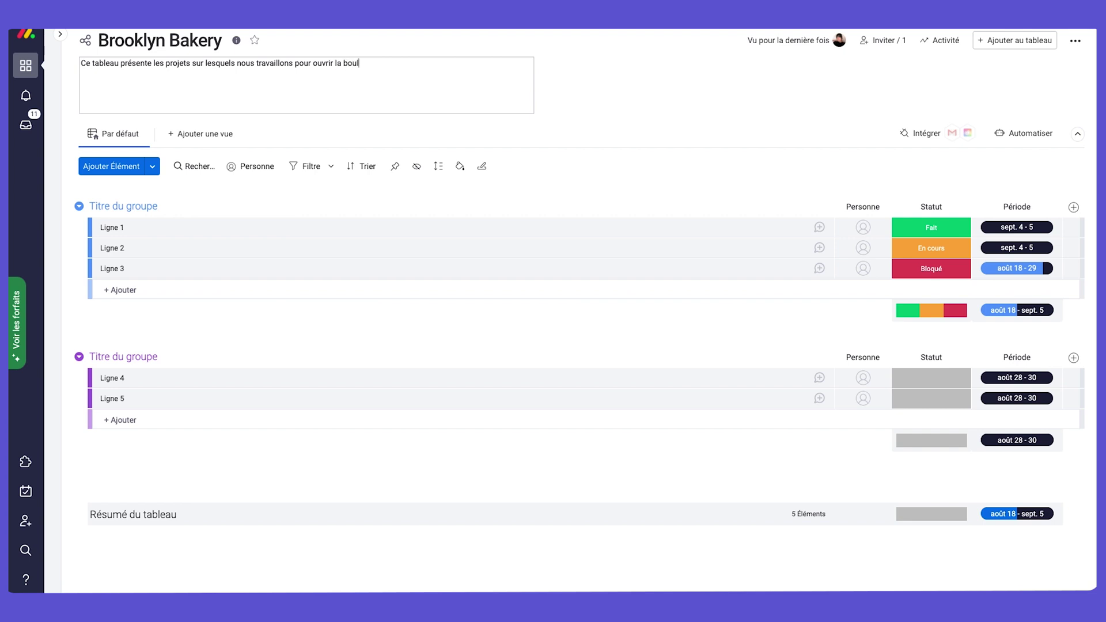
type("angerie.")
left_click(586, 98)
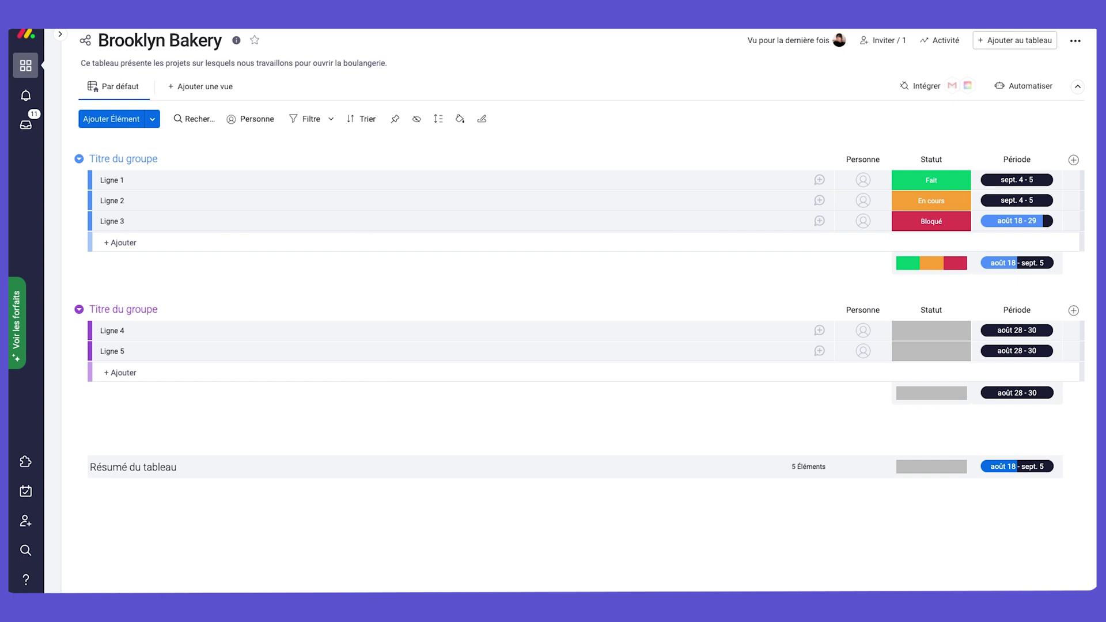
Rename the two groups to Cette Semaine and Semaine Prochaine.
left_click(146, 158)
type("Cette Semaine")
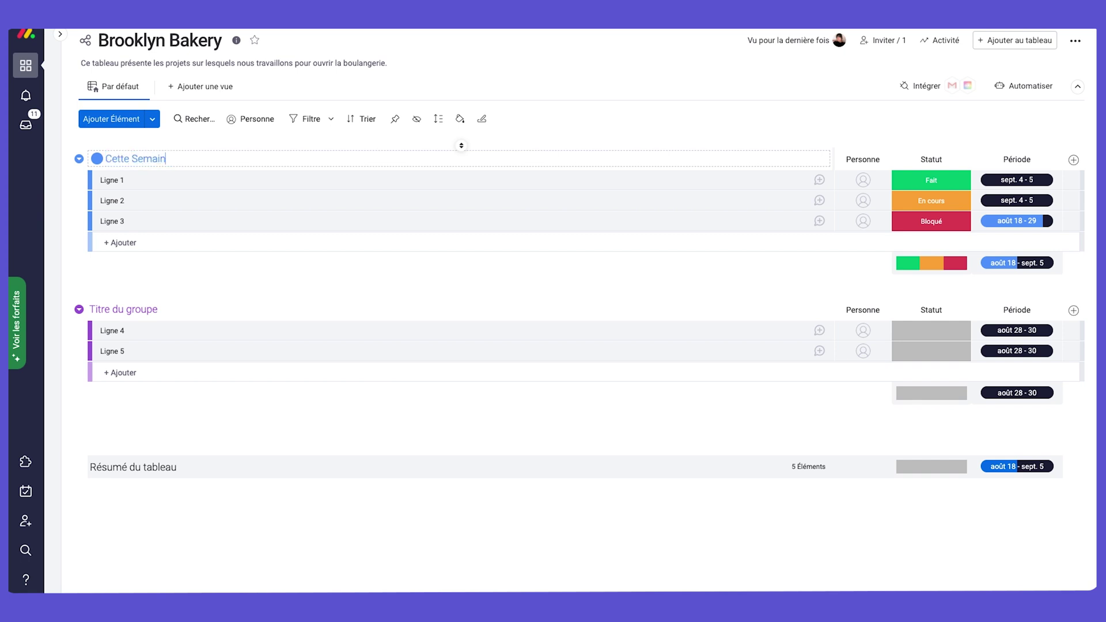
left_click(154, 310)
type("Se")
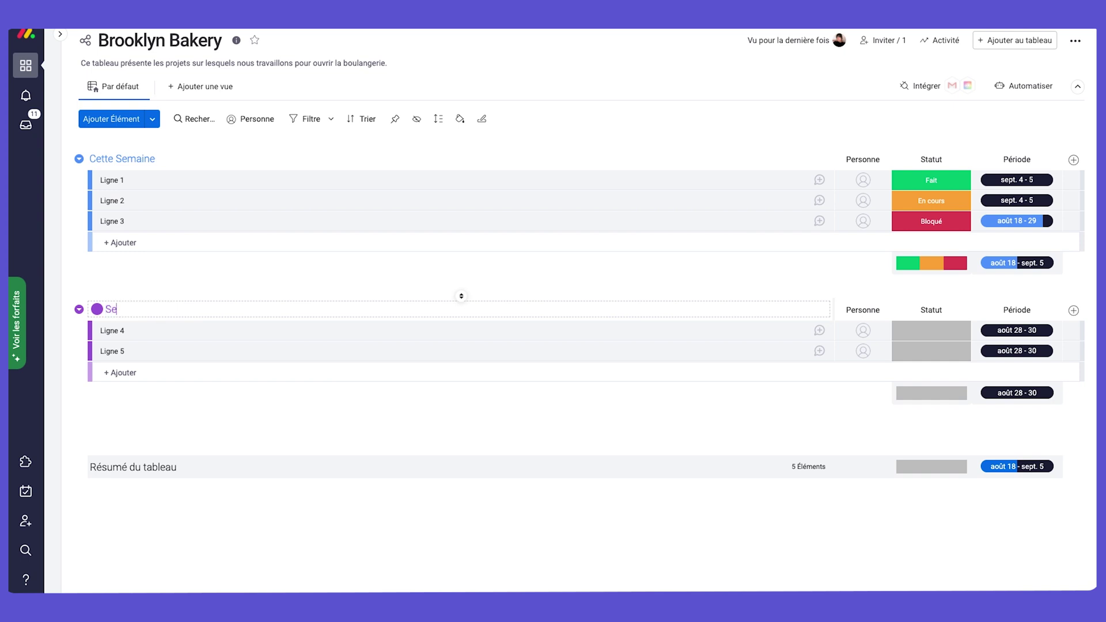
type("maine Prochaine")
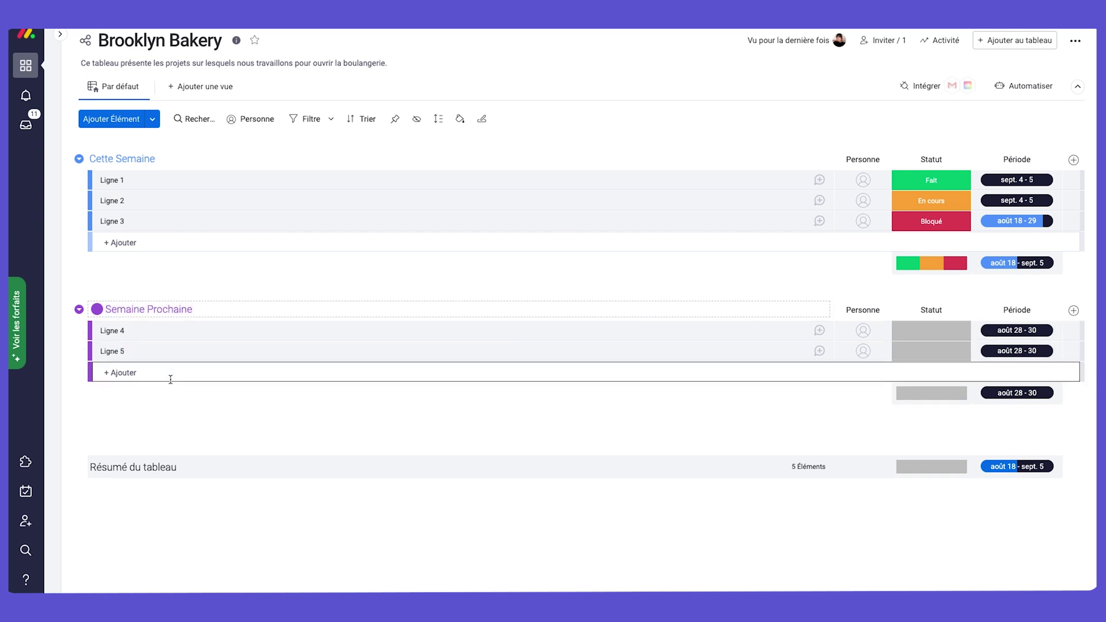
left_click(158, 431)
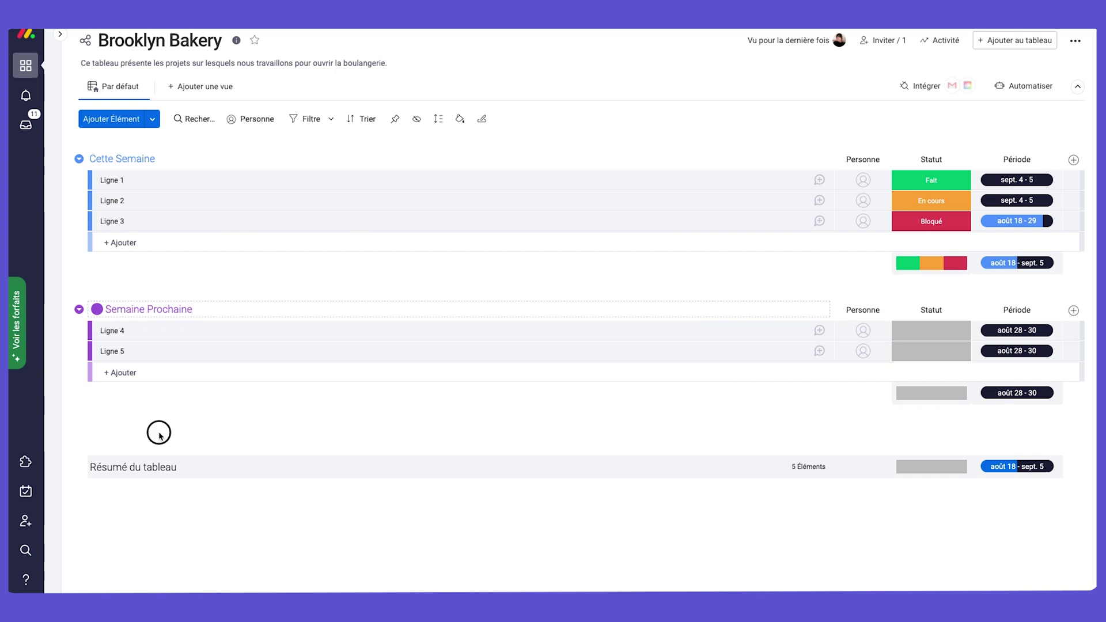
Add a third group named Plus Tard below Semaine Prochaine.
left_click(81, 311)
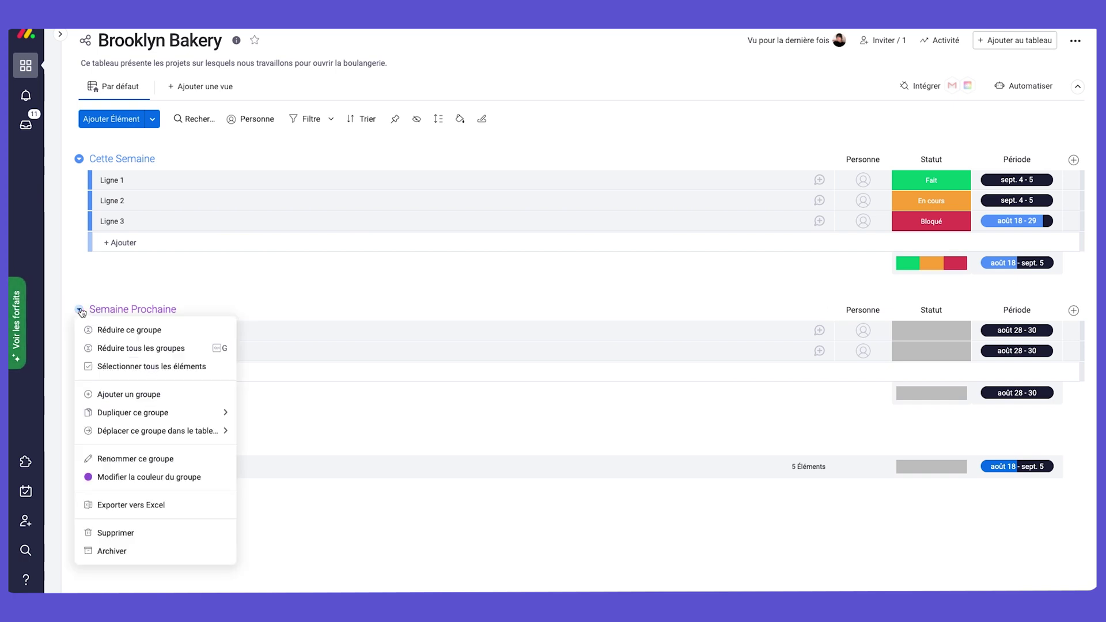
left_click(128, 394)
left_click(161, 441)
type("Plus Tard")
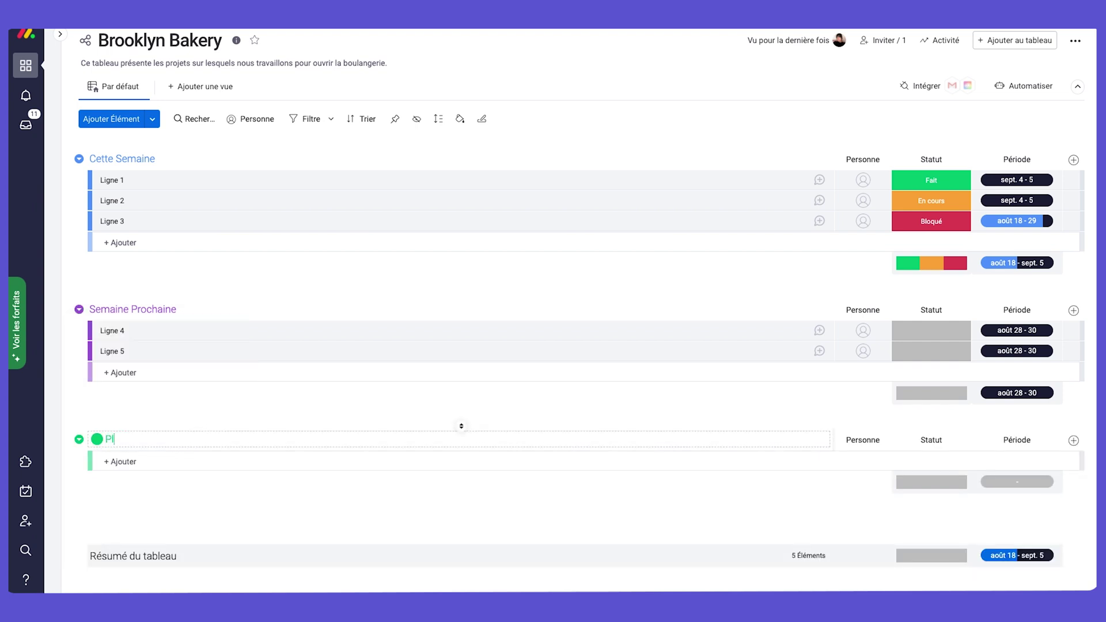
left_click(188, 499)
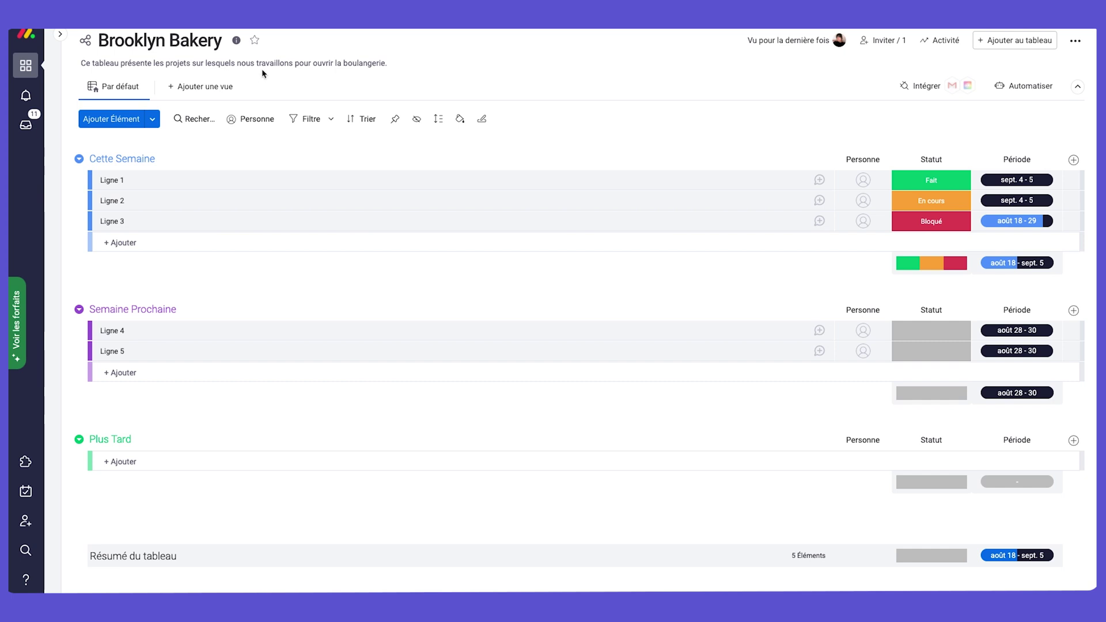
Rename Ligne 1-3 to embaucher des employés, créer un menu and commander les ingrédients.
left_click(149, 177)
type("embaucher des employe")
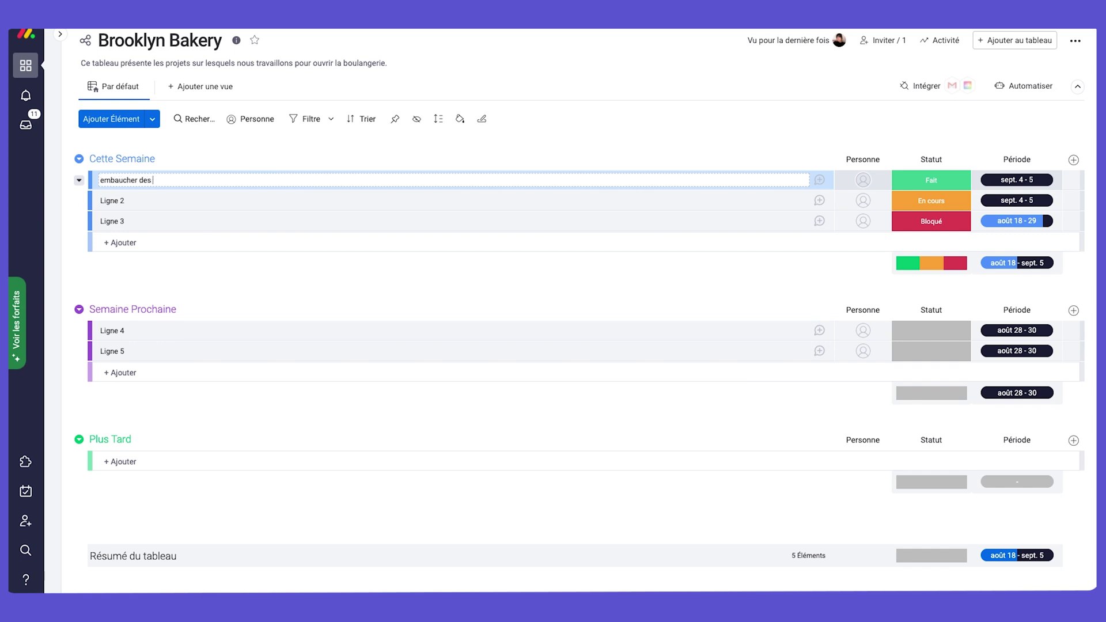
left_click(193, 155)
type("s")
left_click(157, 201)
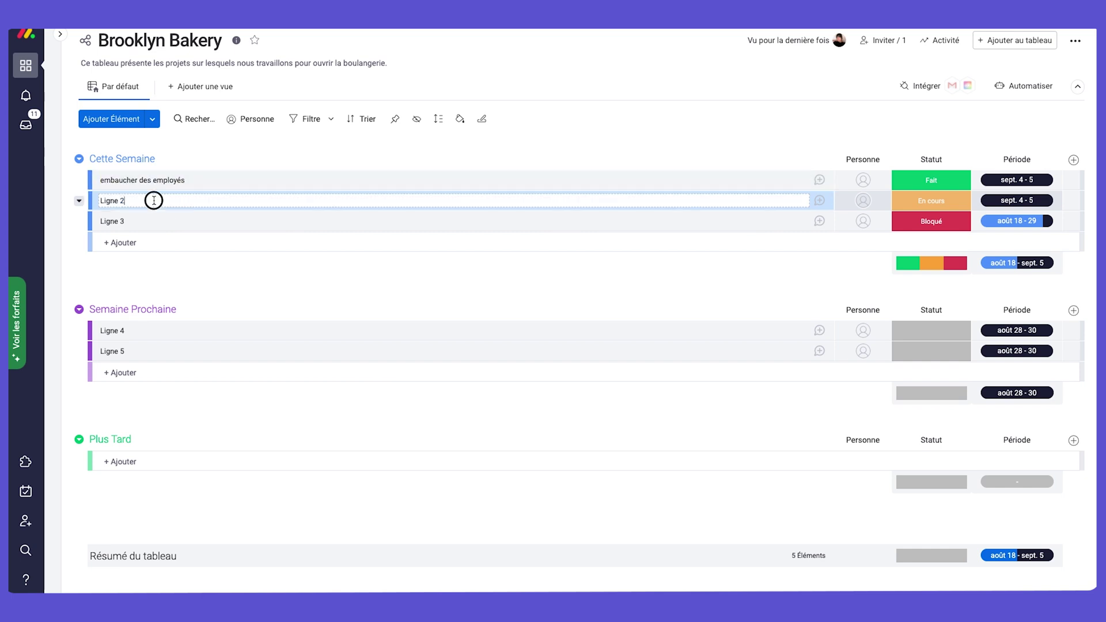
type("créer un menu")
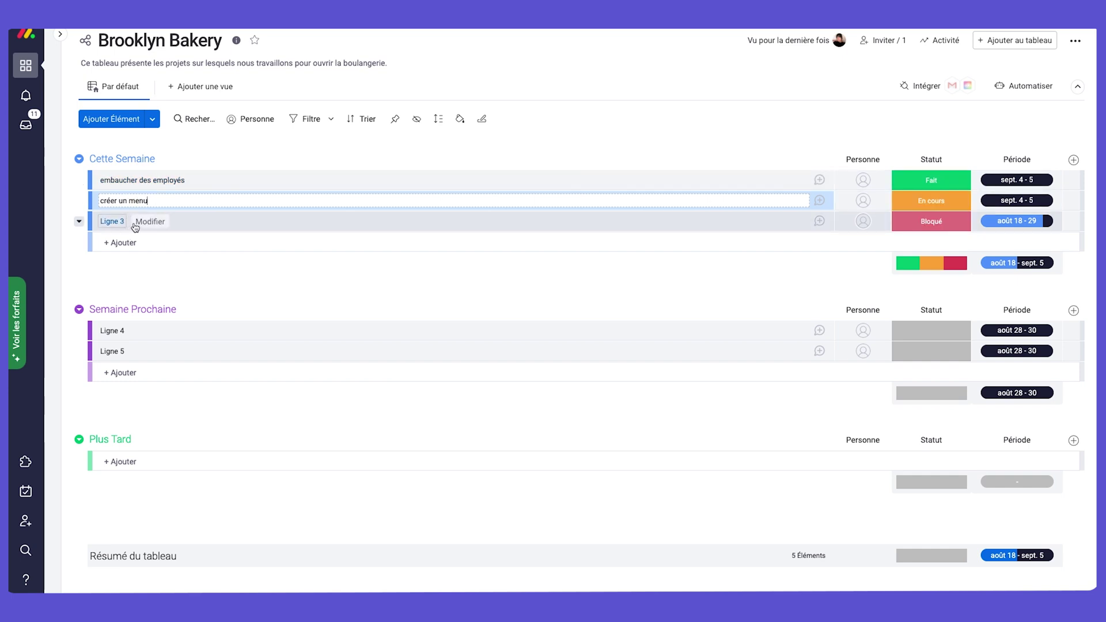
left_click(145, 220)
type("commander")
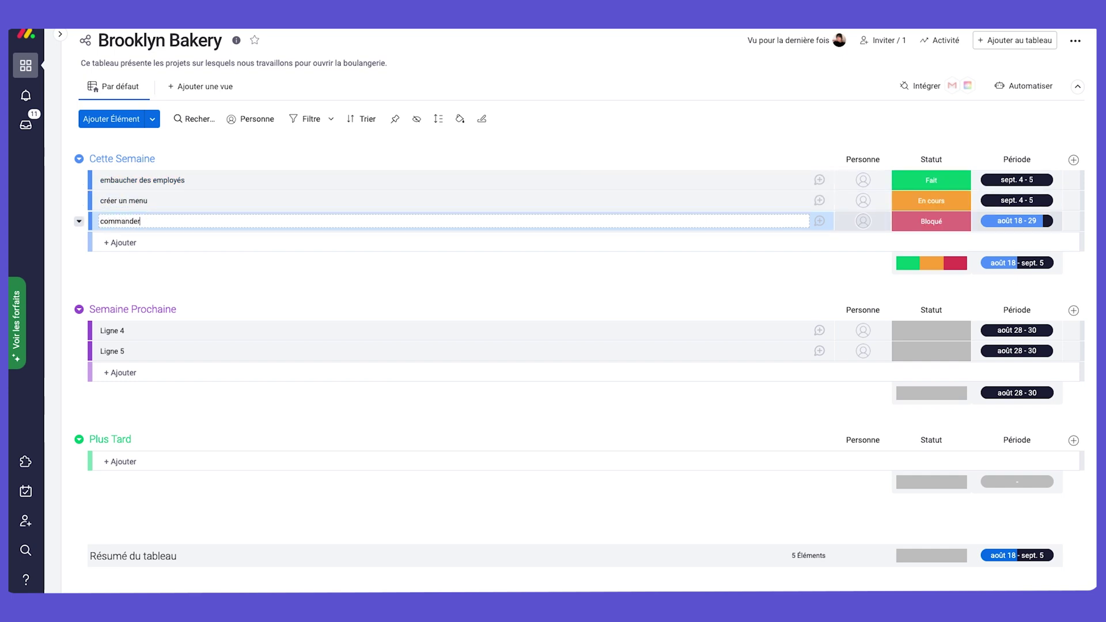
type(" les ingre2dients")
Rename Ligne 4 and 5 to former les gérants and gérer les finances.
left_click(146, 330)
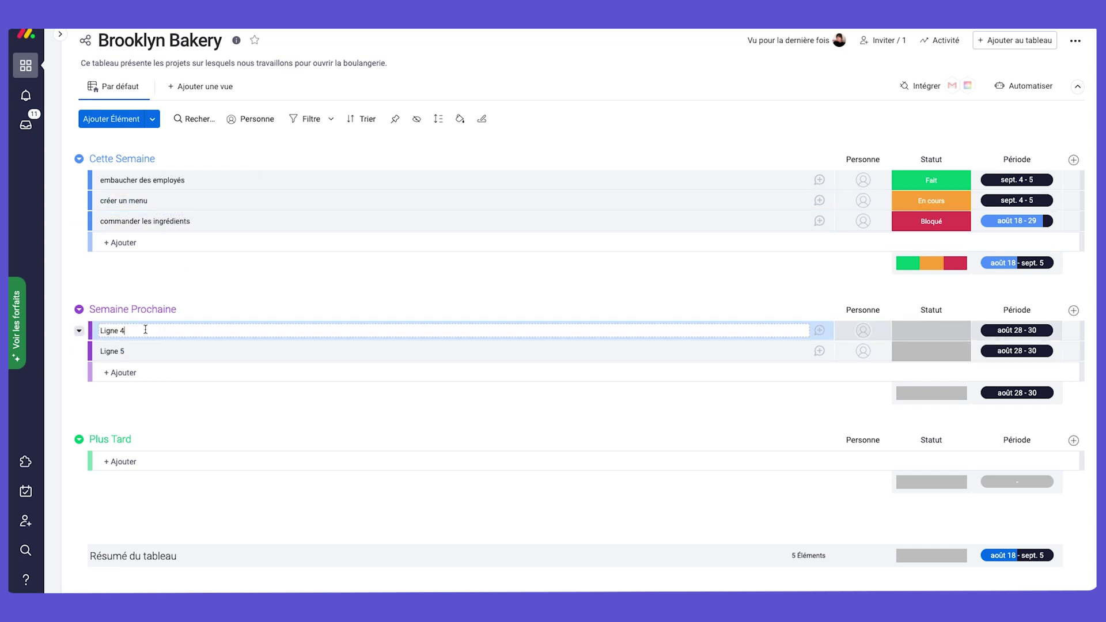
triple_click(145, 330)
type("for")
type("mer les ger")
type("2rants")
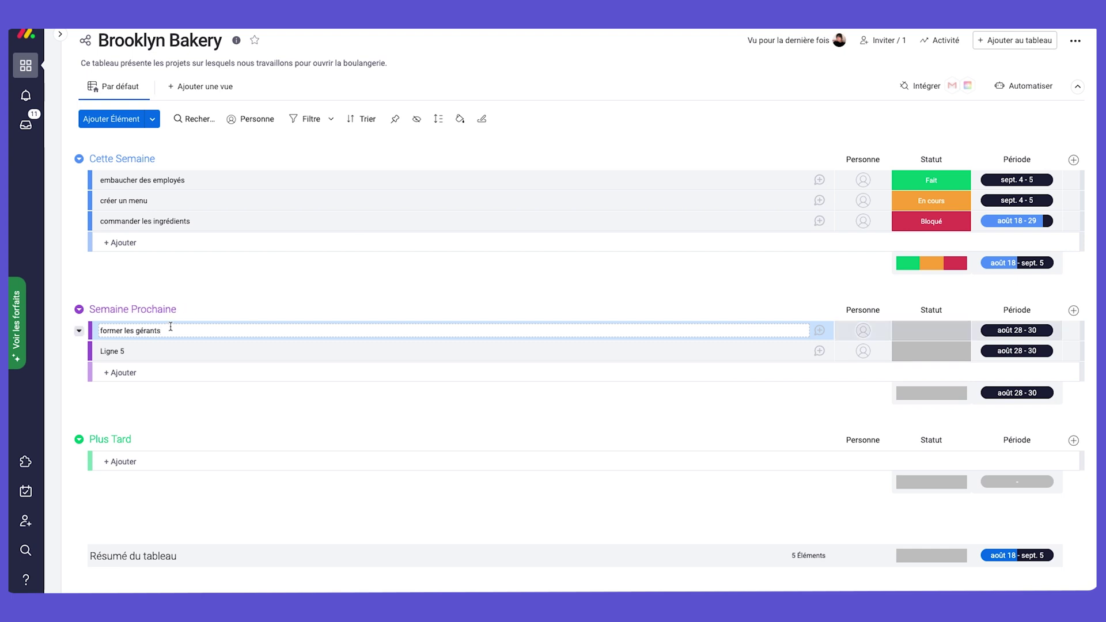
left_click(152, 350)
type("ge2rer les finances")
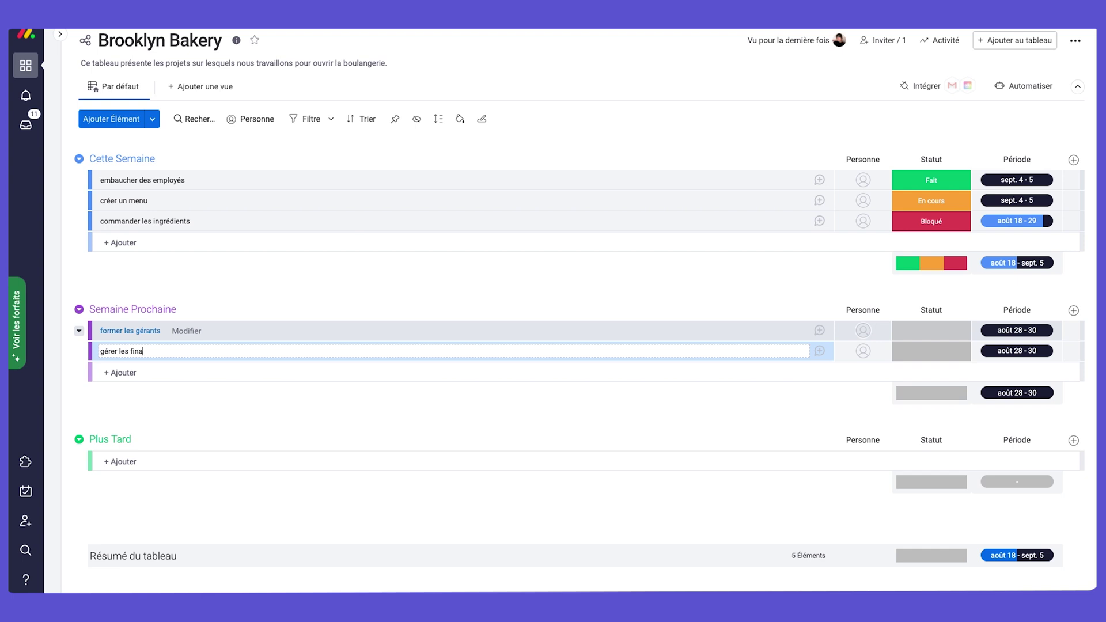
key("Return")
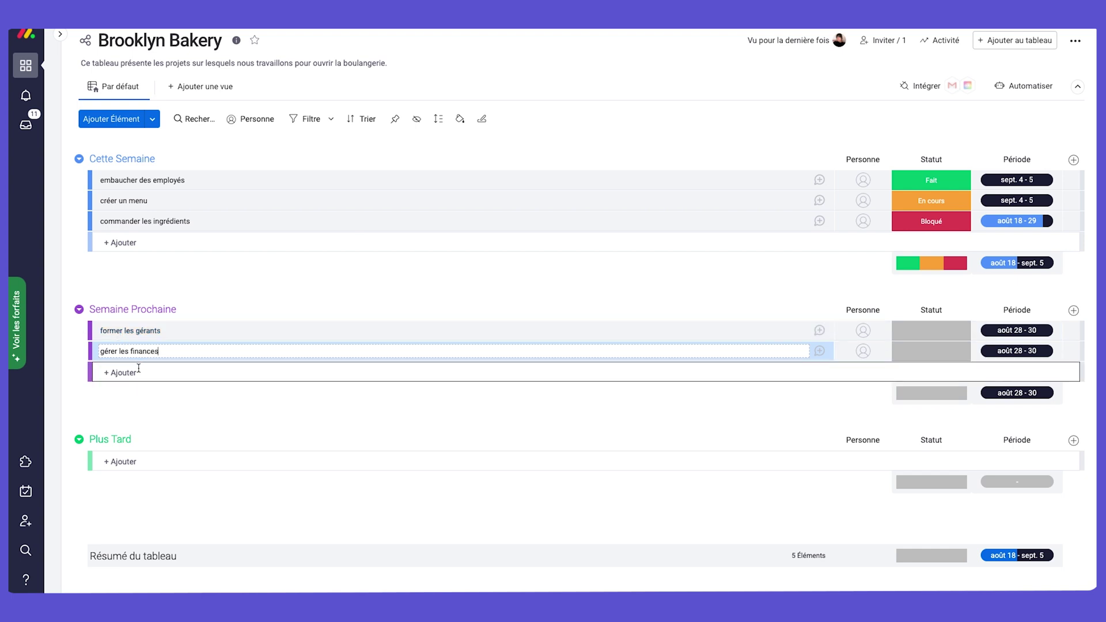
Add the item 'ouvrir la boulangerie !' to Semaine Prochaine.
left_click(143, 371)
type("ouvr")
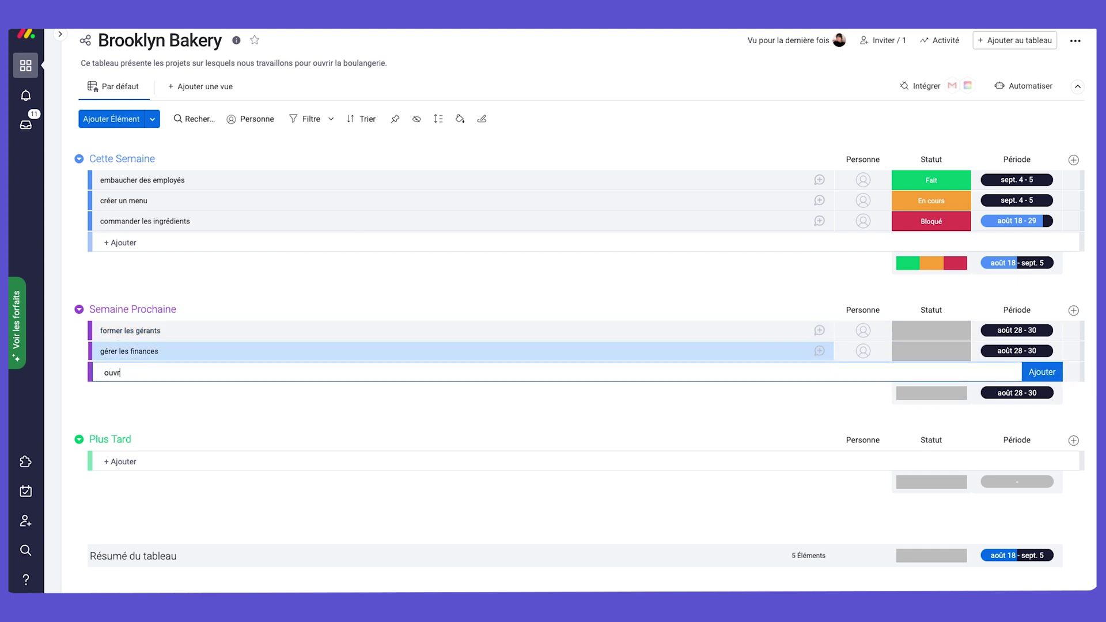
type("ir la boulangerie !")
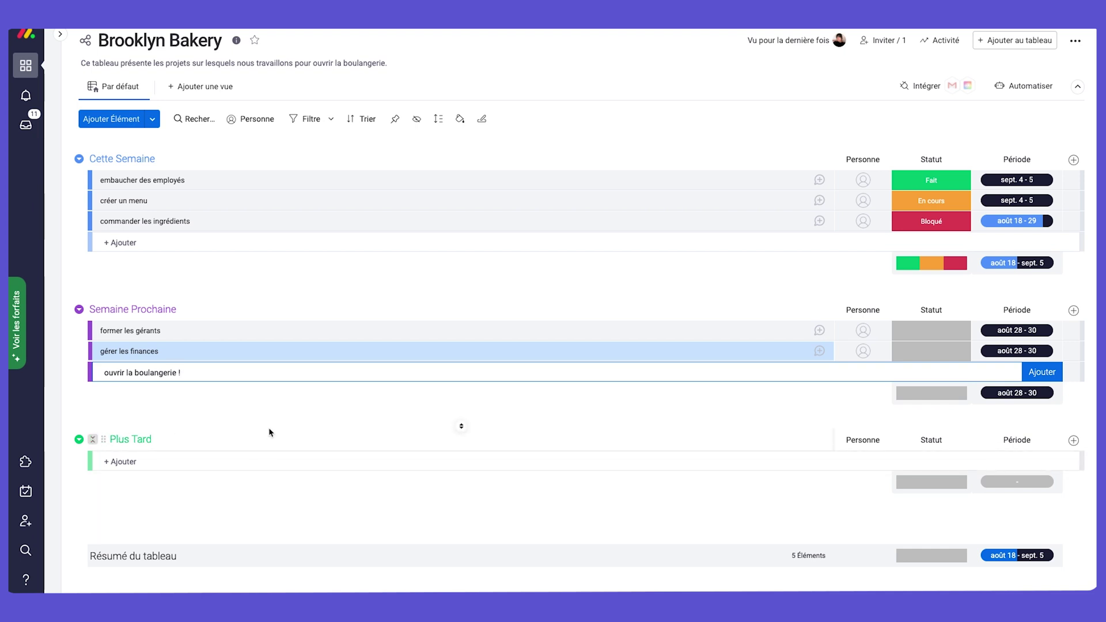
key("Return")
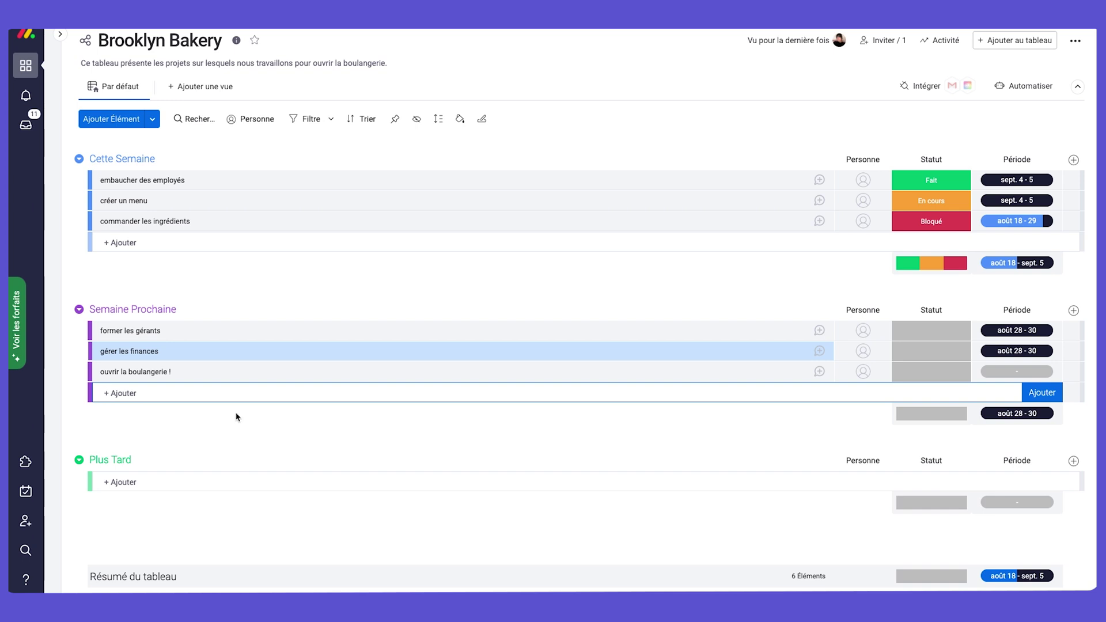
left_click(79, 376)
Add the sub-item 'publier grande ouverture sur Facebook' under ouvrir la boulangerie !
left_click(80, 373)
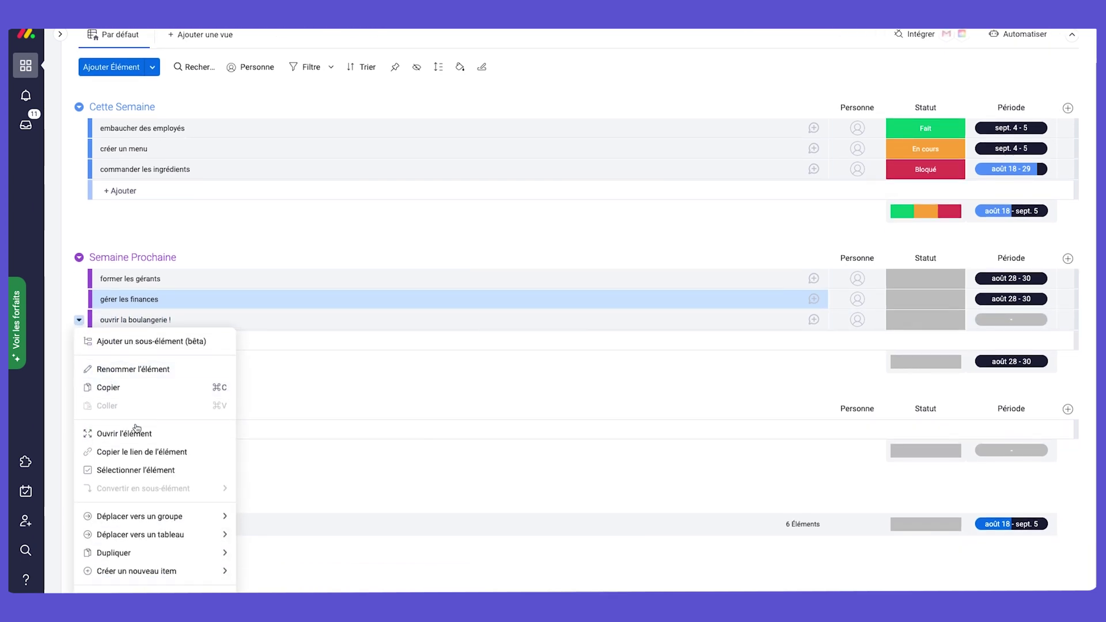
left_click(138, 341)
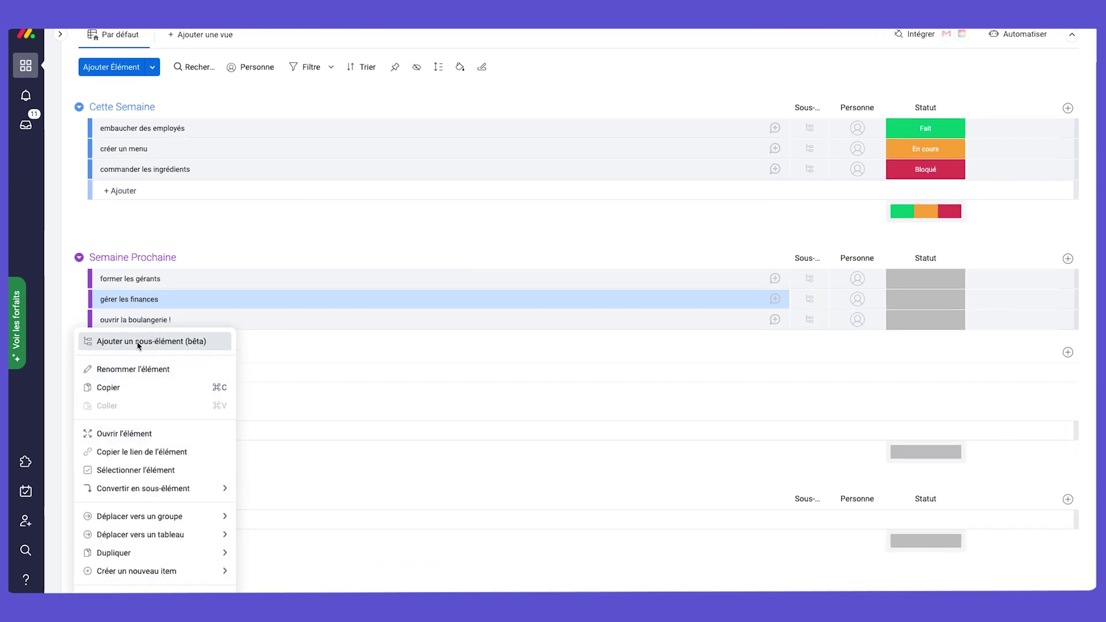
left_click(144, 373)
type("publier grande ou")
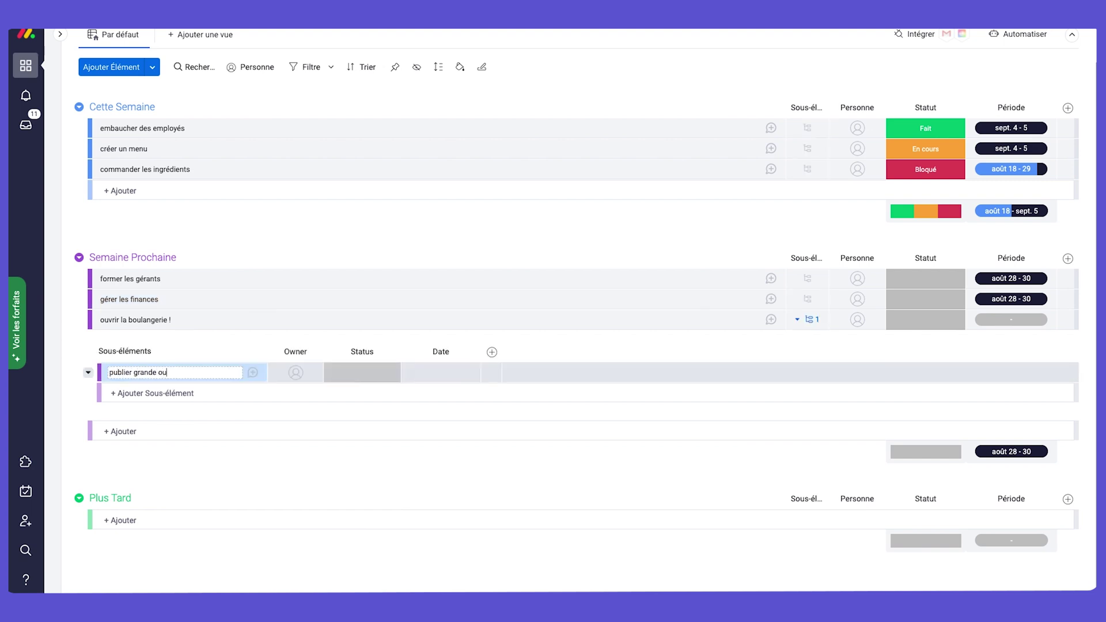
type("verture sur Facebook")
key("Return")
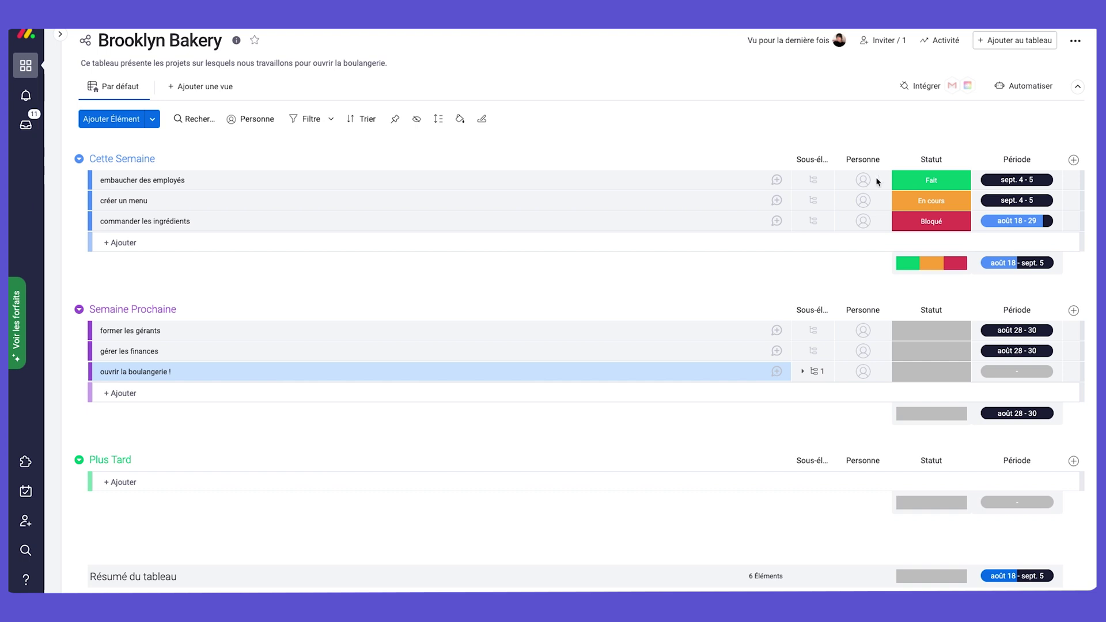
Invite the équipe finances team as Brooklyn Bakery board members, found by searching 'equipe'.
left_click(881, 42)
left_click(385, 235)
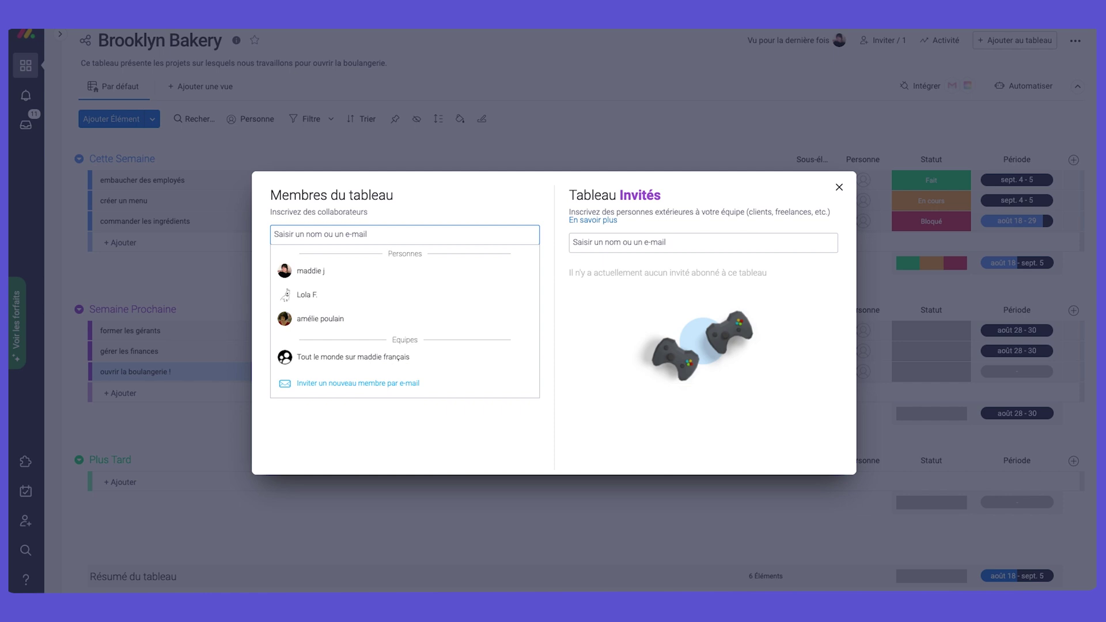
type("equipe")
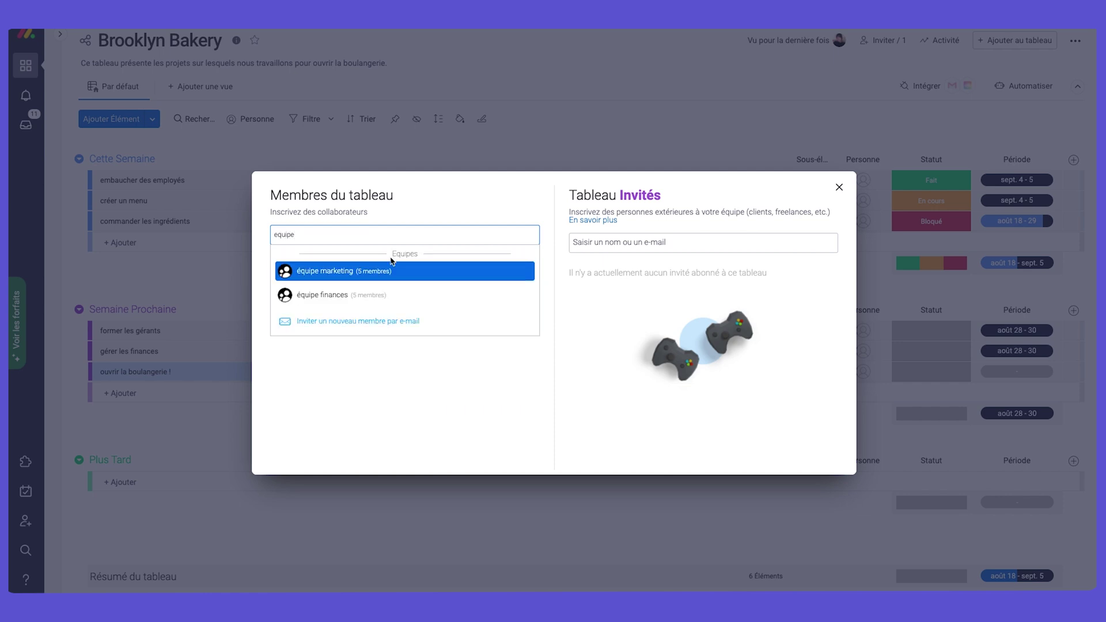
left_click(370, 293)
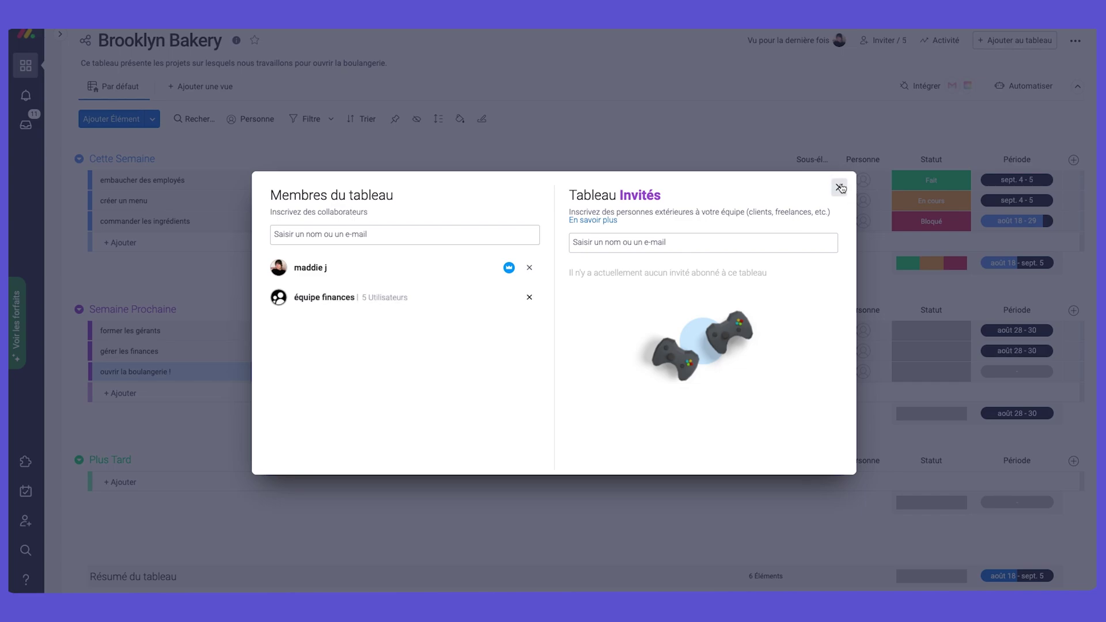
left_click(839, 188)
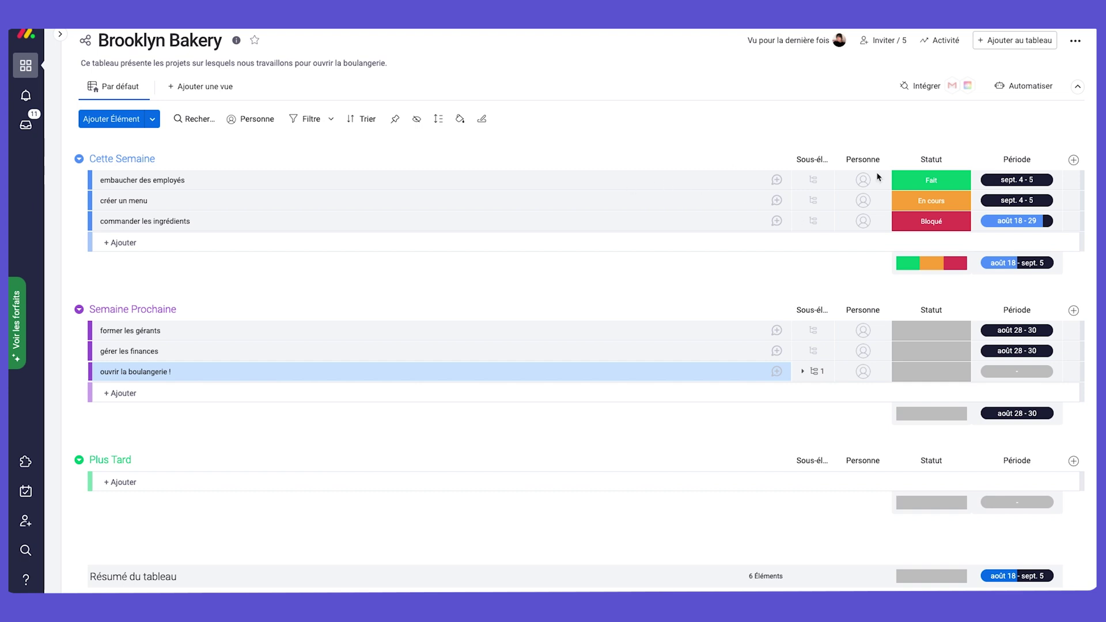
Assign a person to embaucher des employés, créer un menu and commander les ingrédients.
left_click(863, 181)
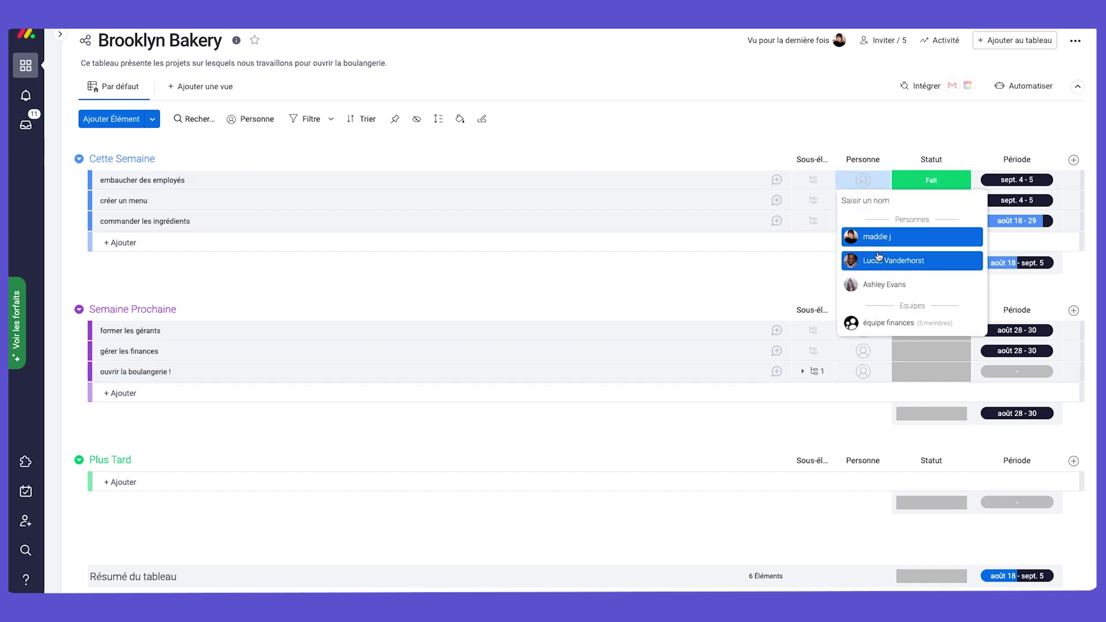
left_click(877, 260)
left_click(863, 201)
left_click(874, 260)
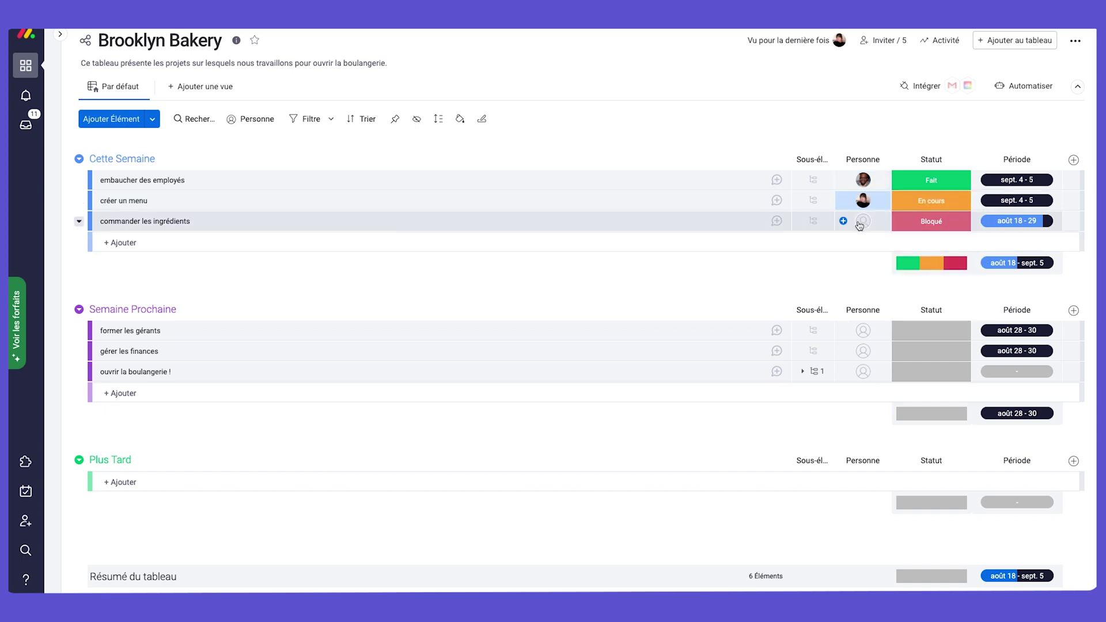
left_click(863, 221)
left_click(882, 325)
Assign people to former les gérants, gérer les finances and ouvrir la boulangerie !, searching by name.
left_click(868, 339)
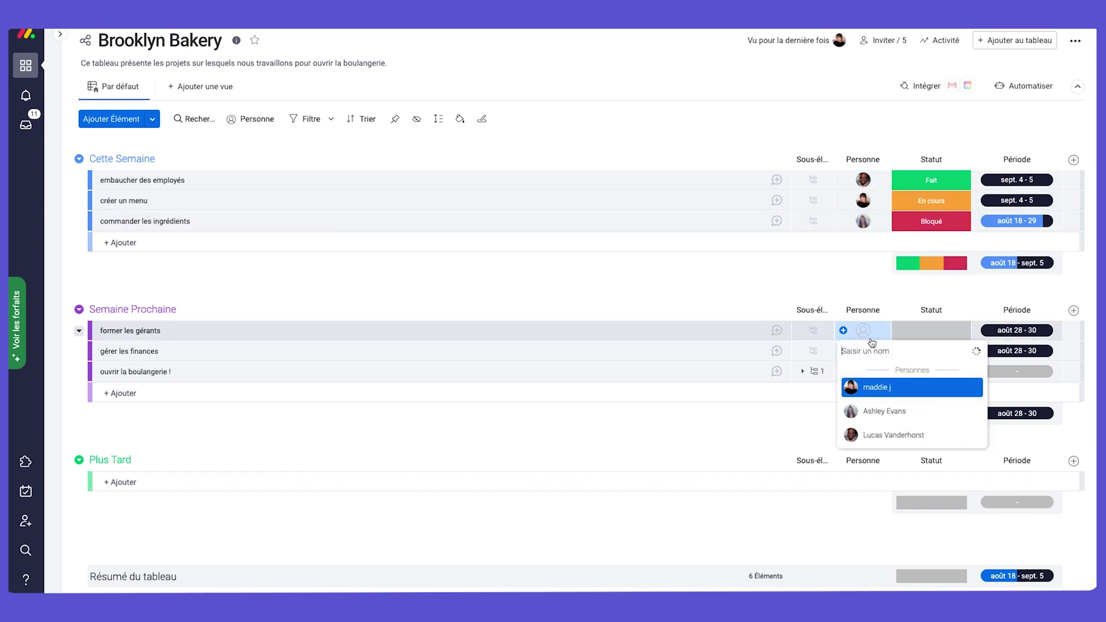
type("hei")
left_click(883, 387)
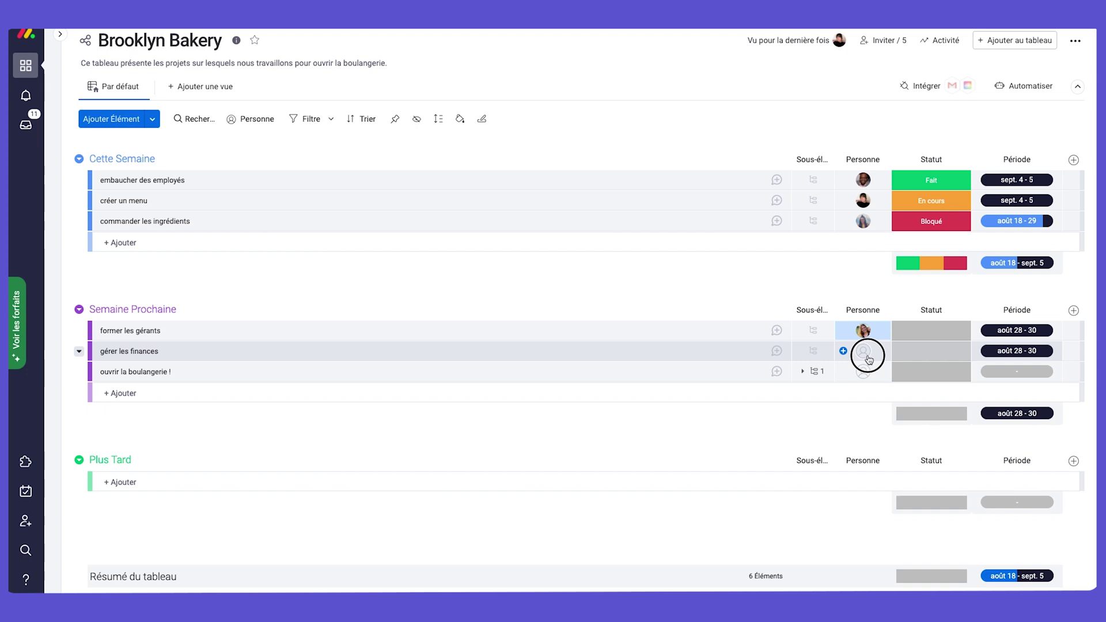
left_click(863, 351)
left_click(876, 407)
left_click(864, 374)
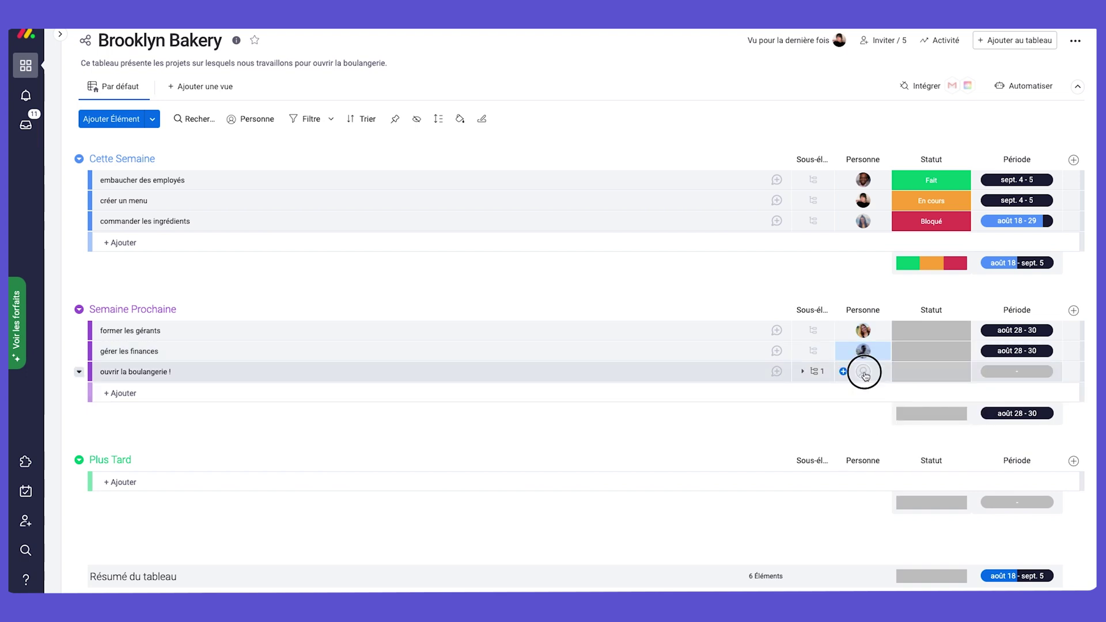
type("maddie j")
left_click(884, 428)
Add a second assignee to ouvrir la boulangerie ! and gérer les finances.
left_click(867, 379)
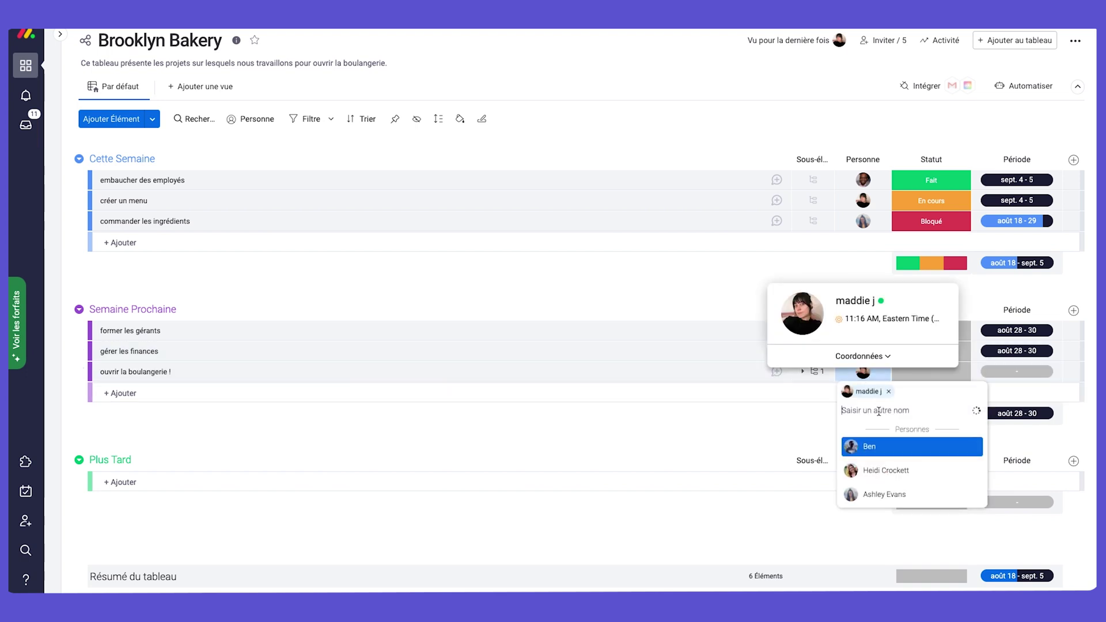
left_click(887, 469)
left_click(863, 351)
left_click(877, 424)
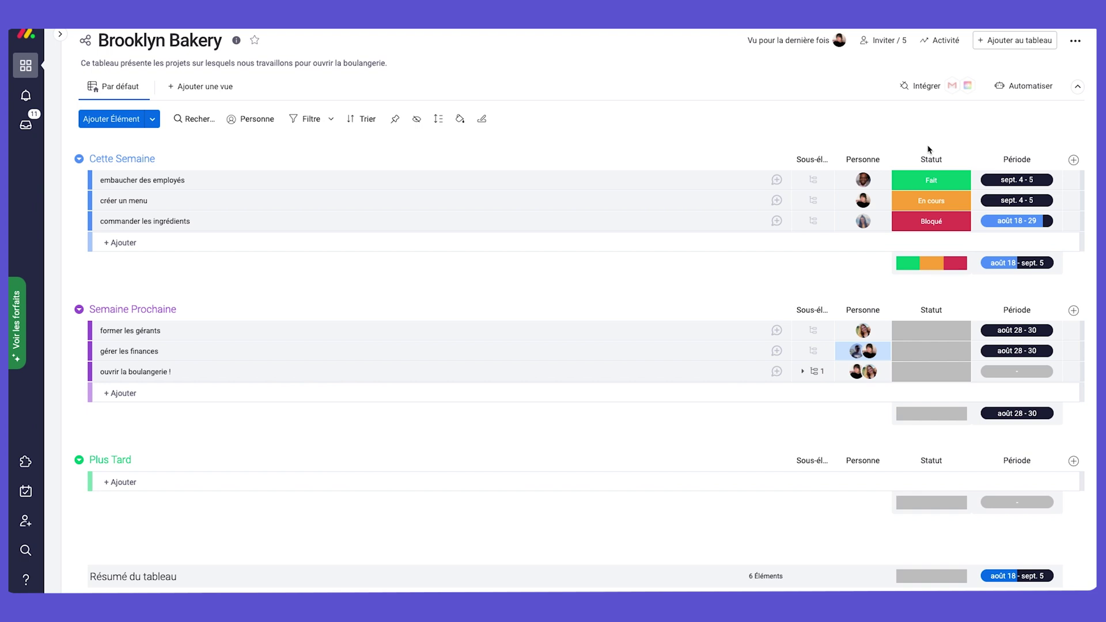
left_click(927, 328)
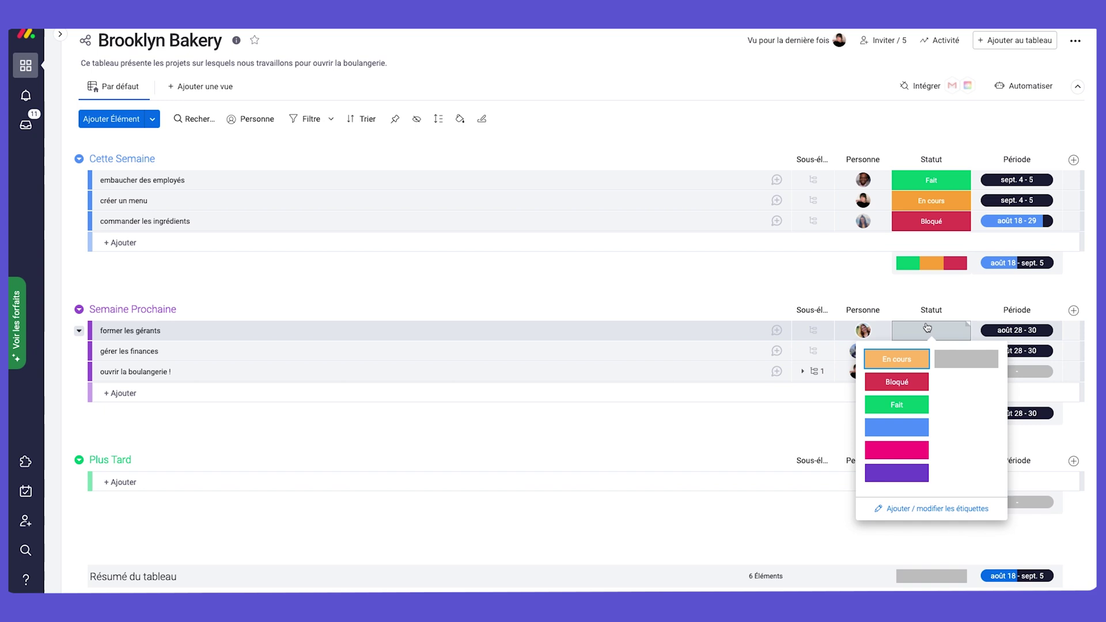
Set former les gérants, gérer les finances and ouvrir la boulangerie ! to En cours.
left_click(947, 510)
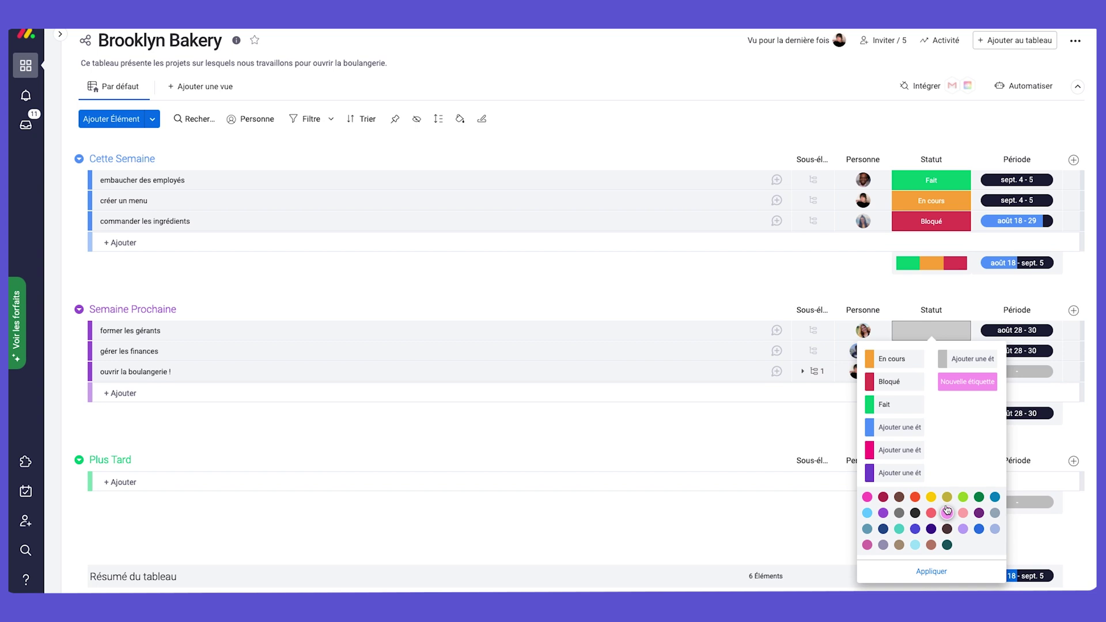
left_click(949, 138)
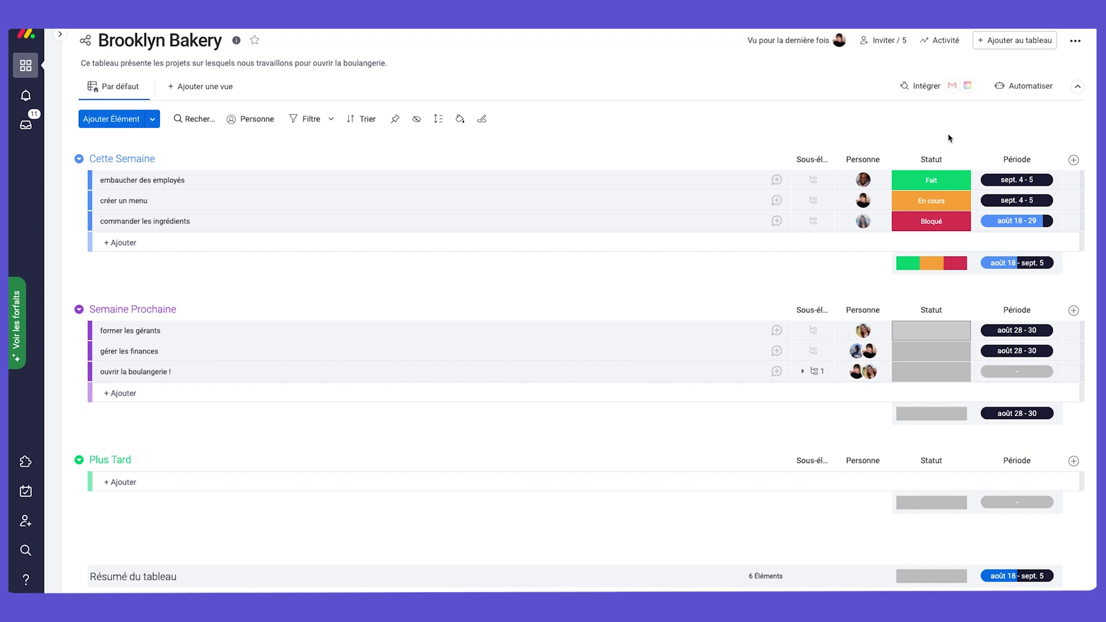
left_click(927, 330)
left_click(937, 349)
left_click(938, 348)
left_click(897, 379)
left_click(929, 372)
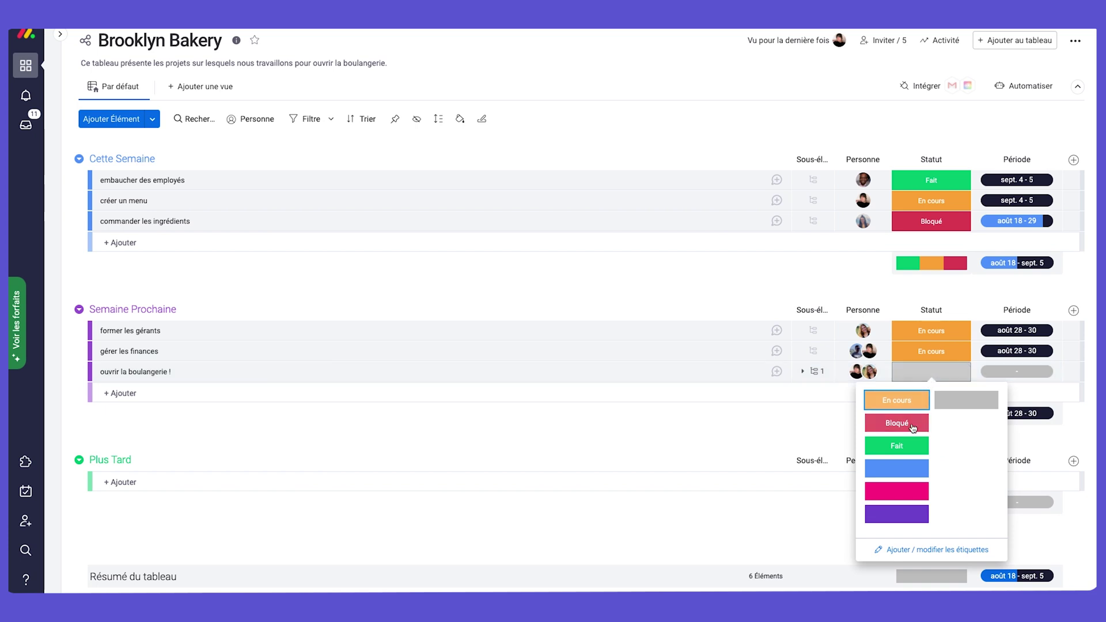
left_click(899, 400)
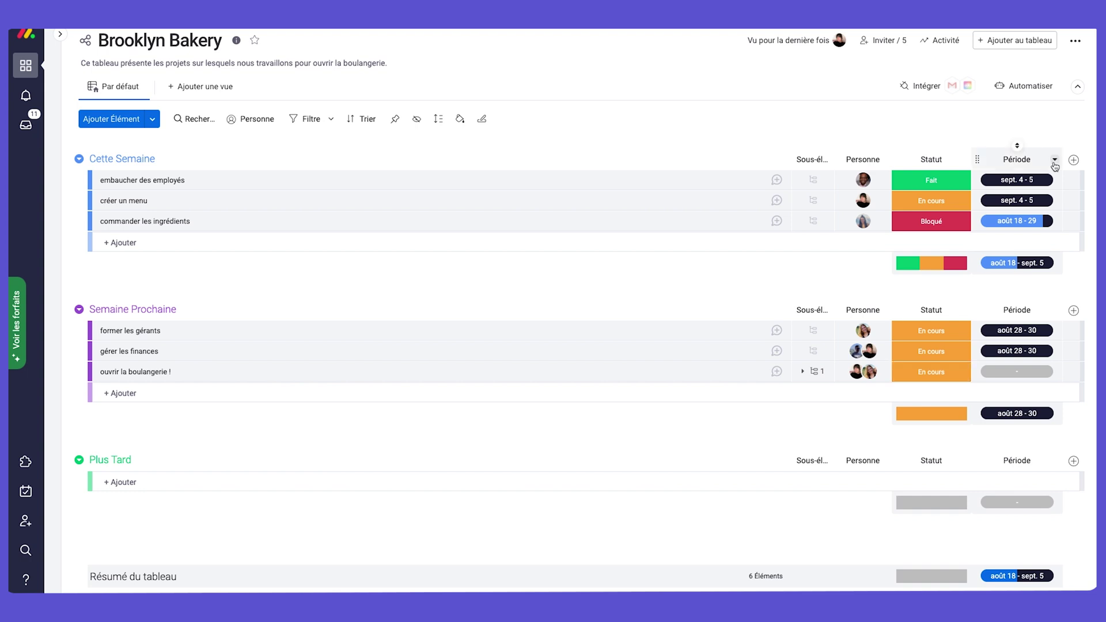
Add a new Date column to the board.
left_click(1055, 160)
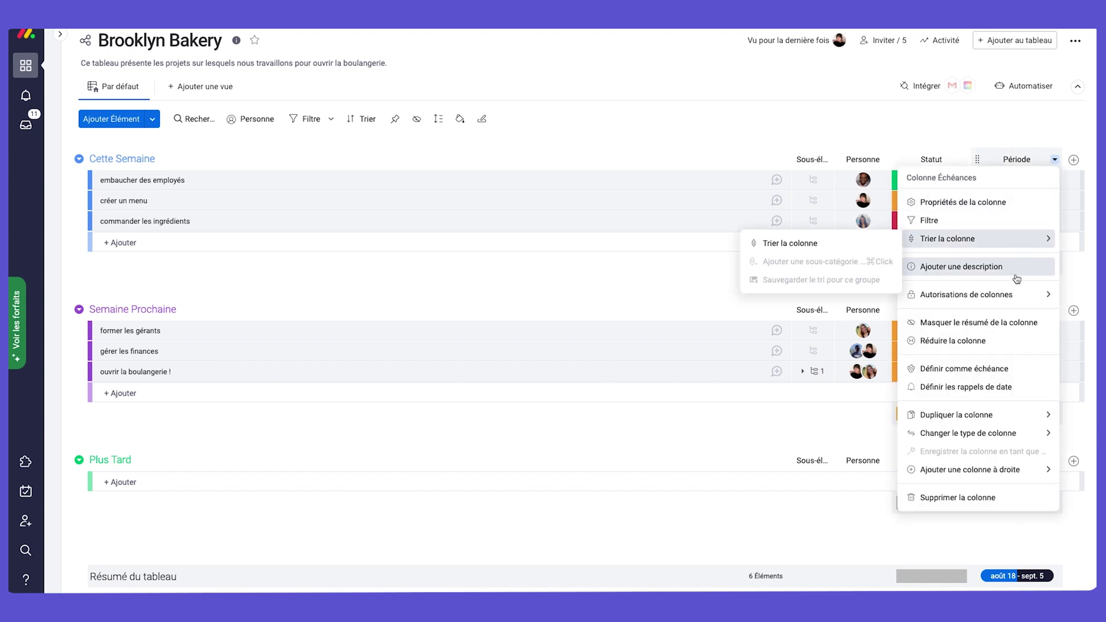
left_click(1074, 159)
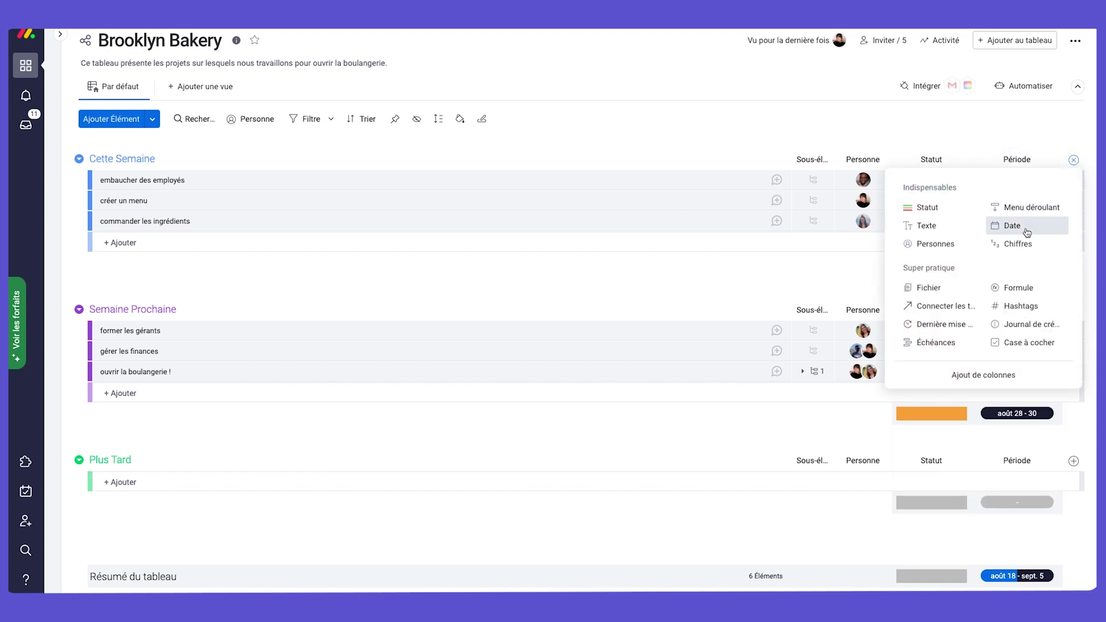
left_click(1027, 229)
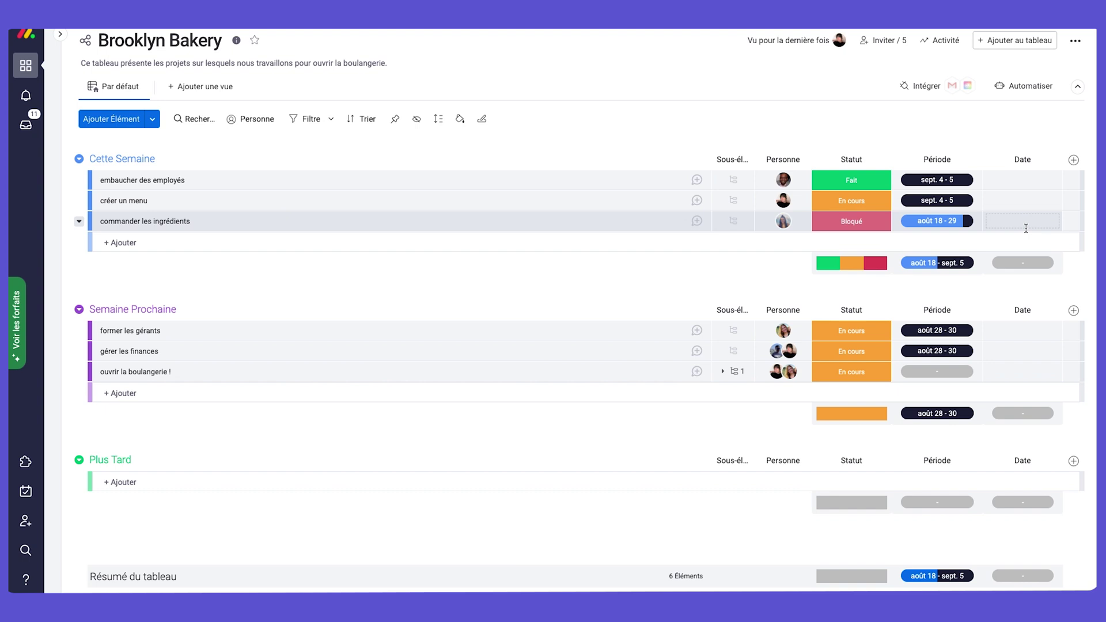
Date embaucher des employés août 24, créer un menu août 25, commander les ingrédients août 29.
left_click(1014, 180)
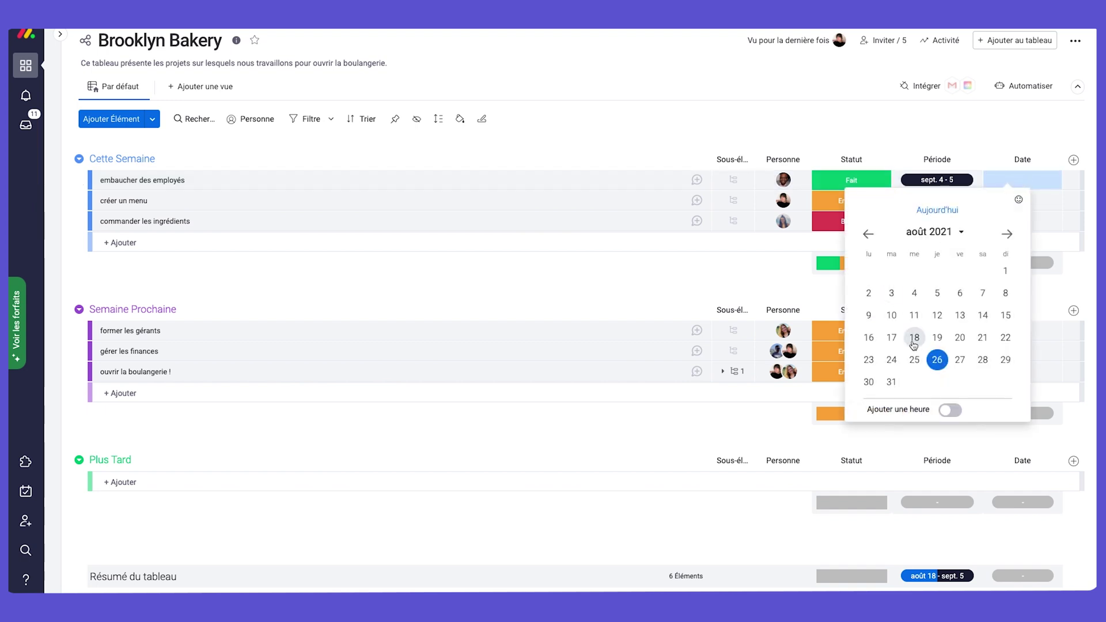
left_click(891, 359)
left_click(1012, 200)
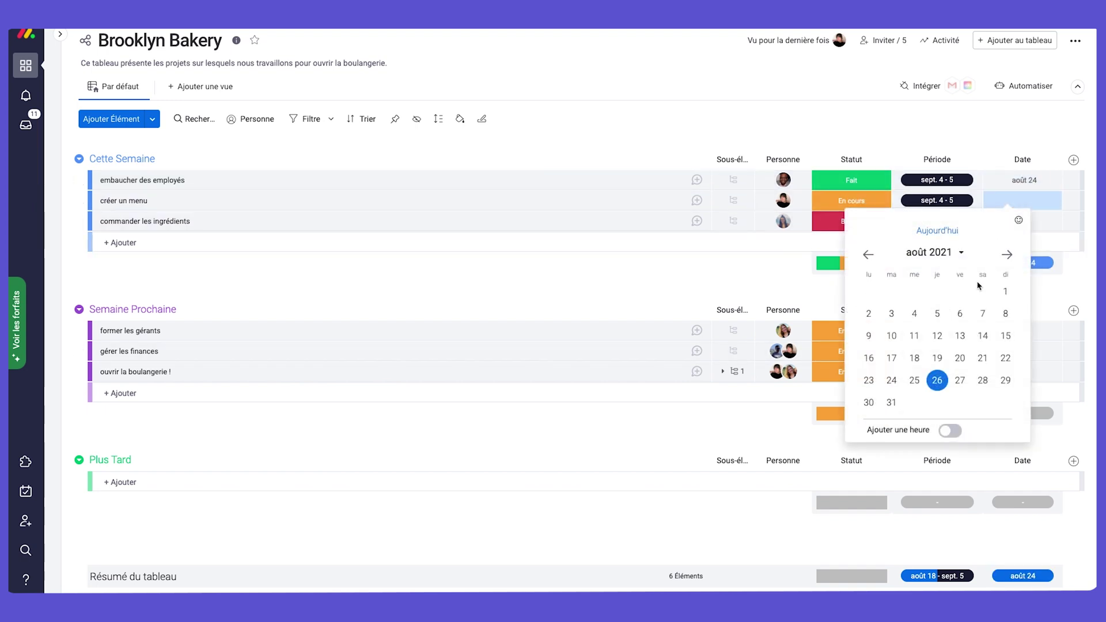
left_click(914, 380)
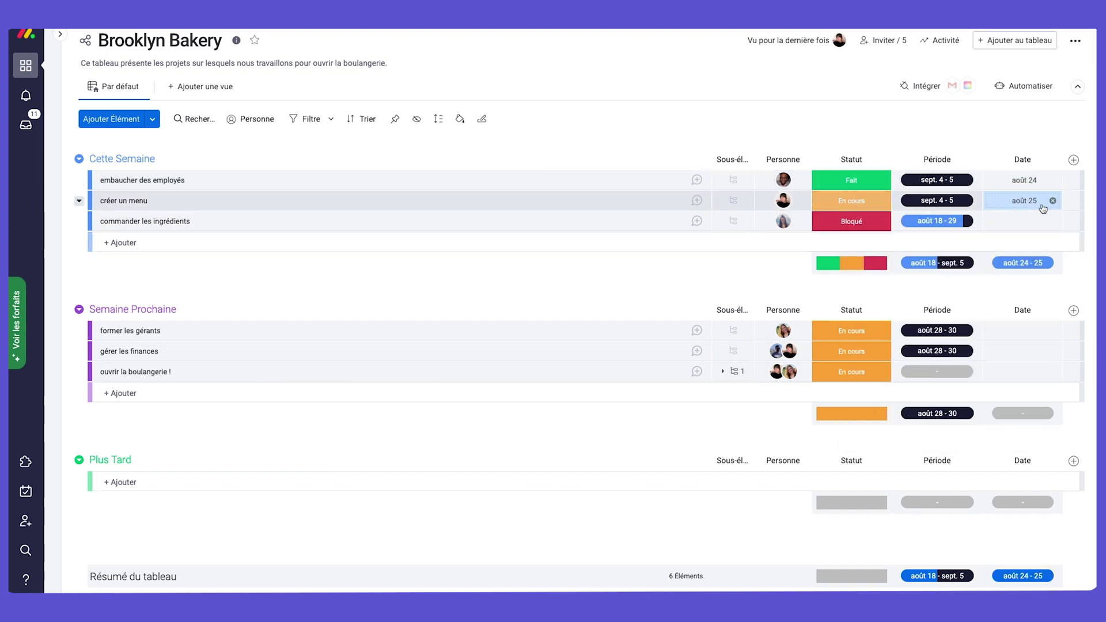
left_click(1020, 230)
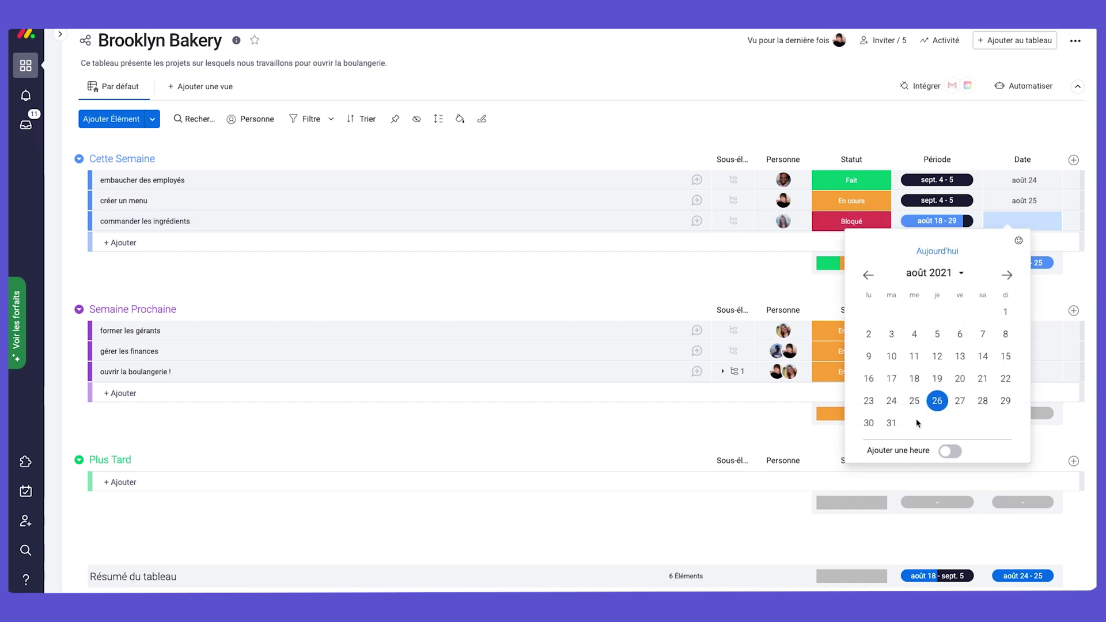
left_click(1006, 401)
Date former les gérants août 30, gérer les finances sept. 2, ouvrir la boulangerie ! sept. 9.
left_click(1023, 333)
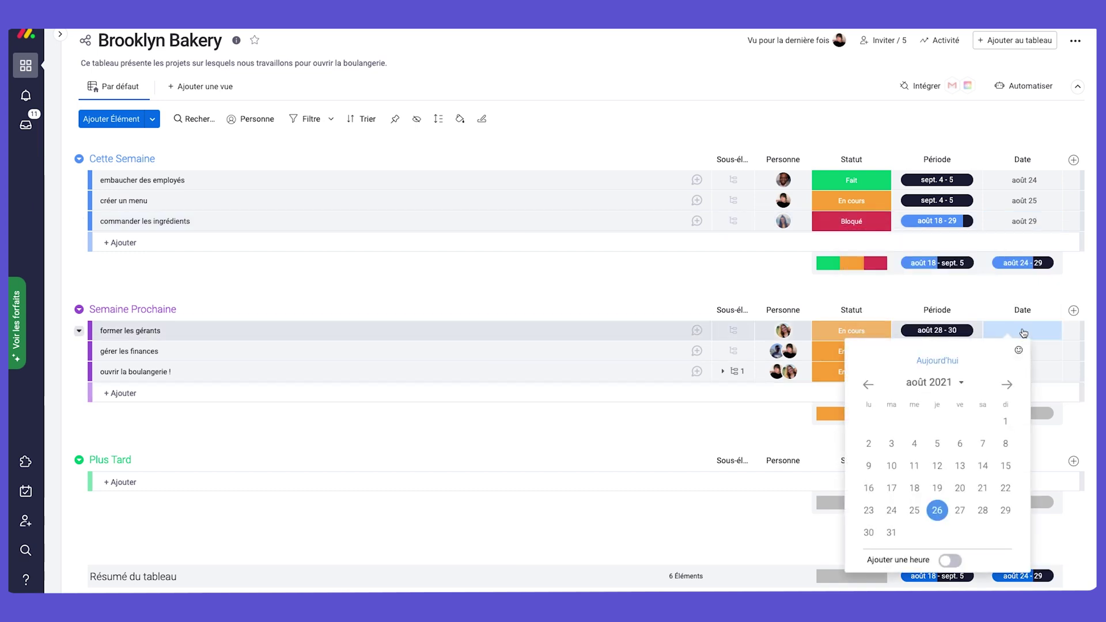
left_click(869, 533)
left_click(1019, 353)
left_click(1007, 405)
left_click(936, 441)
left_click(1025, 371)
left_click(1007, 426)
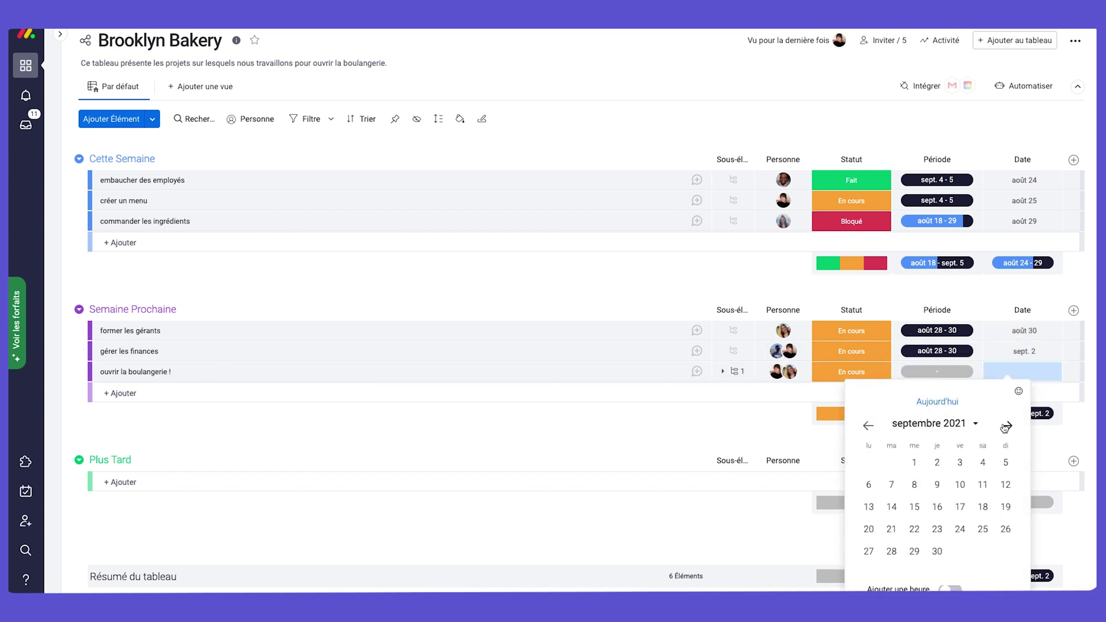
left_click(937, 485)
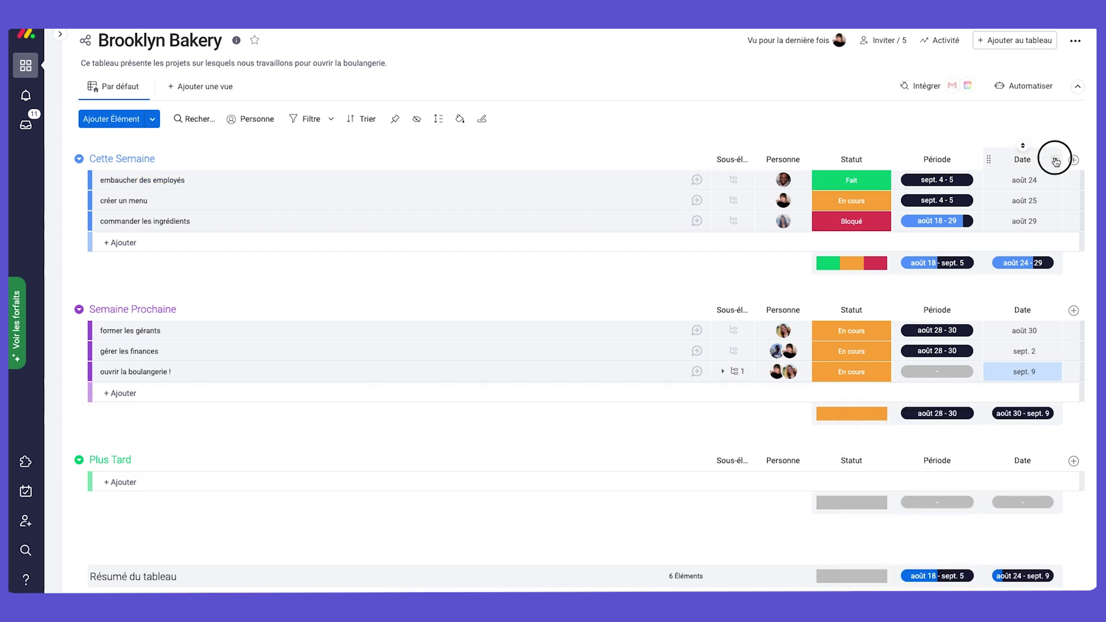
Set the Date column as the deadline, connected to the Statut and Personne columns.
left_click(1055, 161)
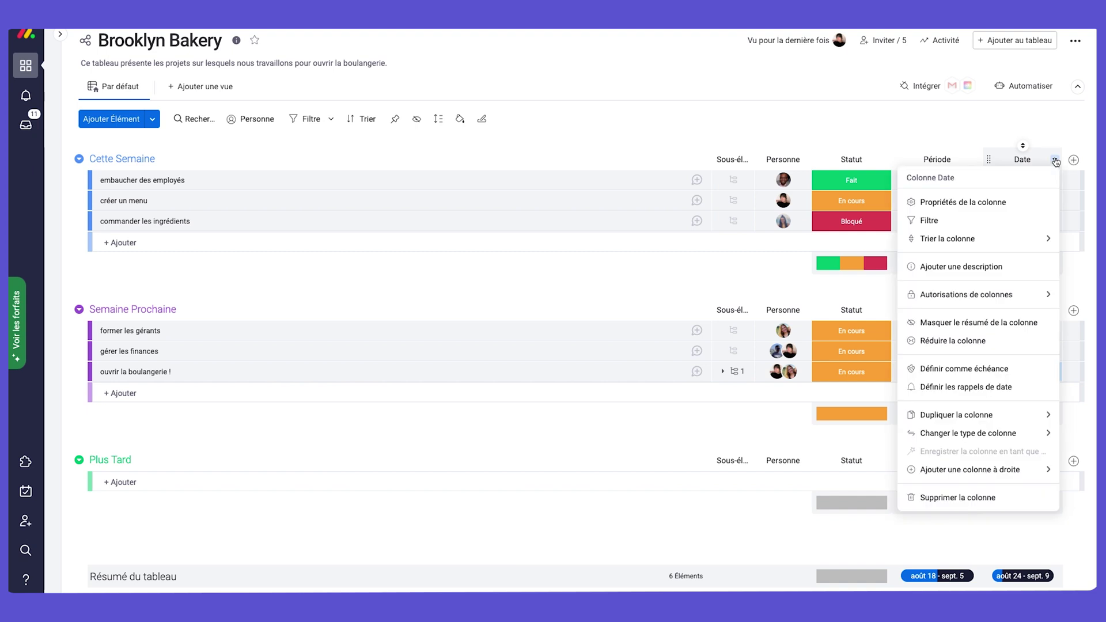
left_click(1011, 375)
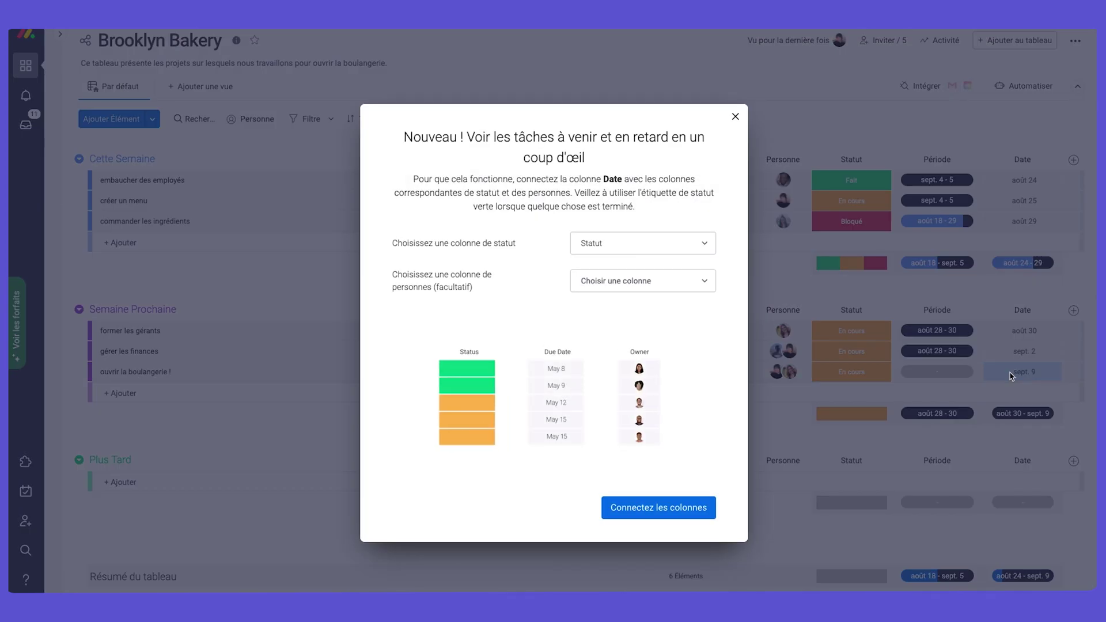
left_click(633, 281)
left_click(616, 305)
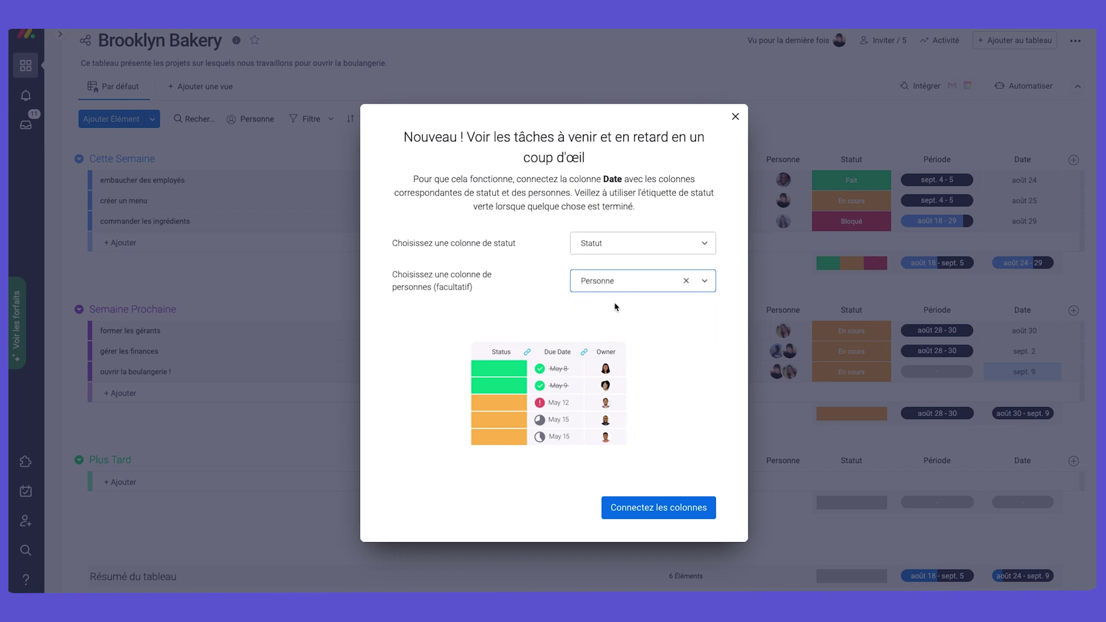
left_click(657, 509)
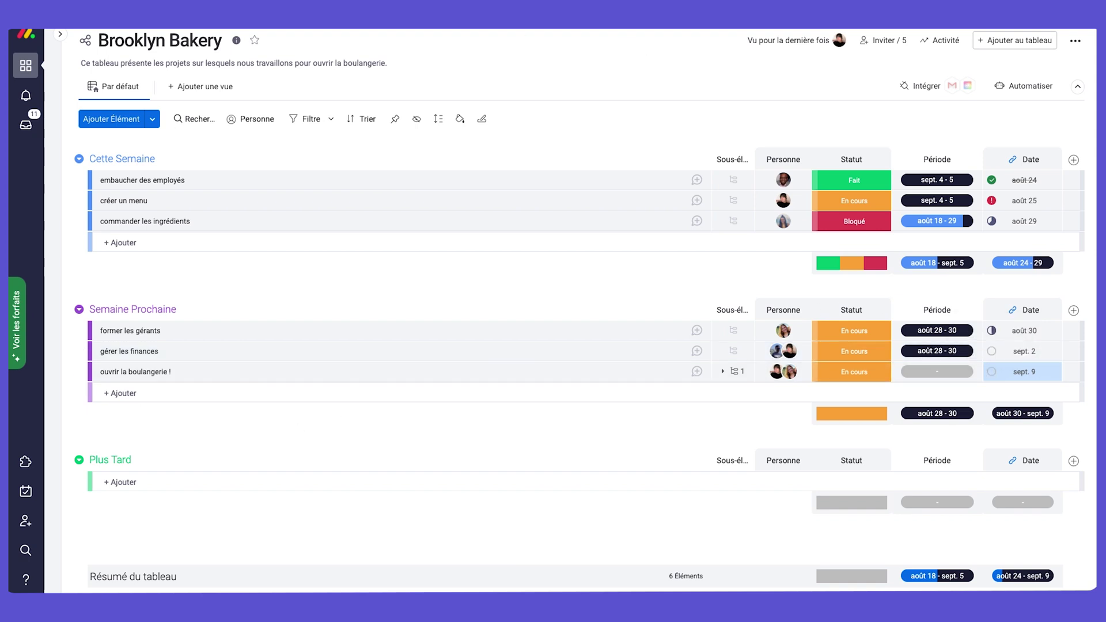
Add a Chiffres numbers column and rename it 'Budget'.
left_click(1072, 162)
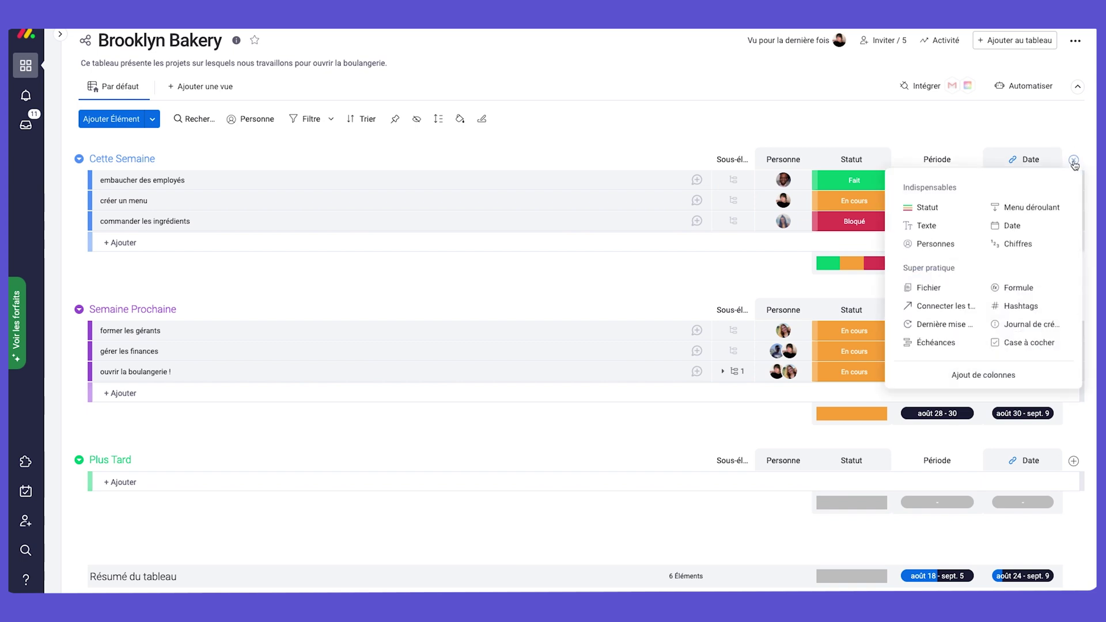
left_click(1046, 243)
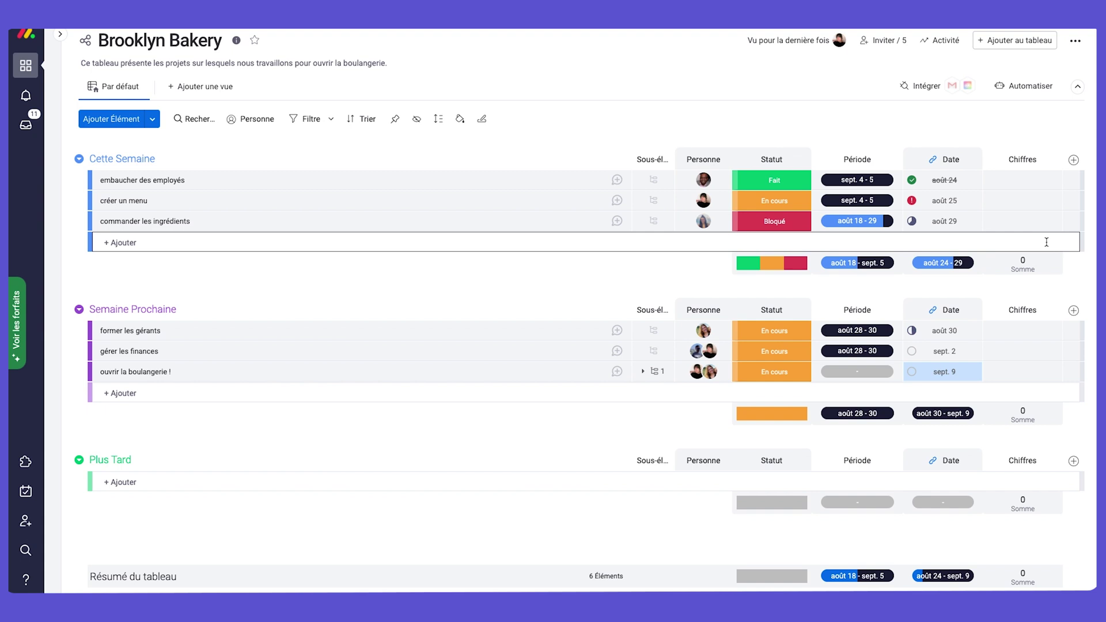
left_click(1023, 158)
type("Bu")
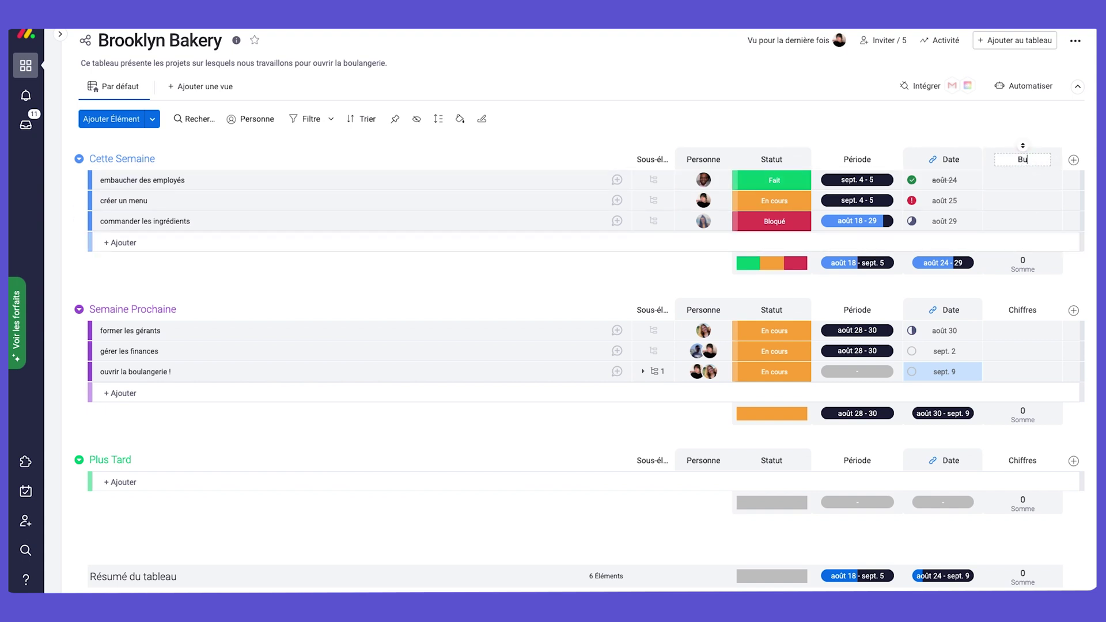
type("dget")
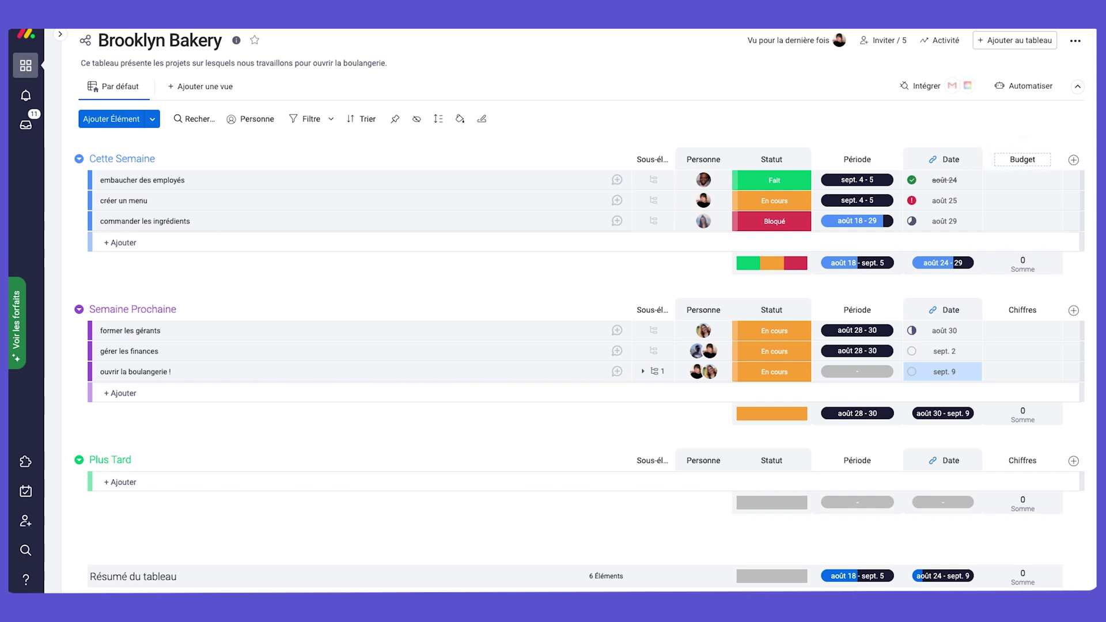
key("Return")
Enter budgets of 1500, 250 and 750 for the first three tasks.
left_click(1022, 182)
type("1500")
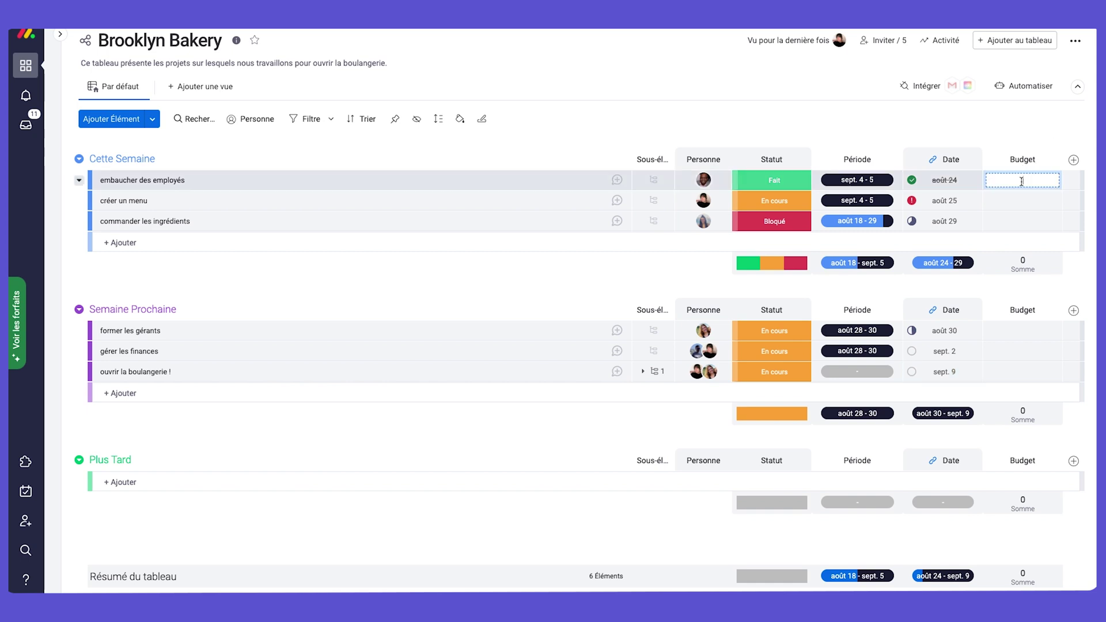
key("Return")
type("250")
key("Return")
type("750")
key("Return")
Enter budgets of 1200, 800 and 900 for the remaining three tasks.
left_click(1039, 331)
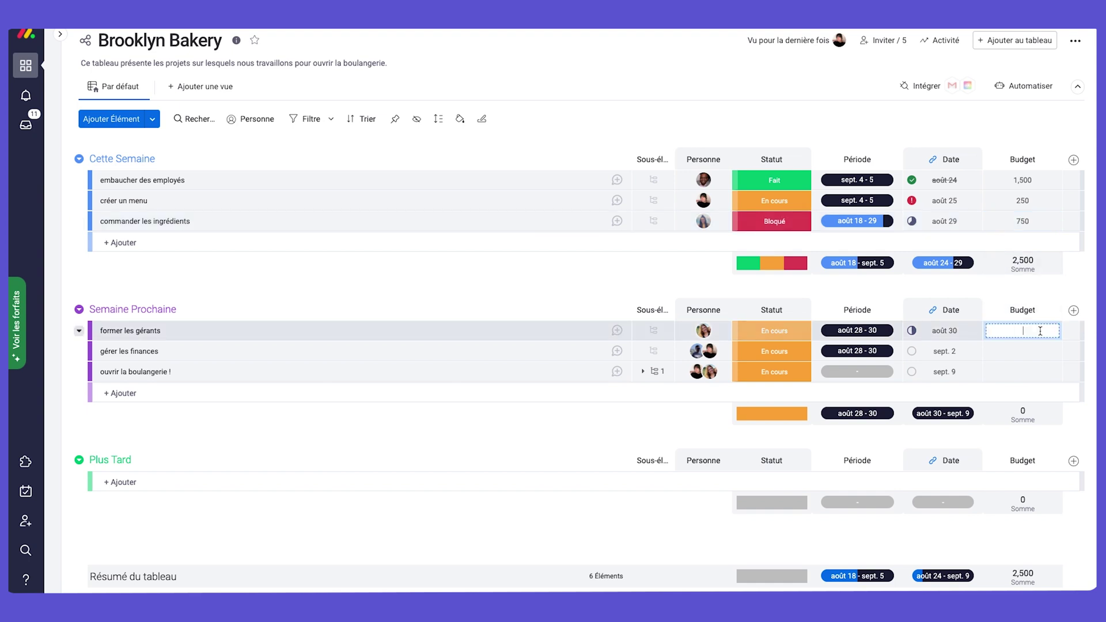
type("1200")
key("Return")
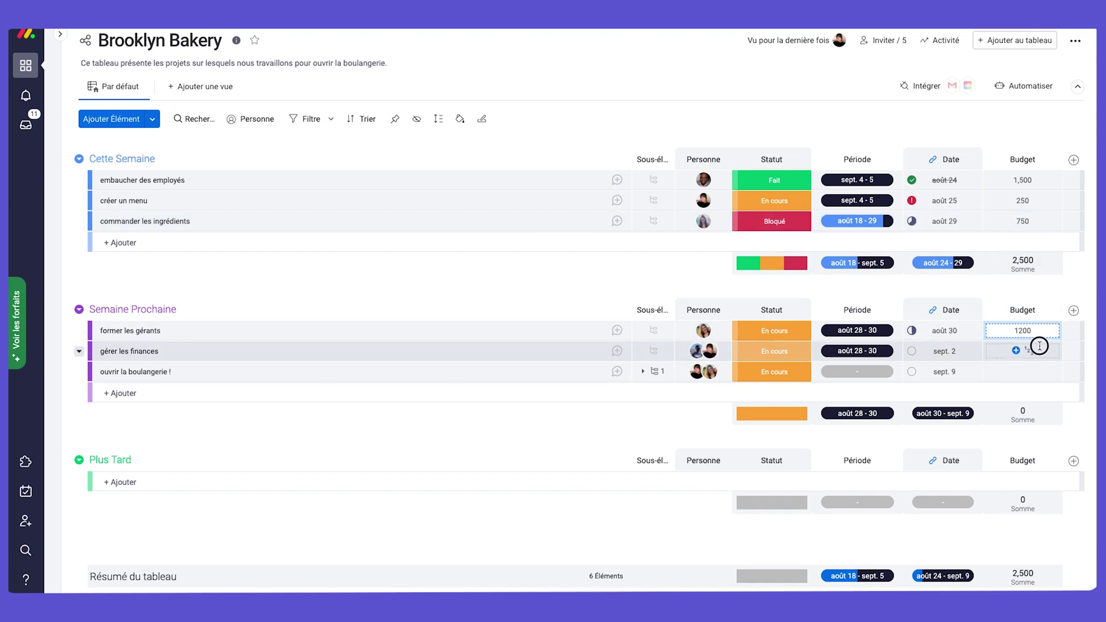
type("800")
key("Return")
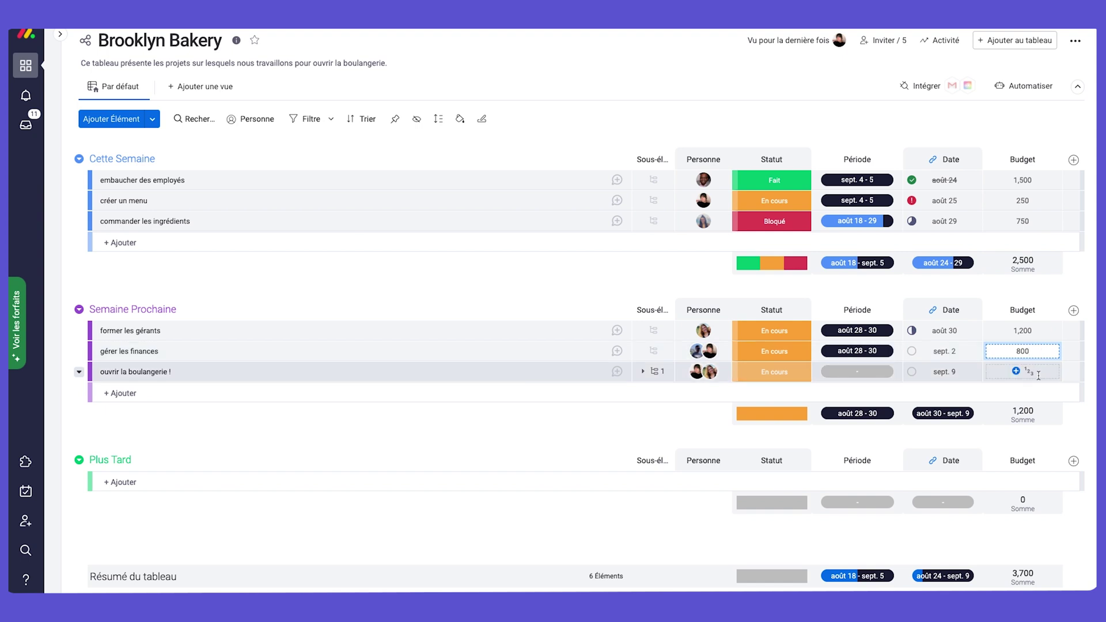
type("900")
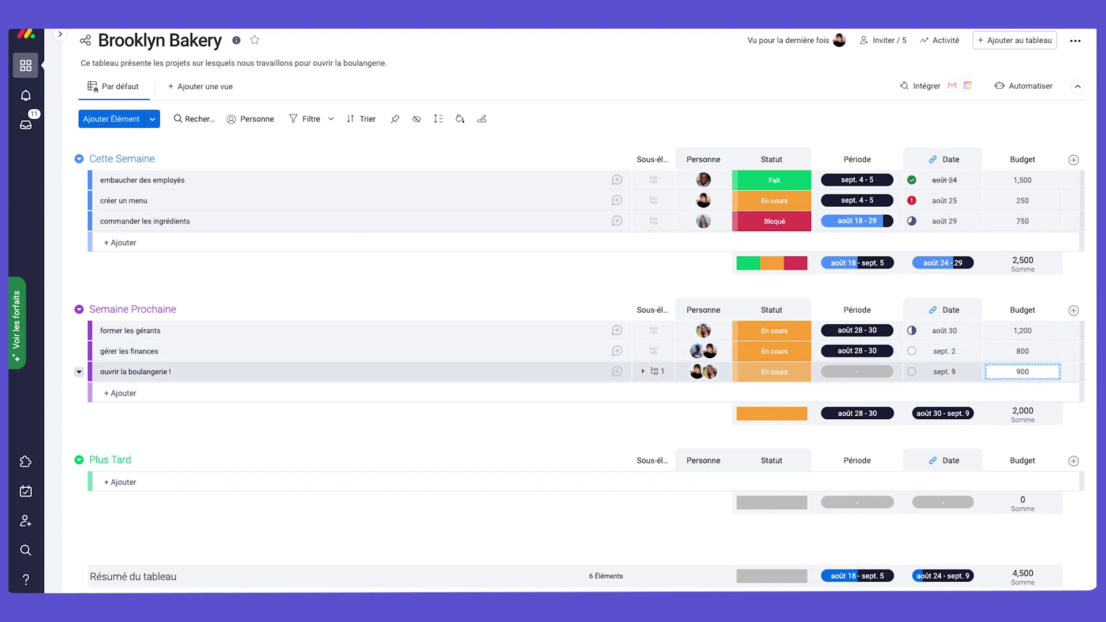
key("Return")
left_click(1043, 273)
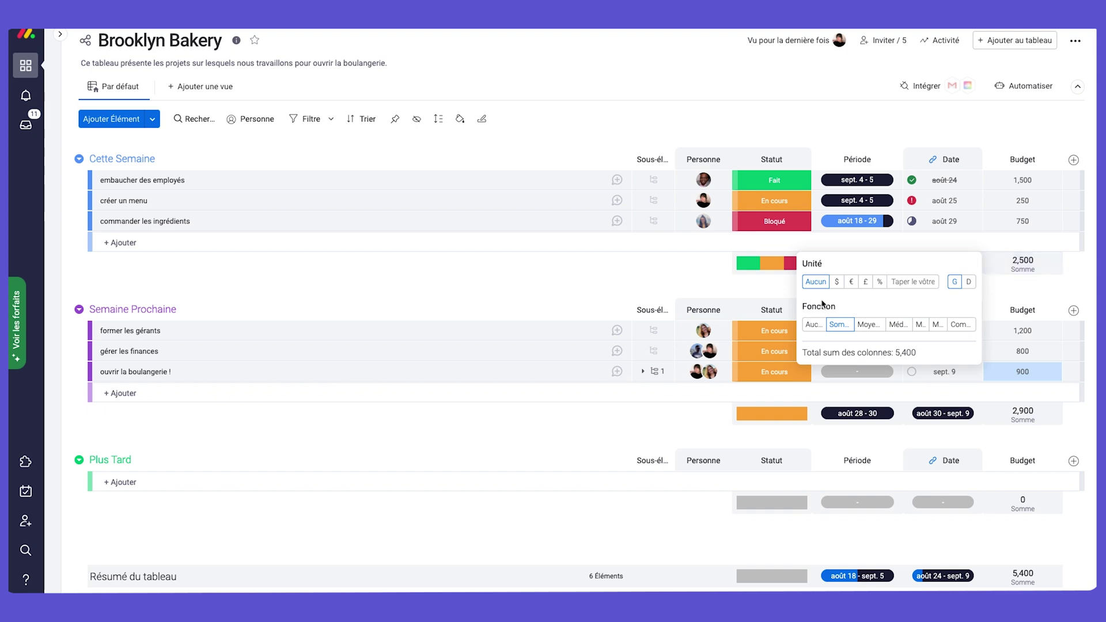
Set the Budget unit to € so the totals read €5,400.
left_click(851, 282)
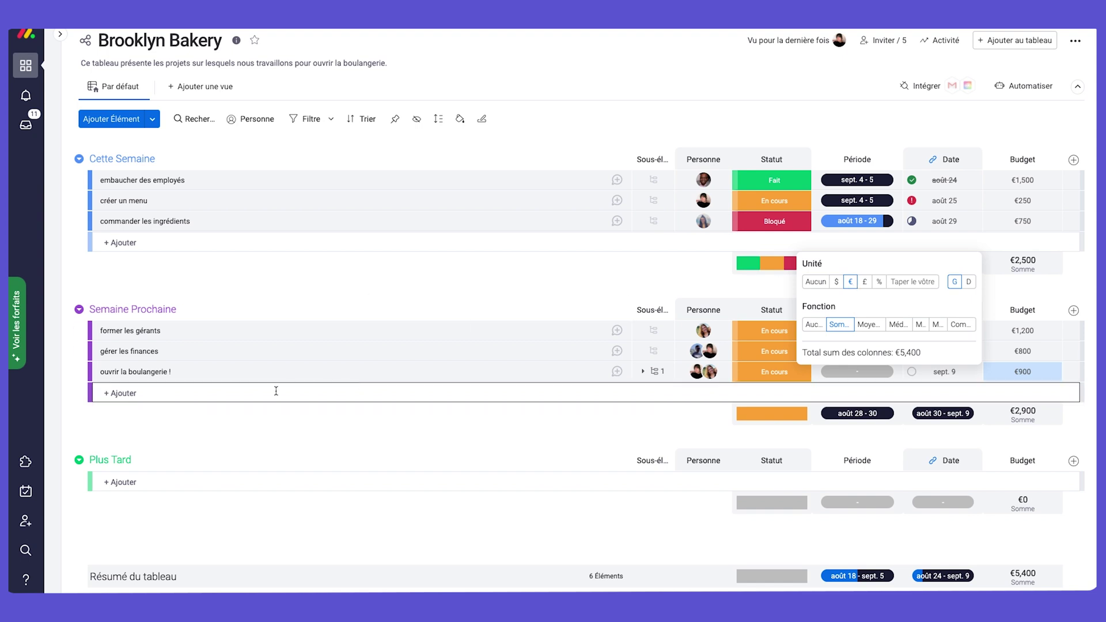
left_click(894, 122)
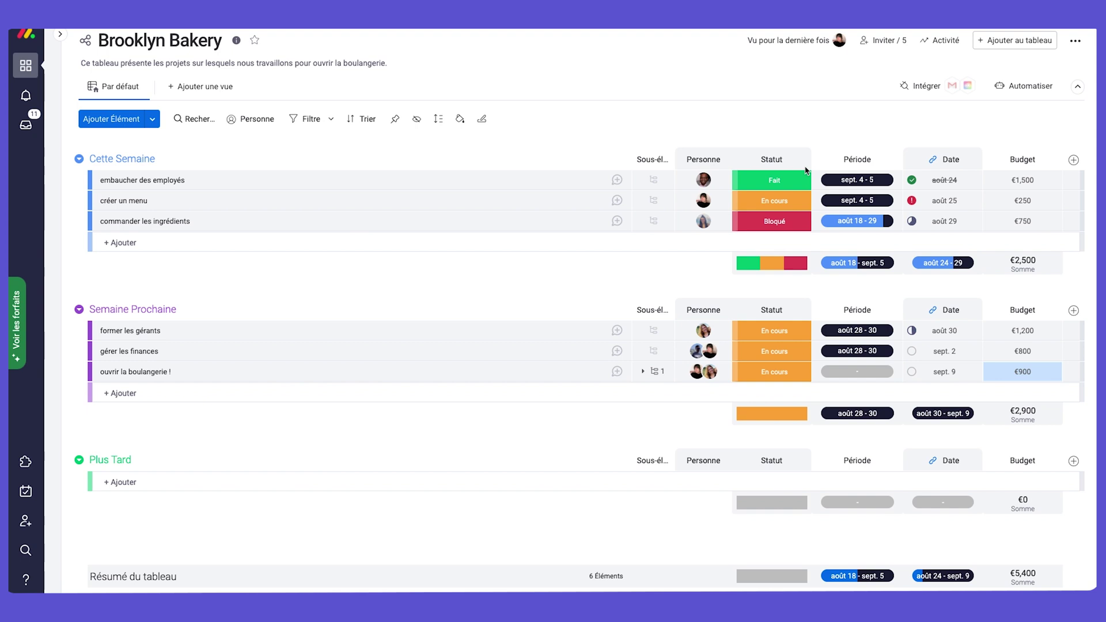
Set the Période range for ouvrir la boulangerie ! to end on sept. 9.
left_click(857, 372)
left_click(701, 487)
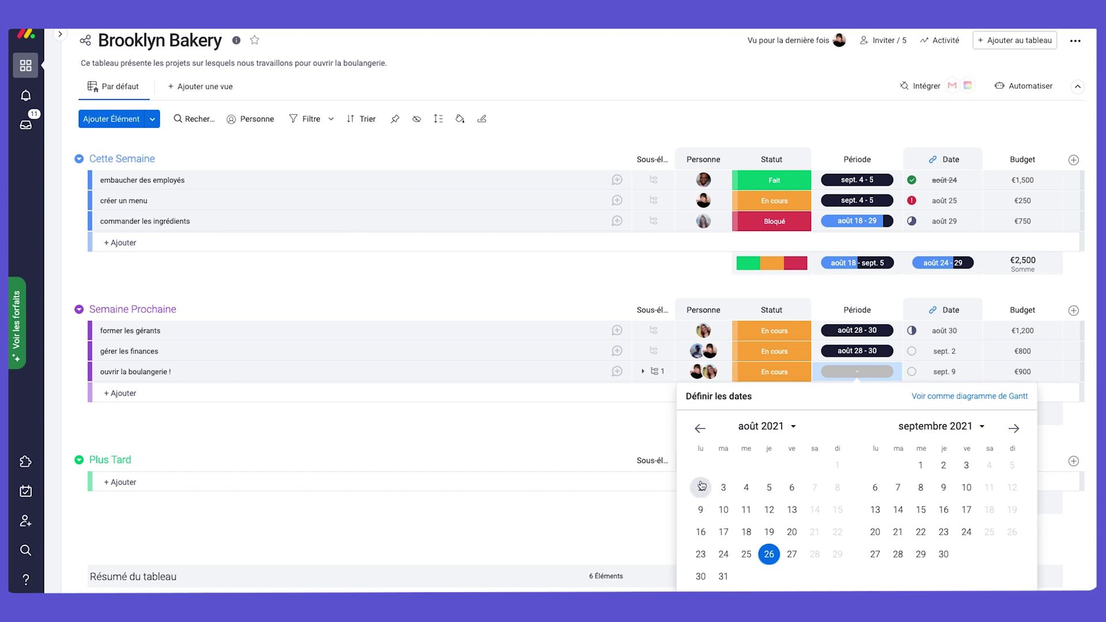
left_click(943, 488)
Set gérer les finances' Période to août 23 – sept. 2.
left_click(858, 351)
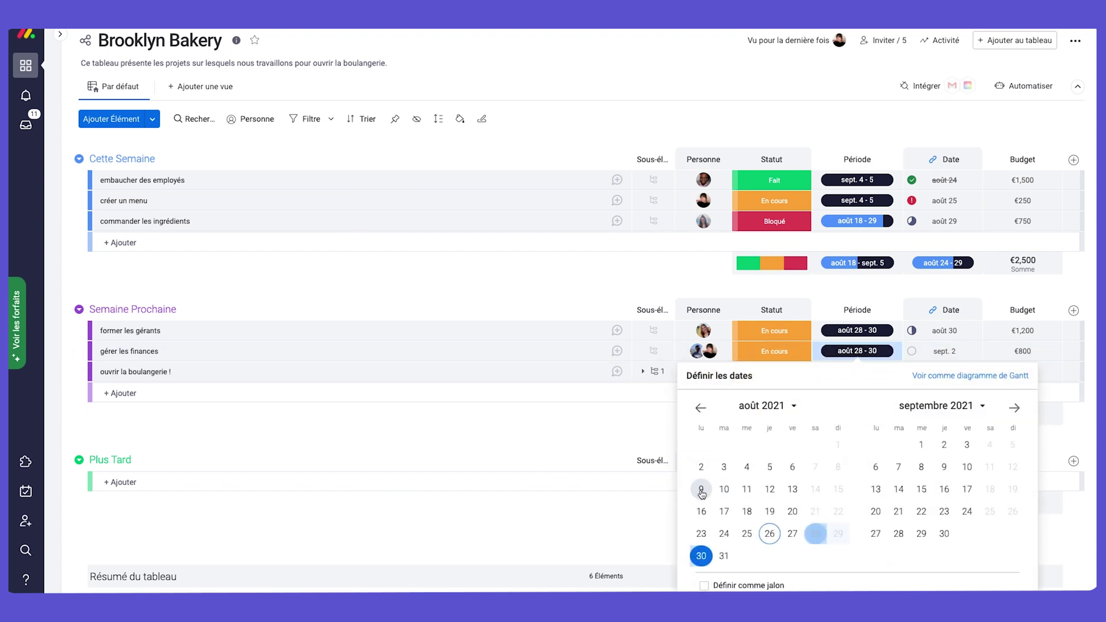
left_click(701, 538)
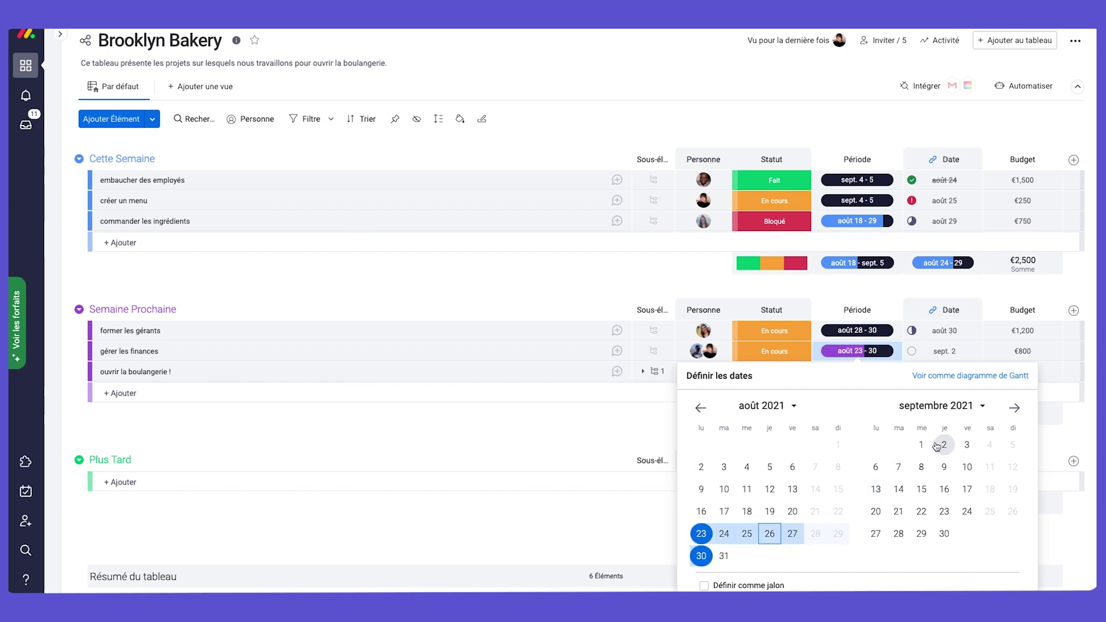
left_click(942, 444)
left_click(857, 338)
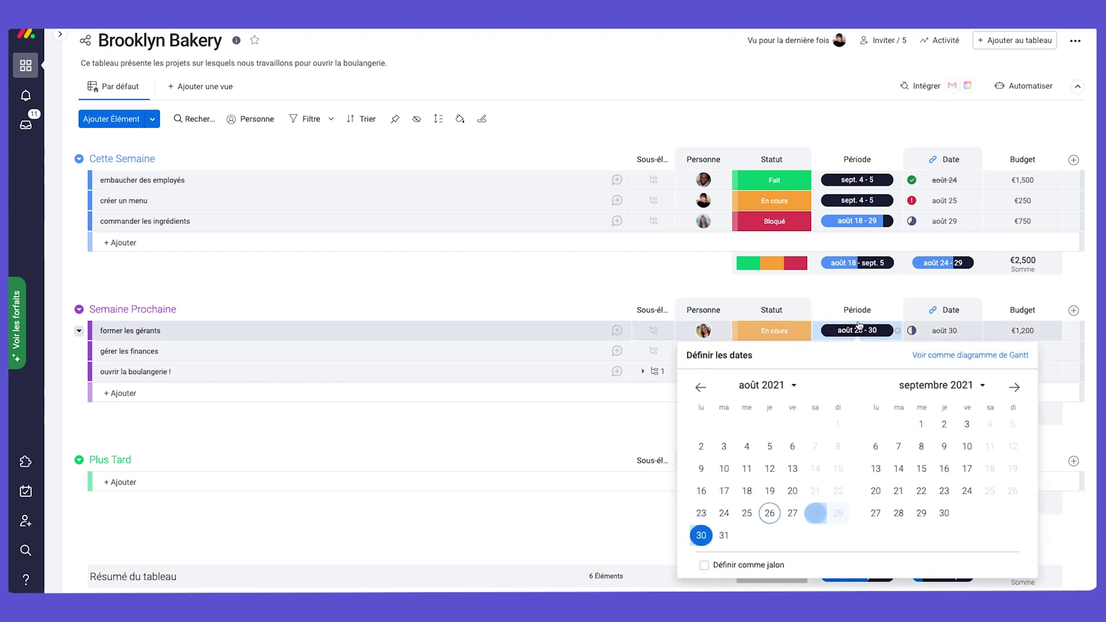
left_click(867, 289)
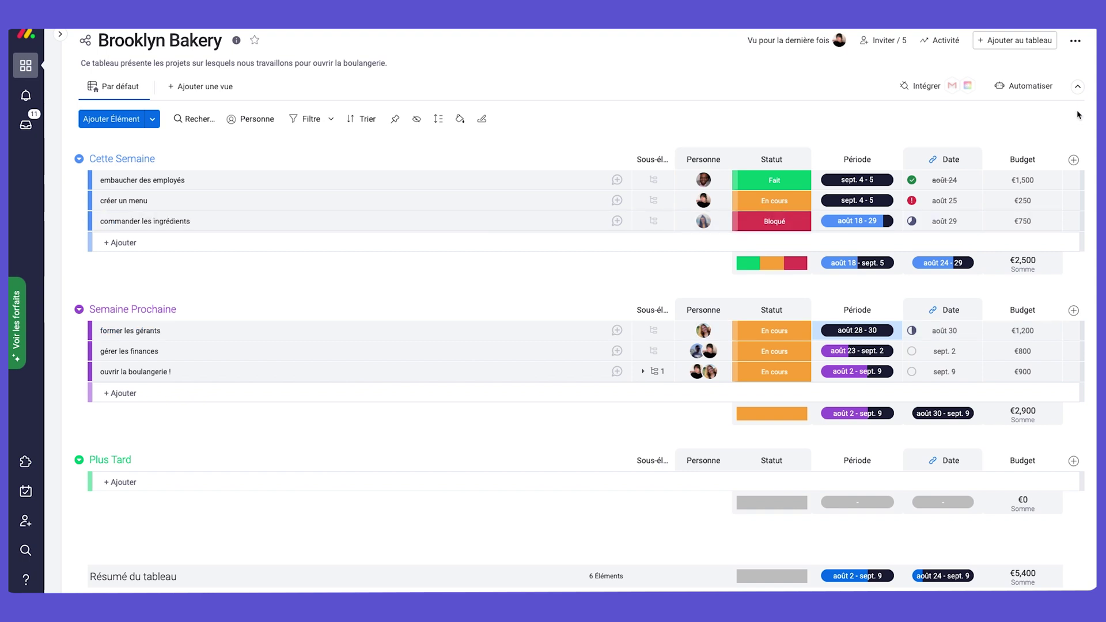
left_click(1074, 161)
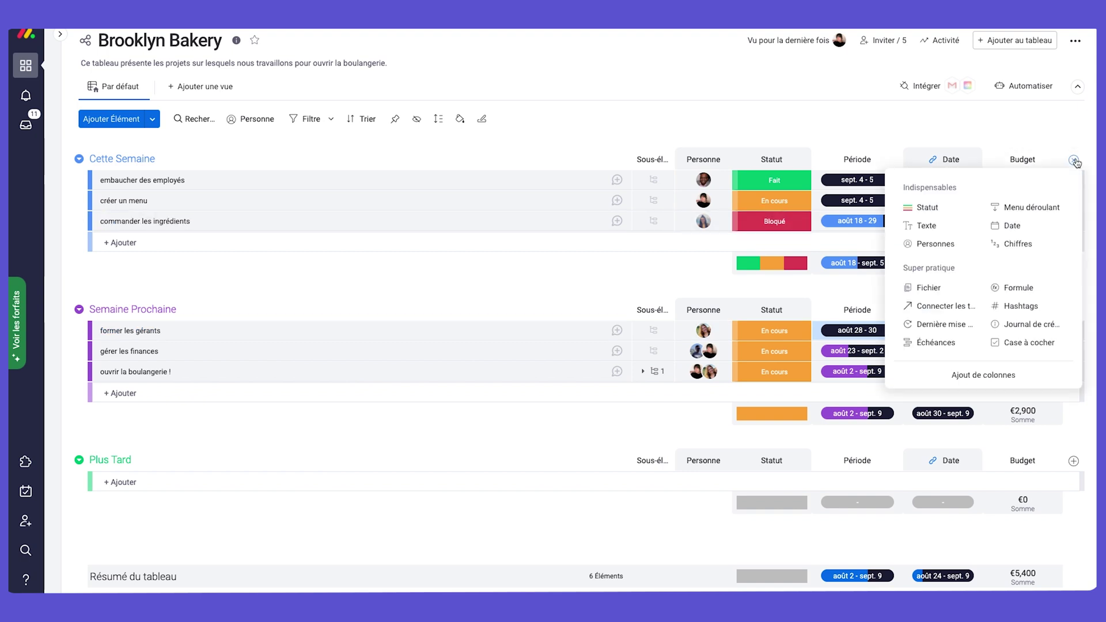
Add a Statut column and name it 'Priorité'.
left_click(954, 208)
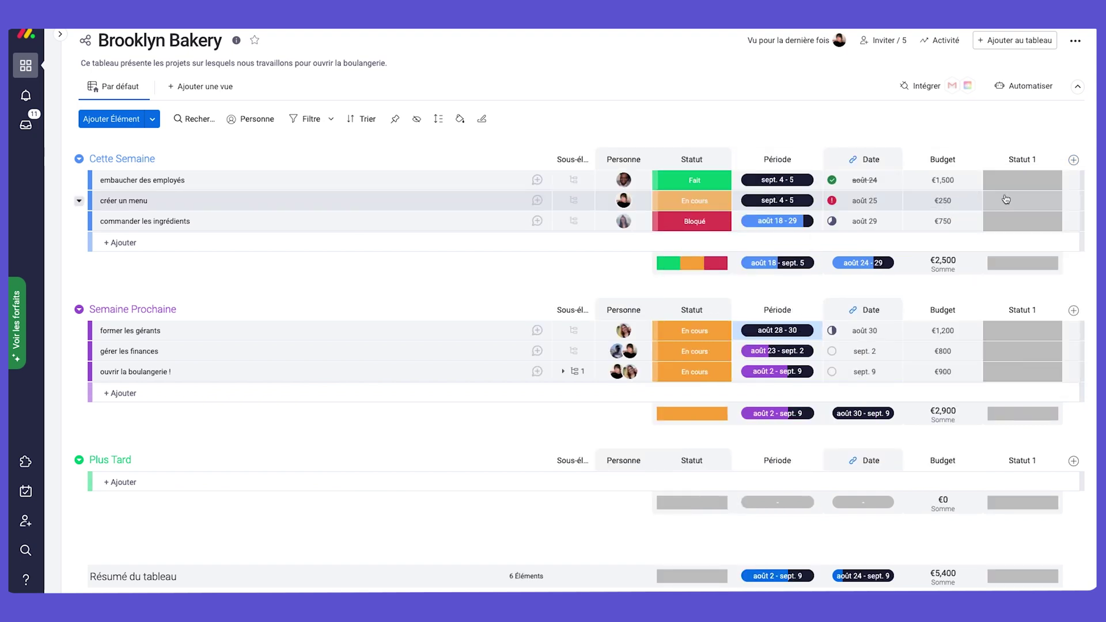
left_click(1030, 159)
type("Priorite")
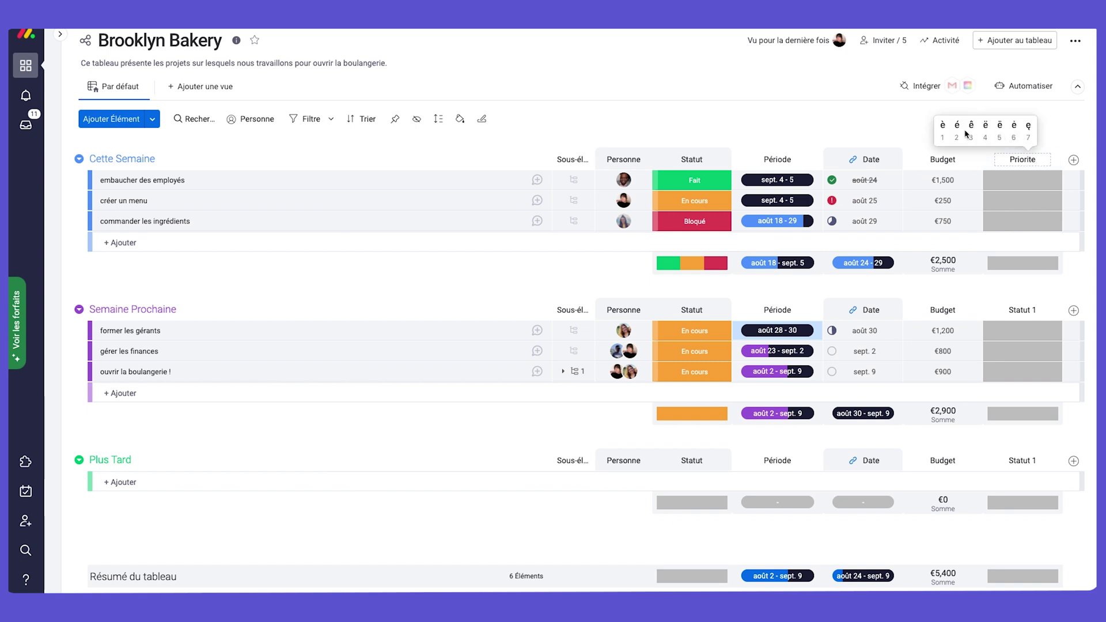
left_click(957, 131)
Recolour the three Priorité labels pink, yellow and light blue.
left_click(1024, 182)
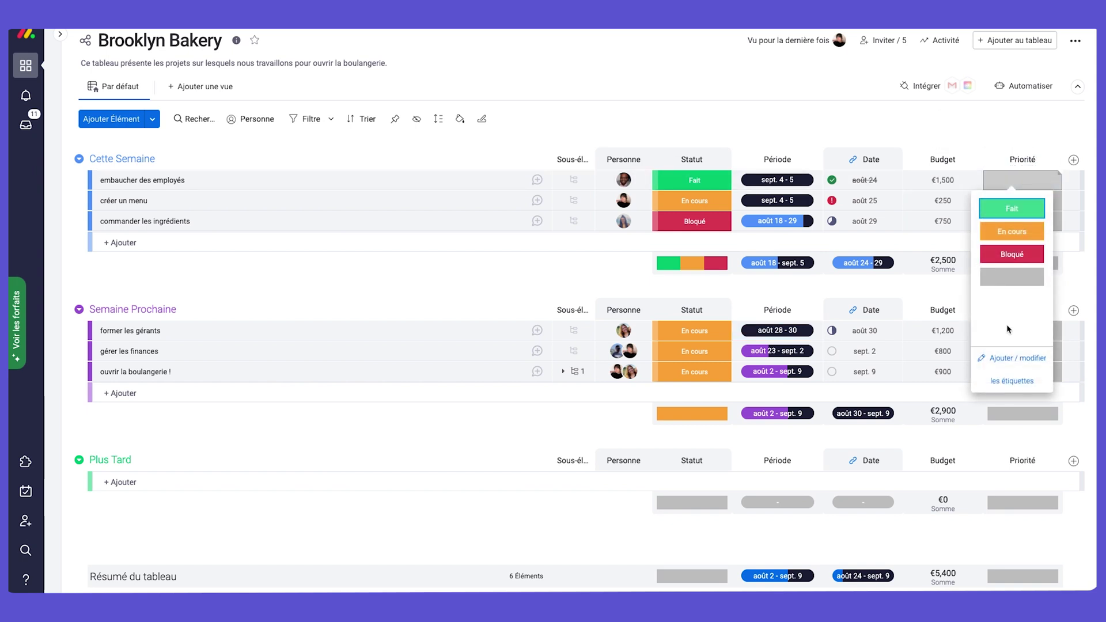
left_click(1012, 375)
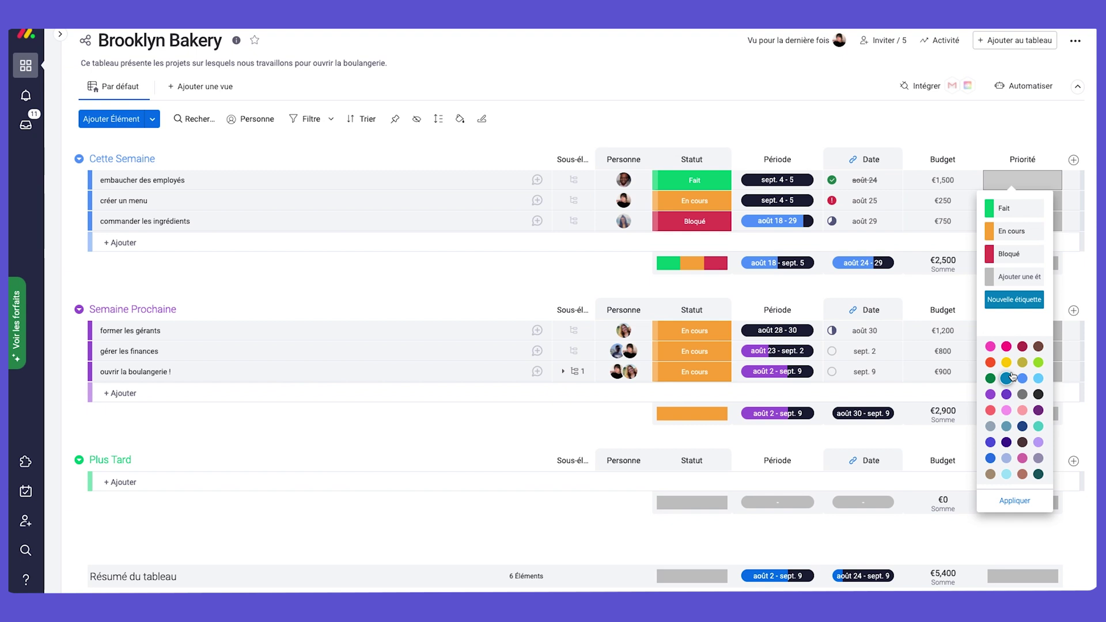
left_click(991, 211)
left_click(991, 231)
left_click(989, 231)
left_click(991, 271)
left_click(991, 254)
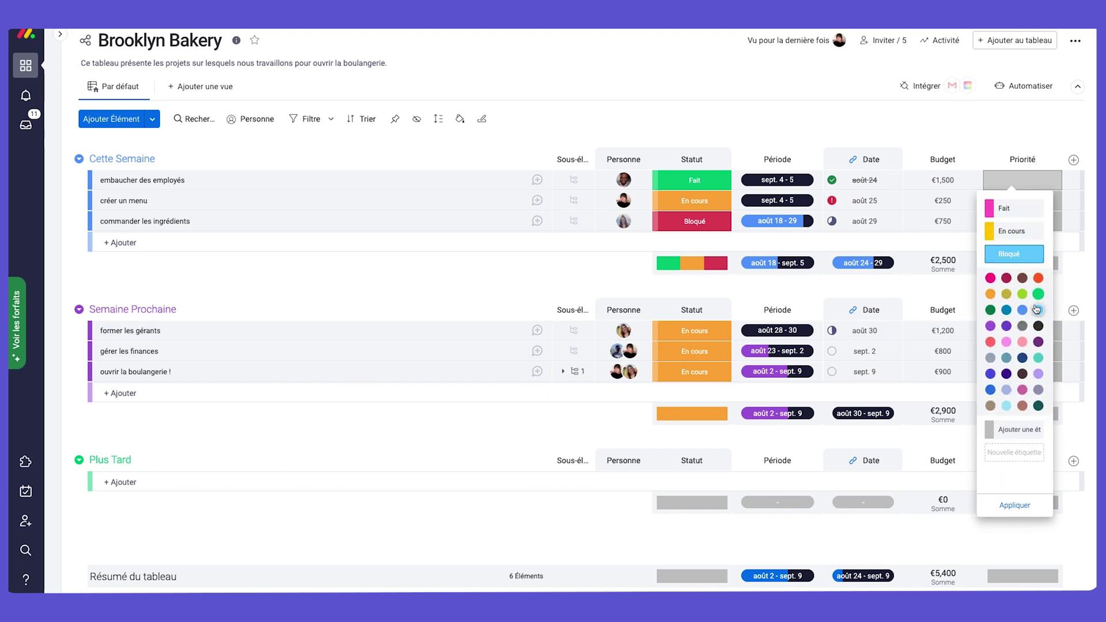
left_click(1039, 309)
Rename the Priorité labels to Haute, Moyenne and Faible.
left_click(1016, 211)
type("Haute")
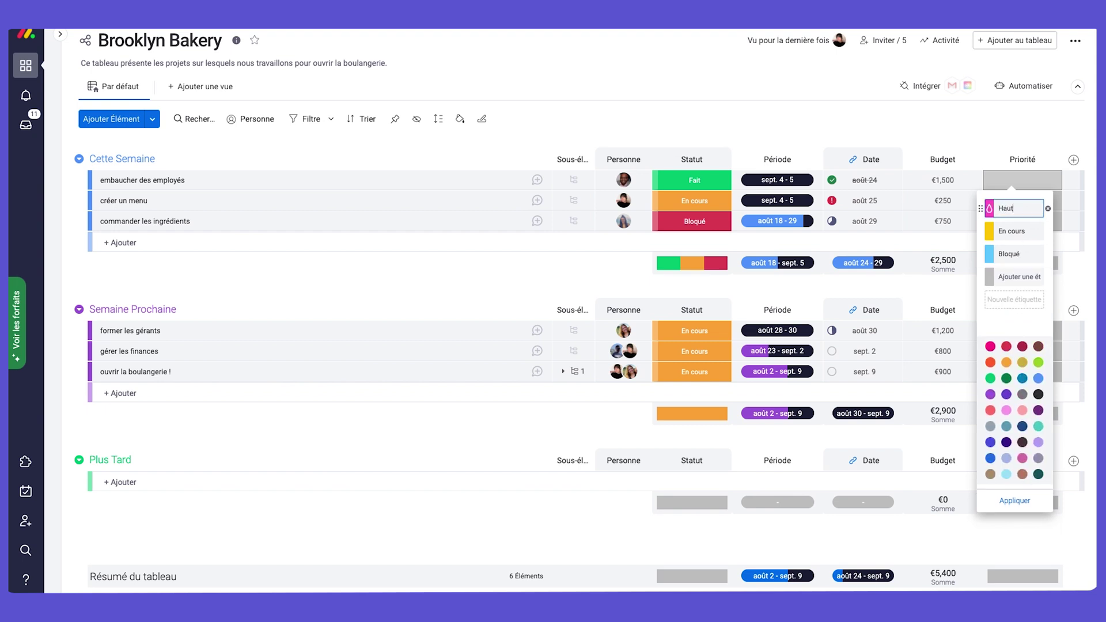
left_click(1009, 236)
type("Moyenne")
left_click(1009, 253)
type("Faible")
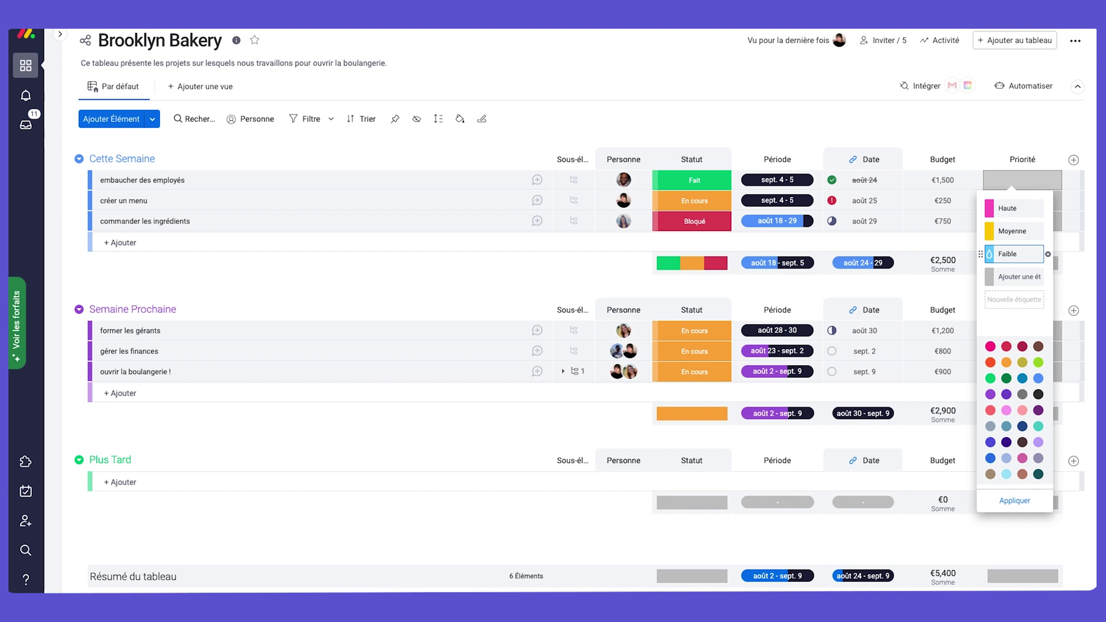
Mark embaucher des employés, créer un menu and commander les ingrédients as Haute priority.
left_click(1031, 176)
left_click(1031, 180)
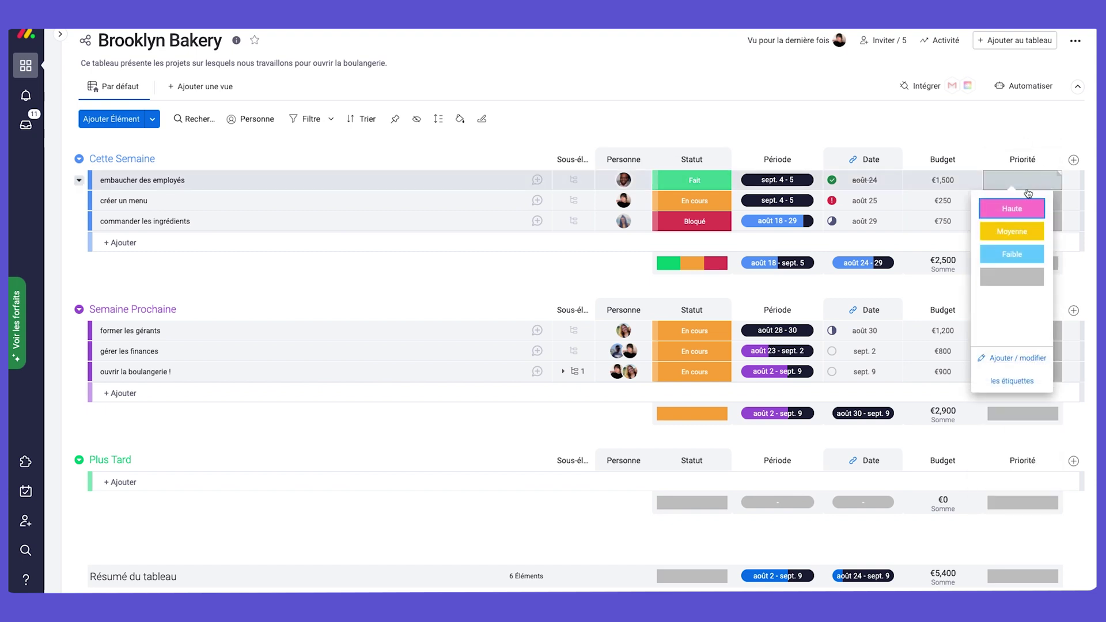
left_click(1024, 199)
left_click(1026, 205)
left_click(1019, 229)
left_click(1025, 223)
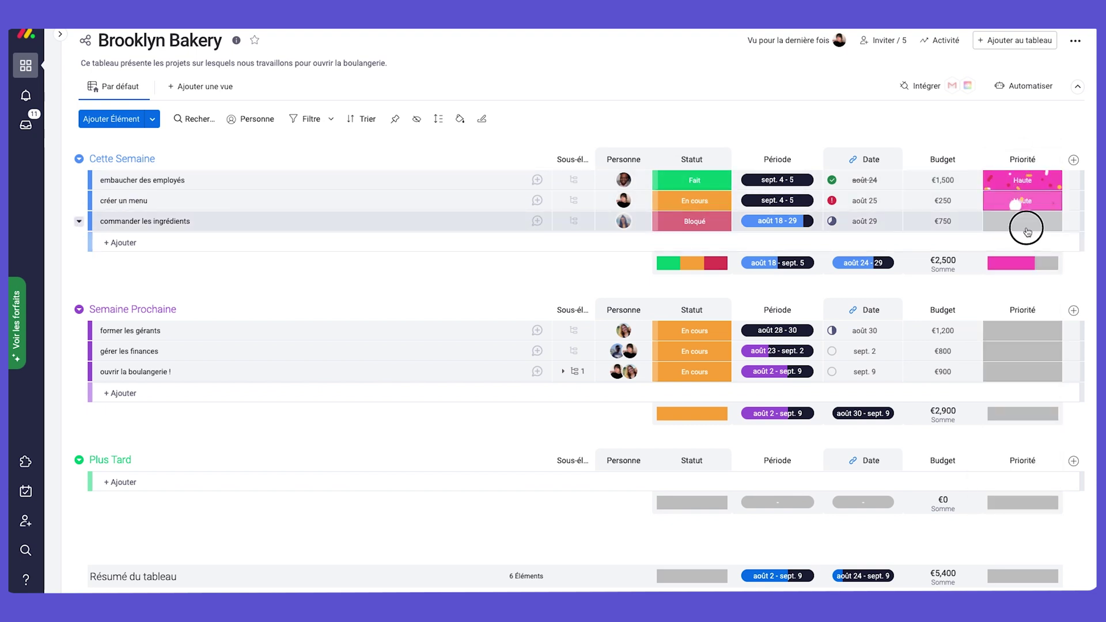
left_click(1023, 259)
Mark former les gérants and gérer les finances Moyenne, ouvrir la boulangerie ! Faible.
left_click(1023, 331)
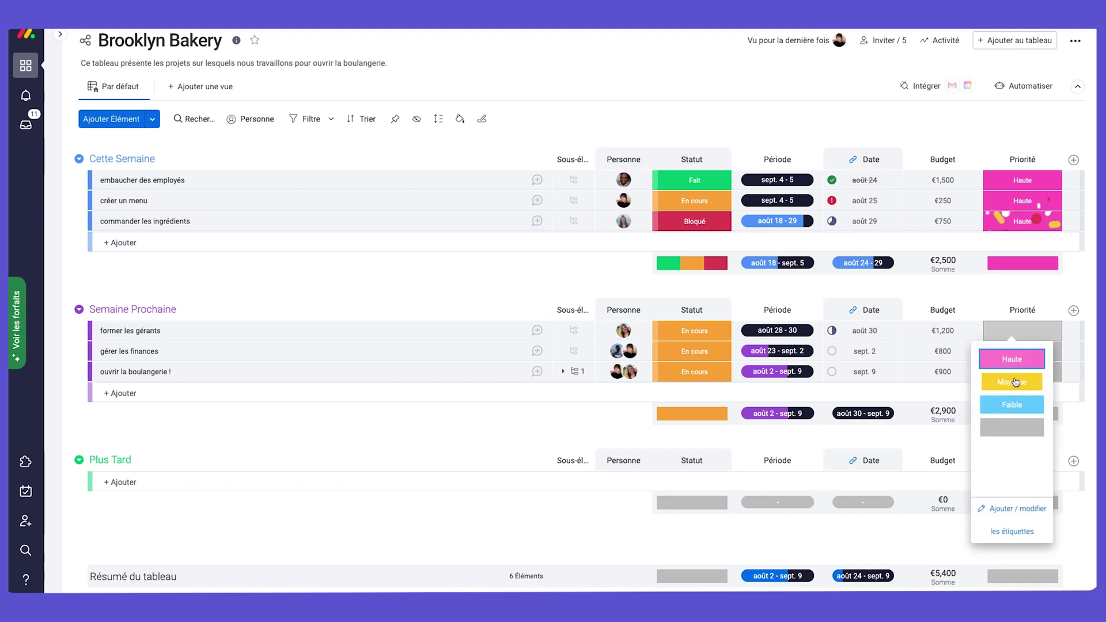
left_click(1013, 380)
left_click(1017, 352)
left_click(1013, 401)
left_click(1016, 372)
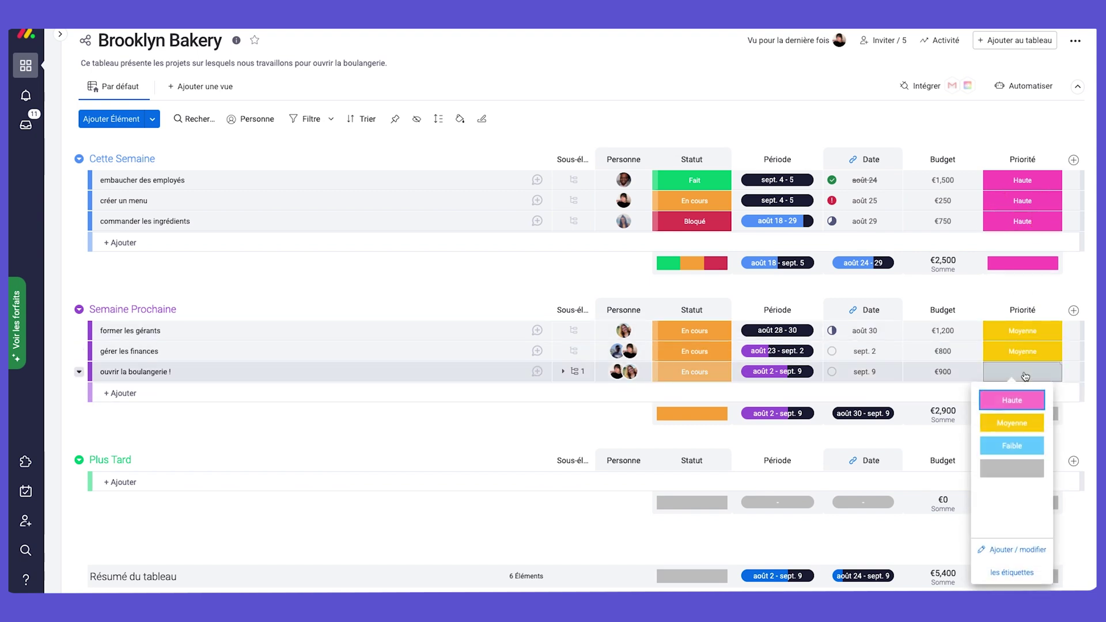
left_click(1028, 449)
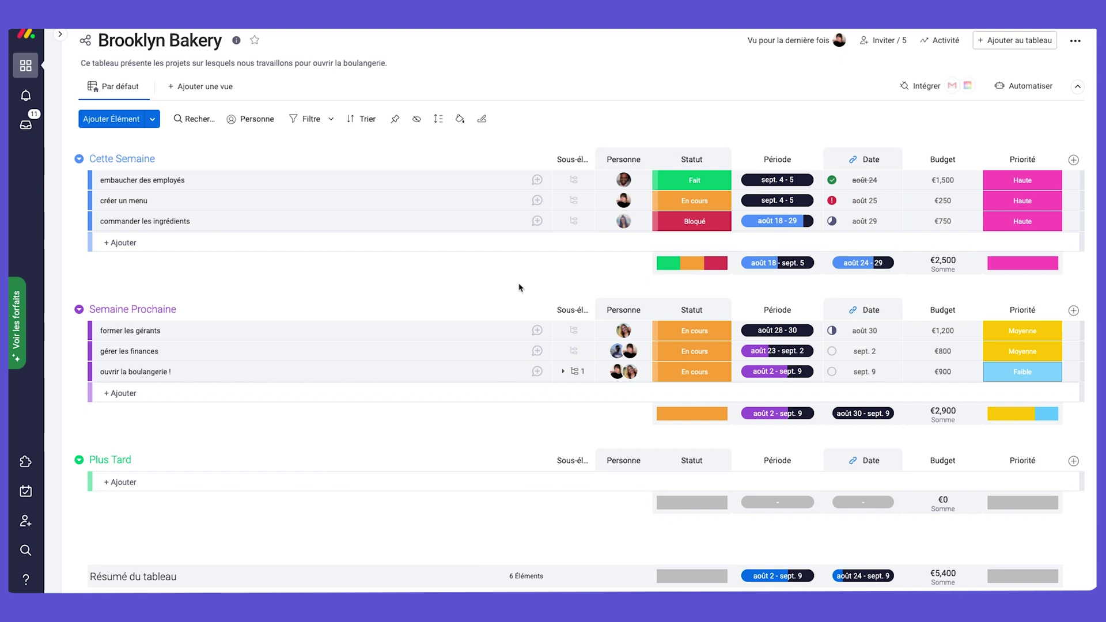
left_click(202, 88)
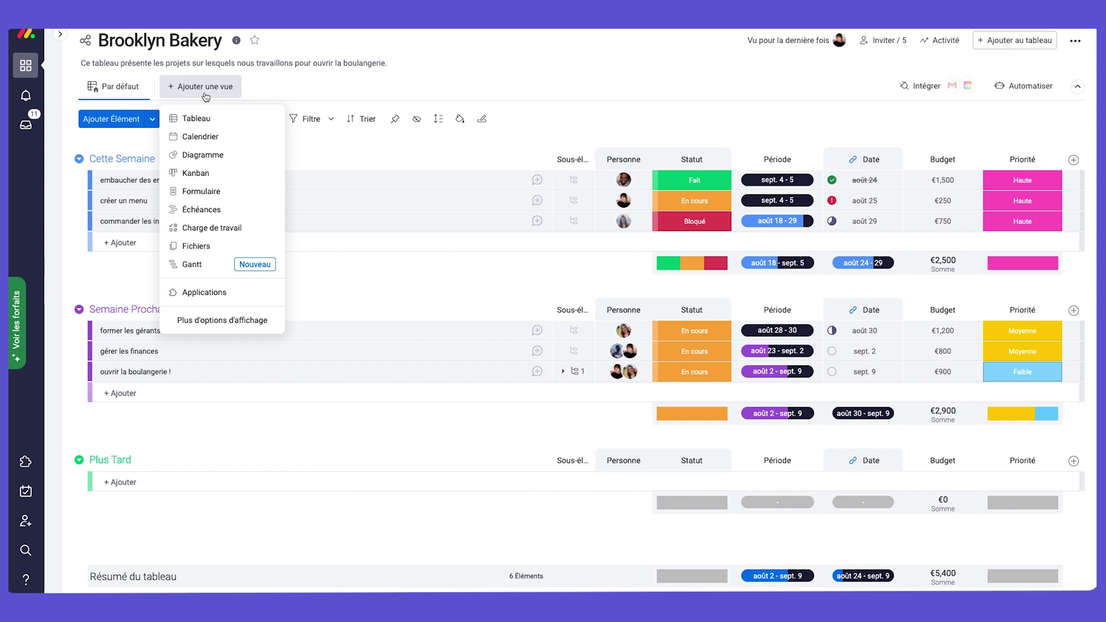
Add an Échéances timeline, move gérer les finances to août 30 – sept. 9, mark it Bloqué.
left_click(213, 210)
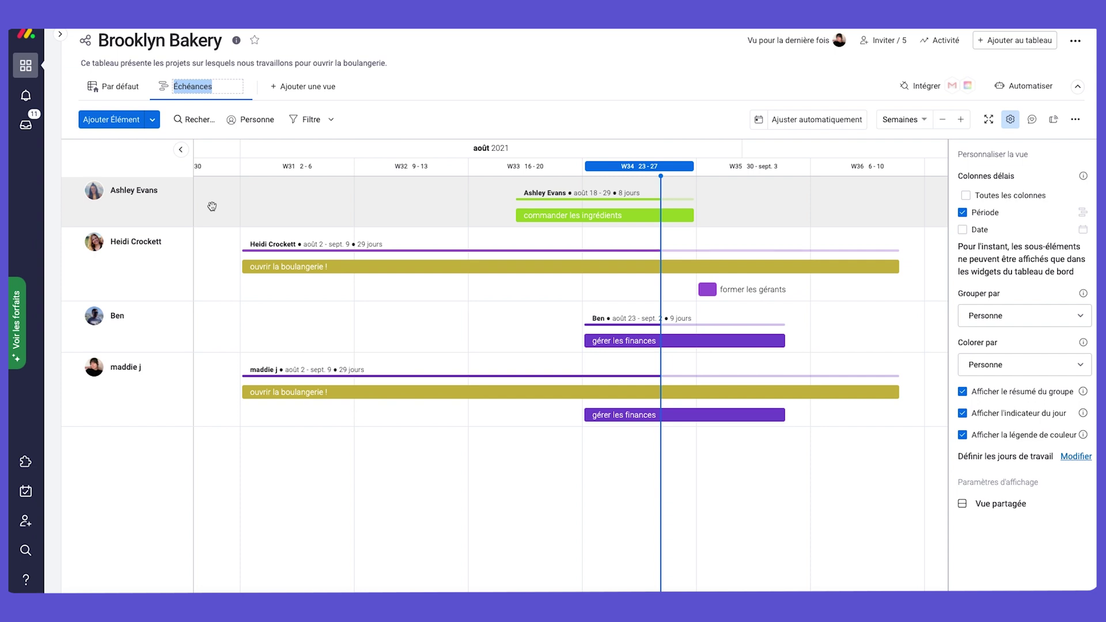
left_click_drag(612, 341, 718, 342)
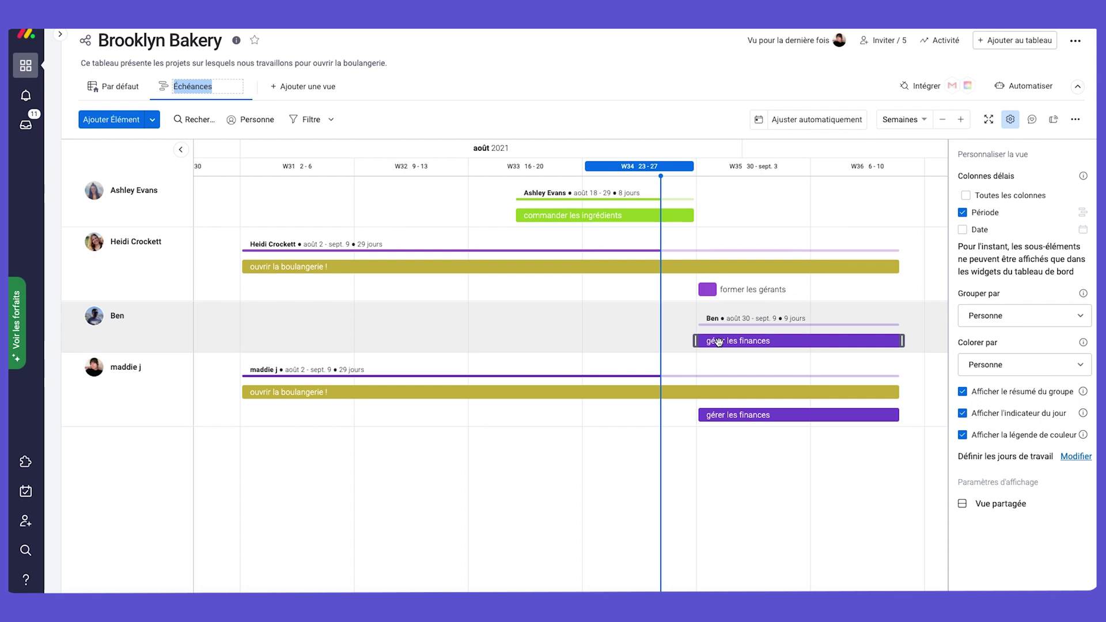
left_click(780, 343)
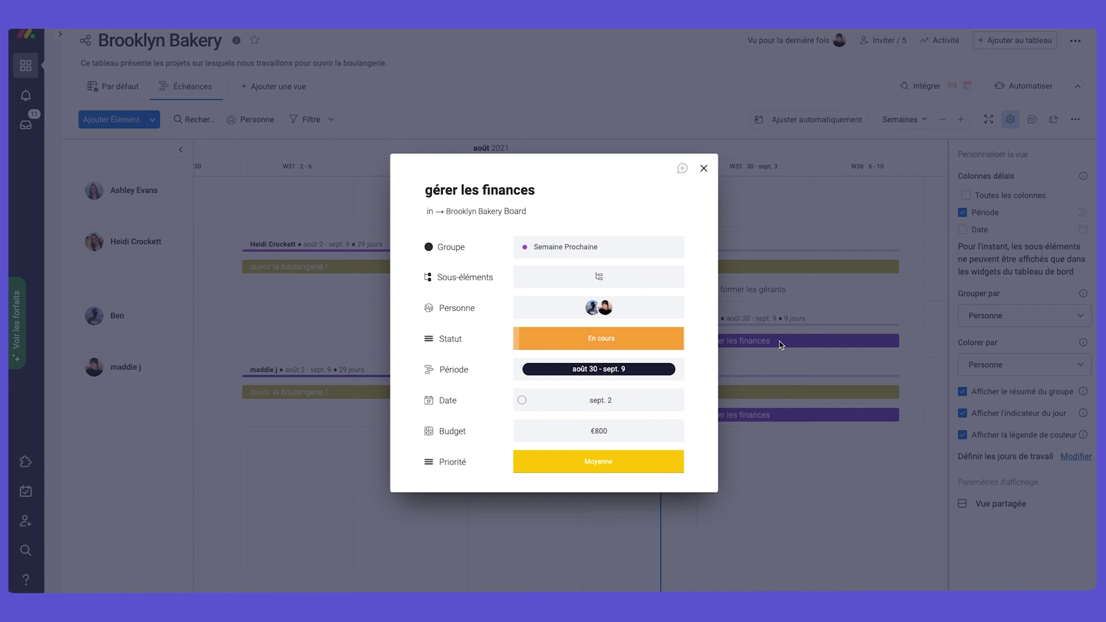
left_click(606, 342)
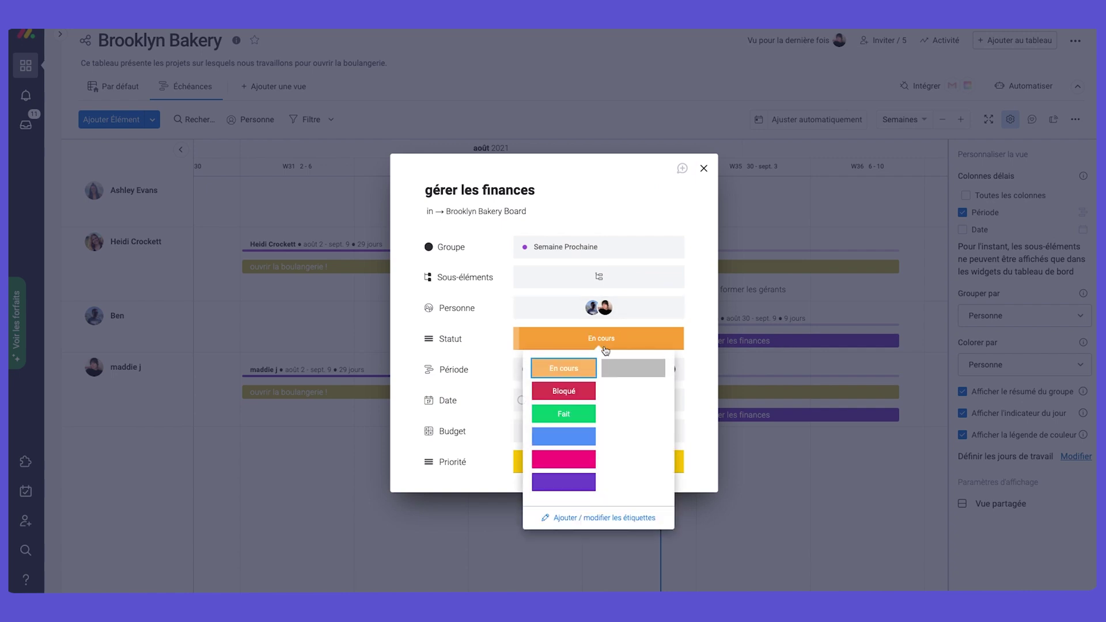
left_click(564, 390)
left_click(703, 168)
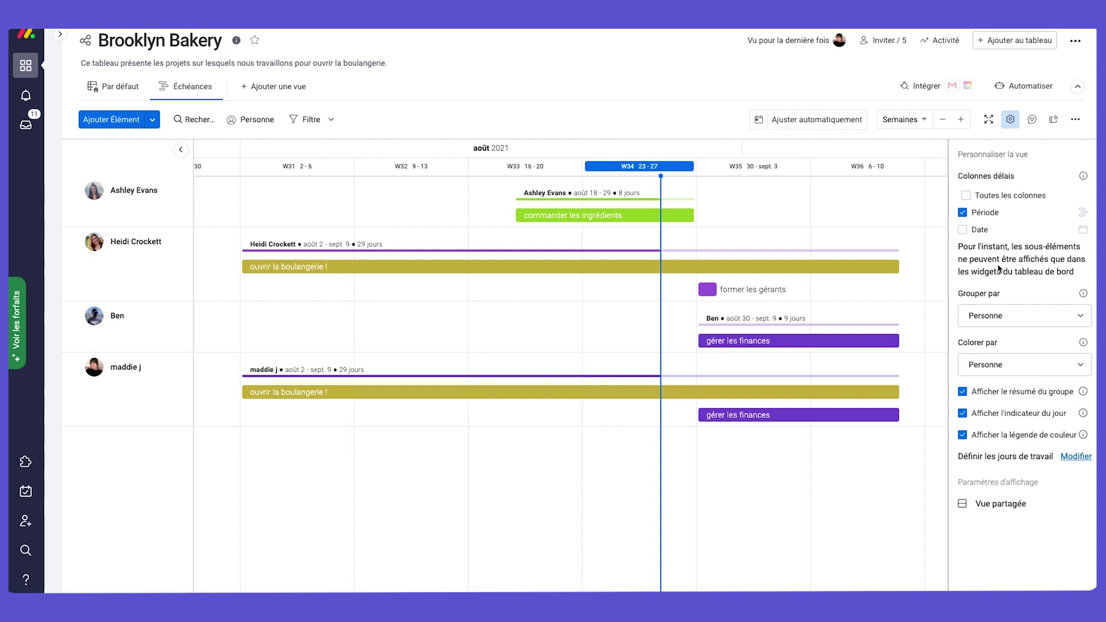
Group the Échéances timeline by board group into Cette Semaine and Semaine Prochaine.
left_click(995, 367)
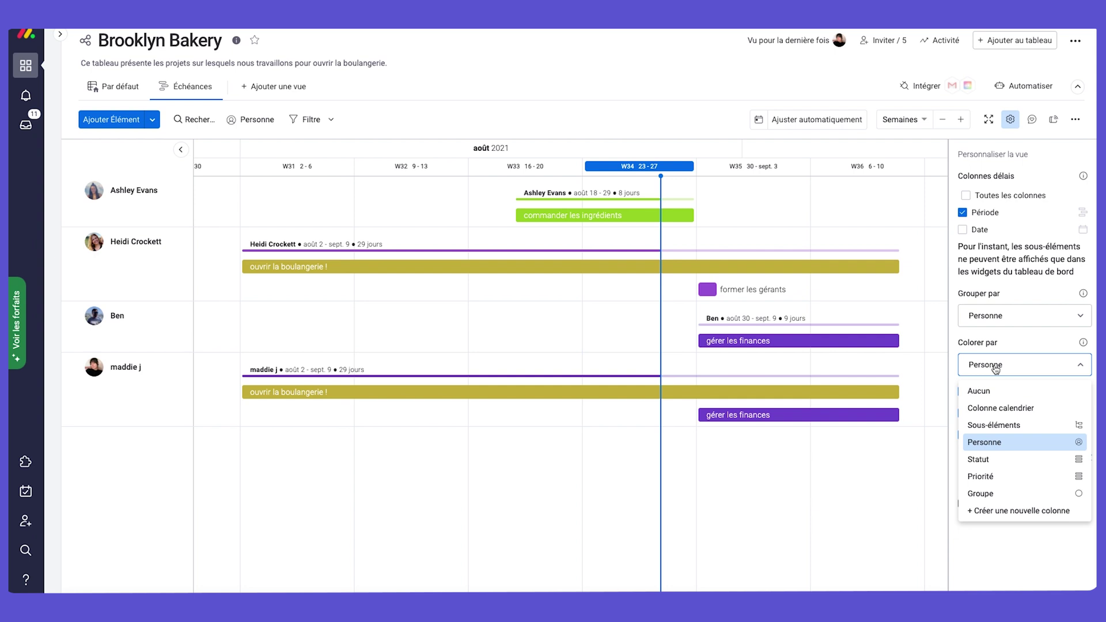
left_click(991, 313)
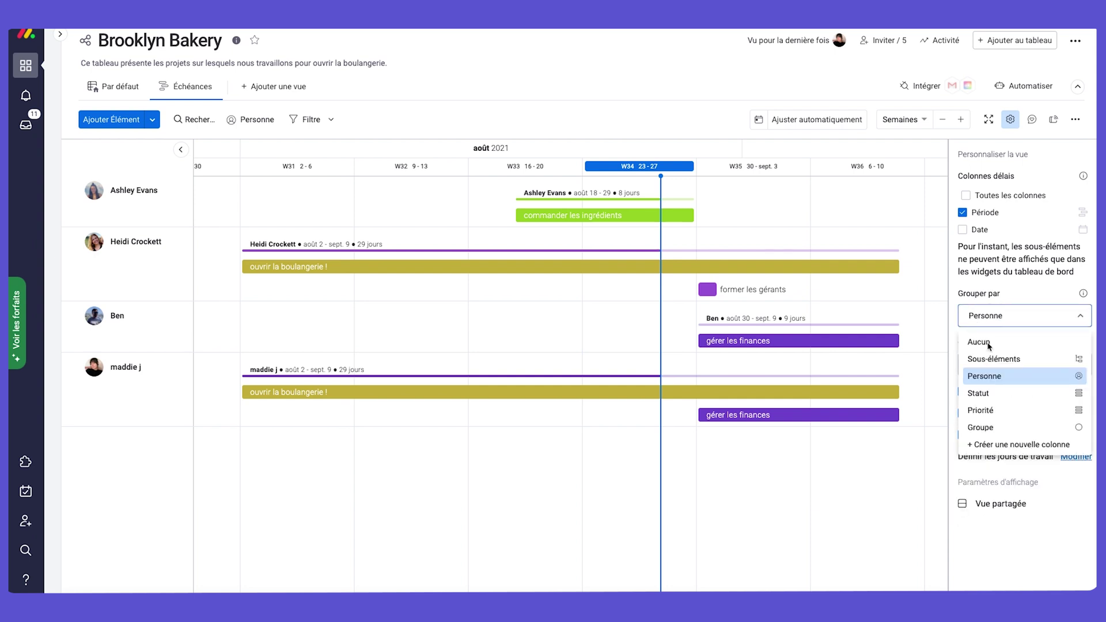
left_click(992, 427)
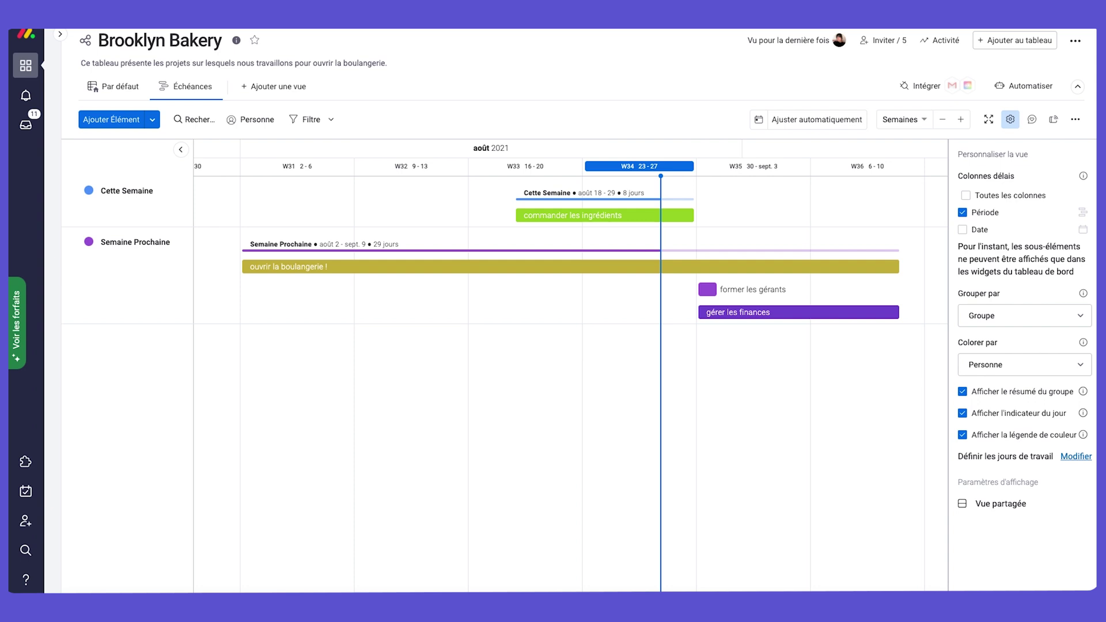
left_click(270, 87)
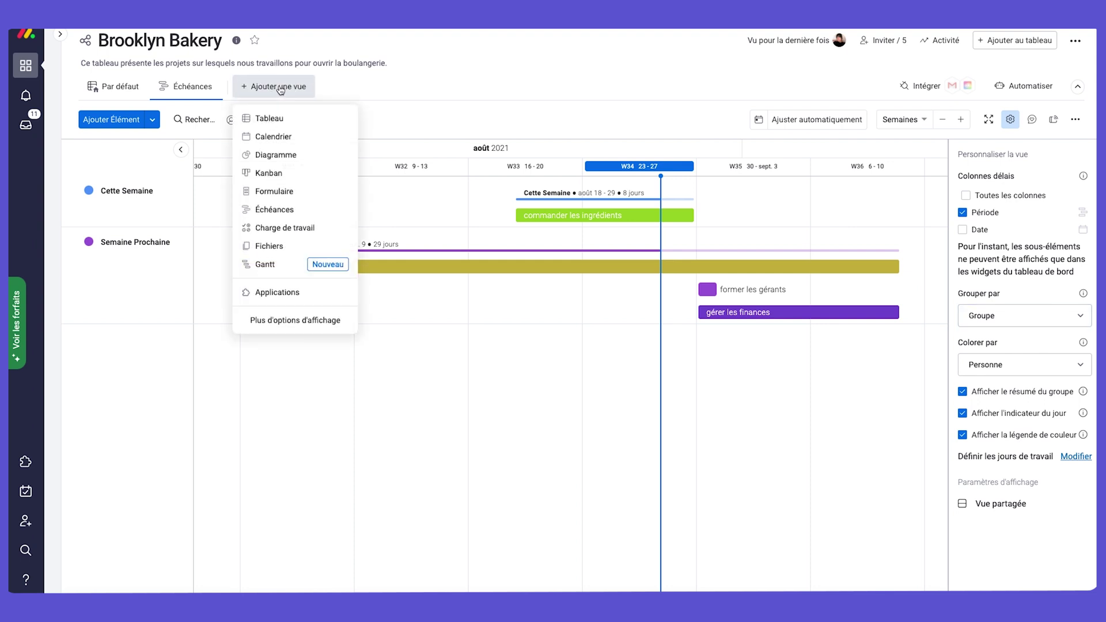
Add a Diagramme view plotting each task's Budget by Name, with item counting turned off.
left_click(286, 154)
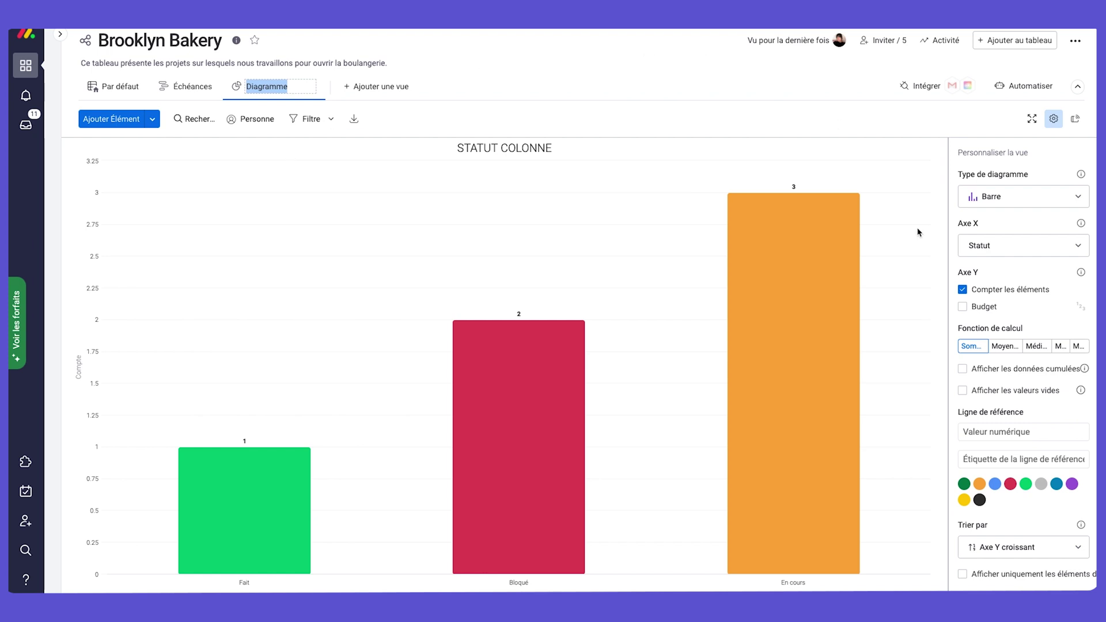
left_click(1013, 248)
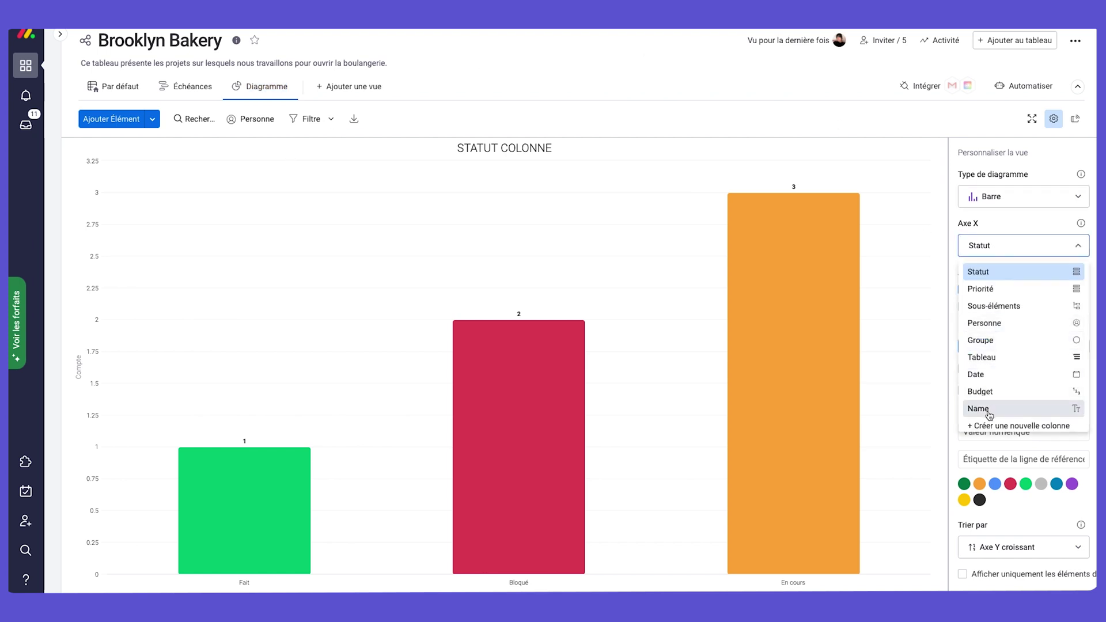
left_click(988, 409)
left_click(963, 306)
left_click(963, 290)
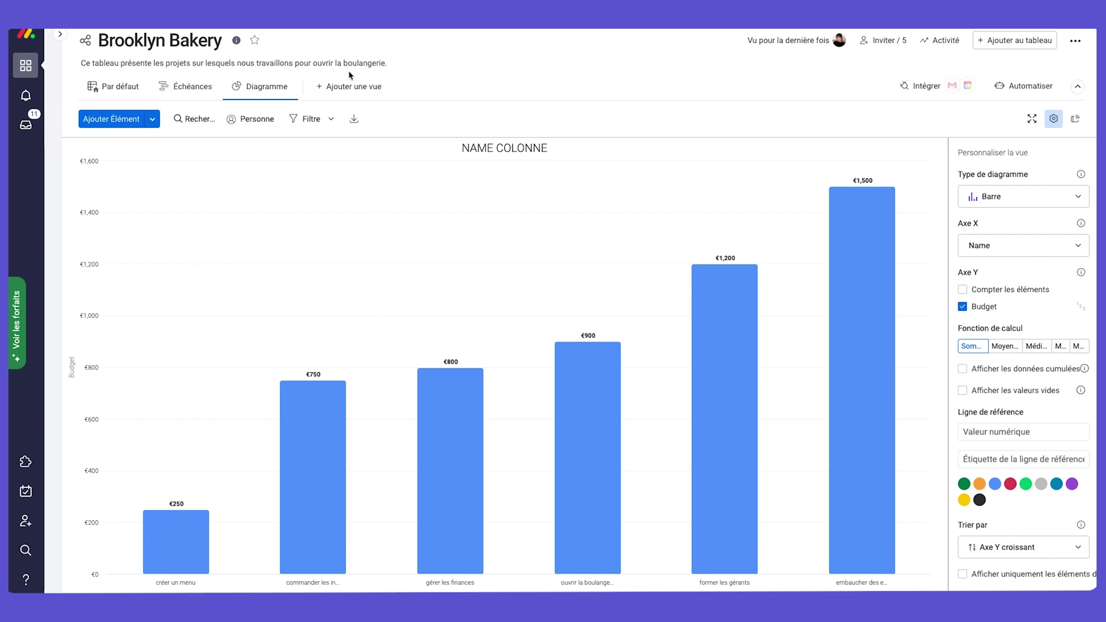
Dismiss the add-view list and return to the Par défaut table view.
left_click(365, 89)
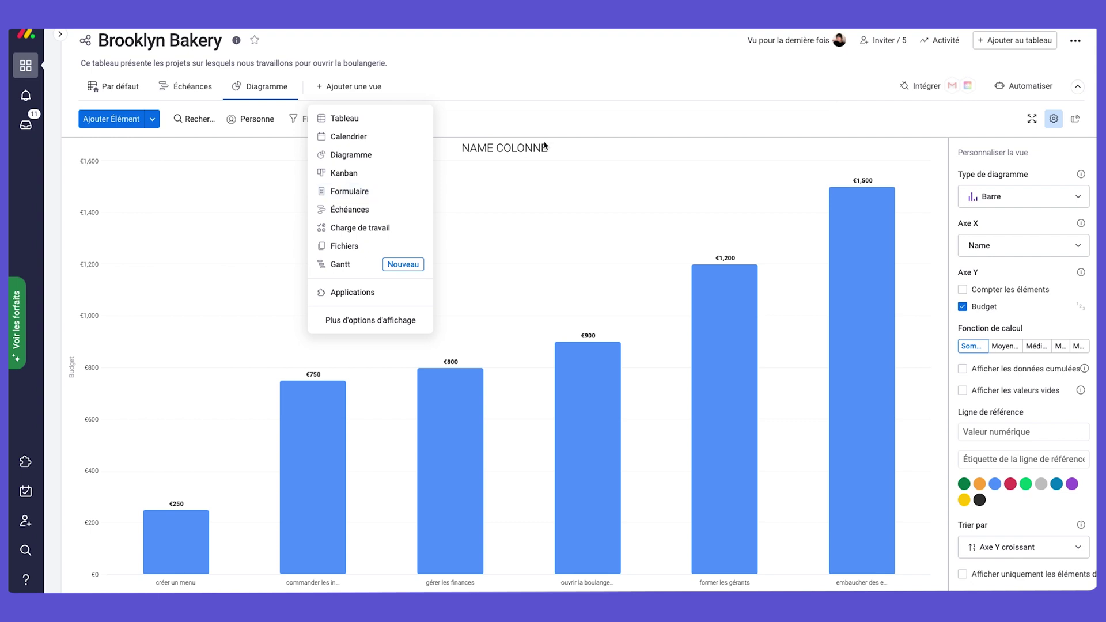
left_click(120, 91)
left_click(119, 91)
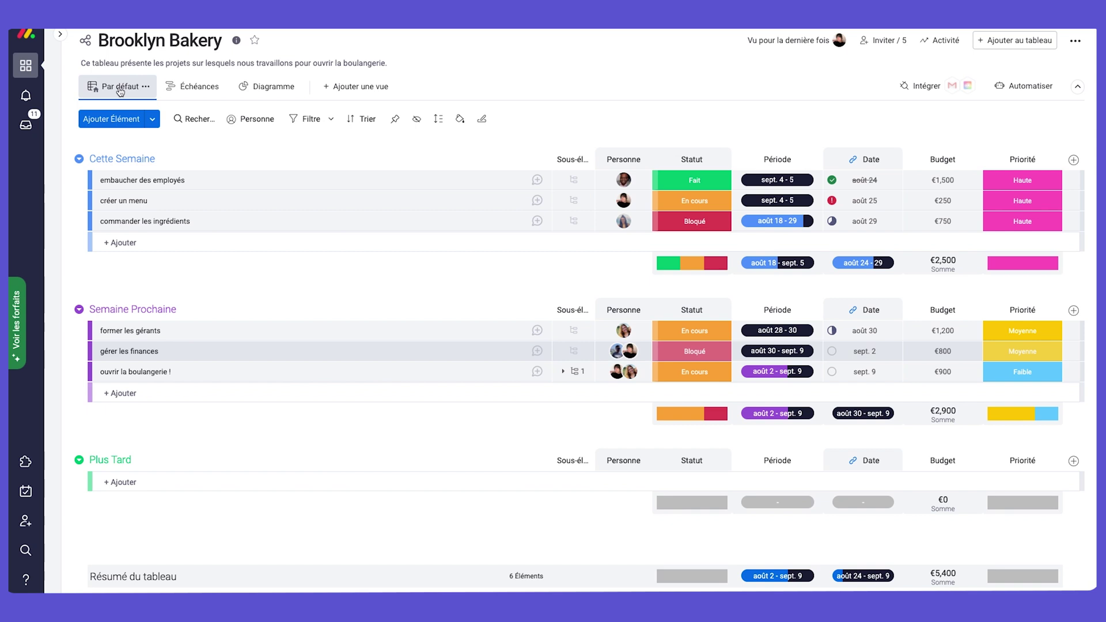
Drag embaucher des employés into Semaine Prochaine, then move it and former les gérants to Cette Semaine.
left_click(273, 185)
left_click_drag(275, 188, 251, 322)
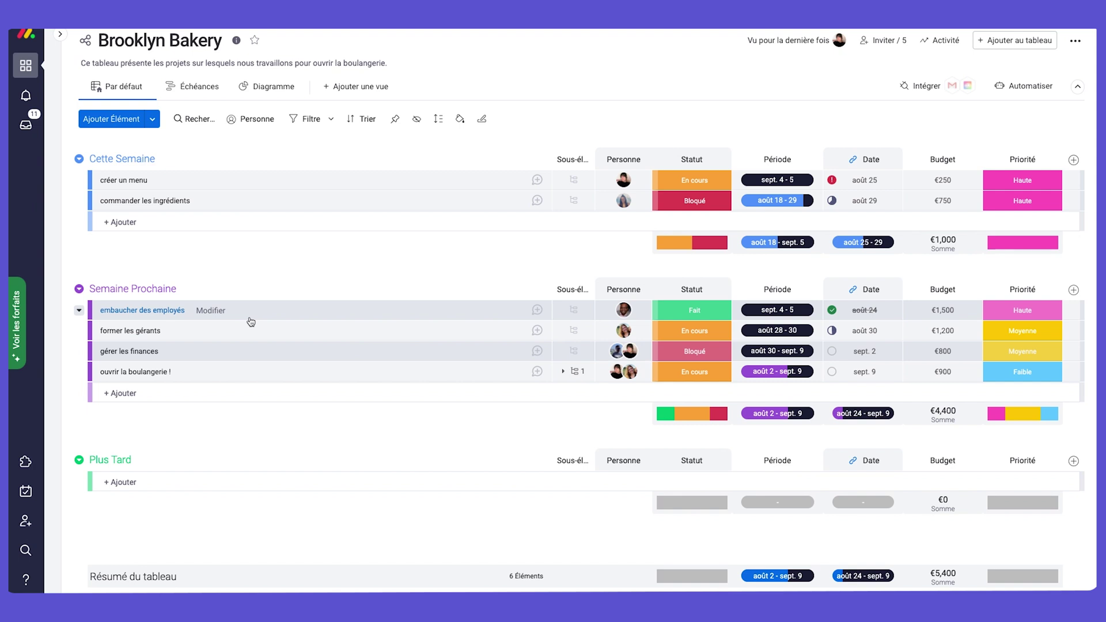
left_click(97, 310)
left_click(98, 332)
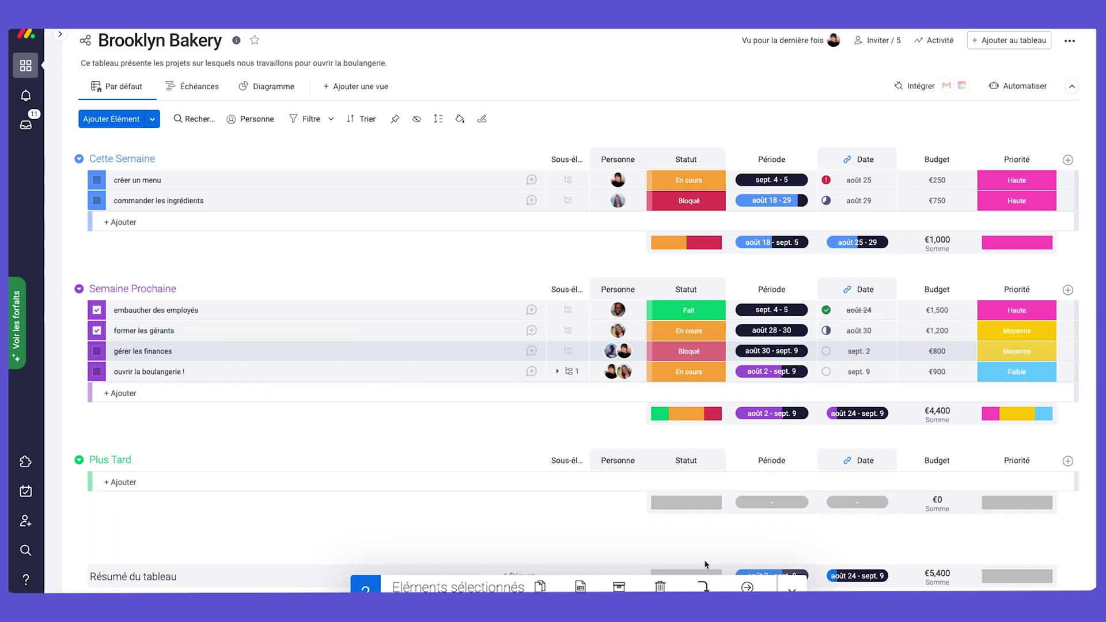
left_click(747, 587)
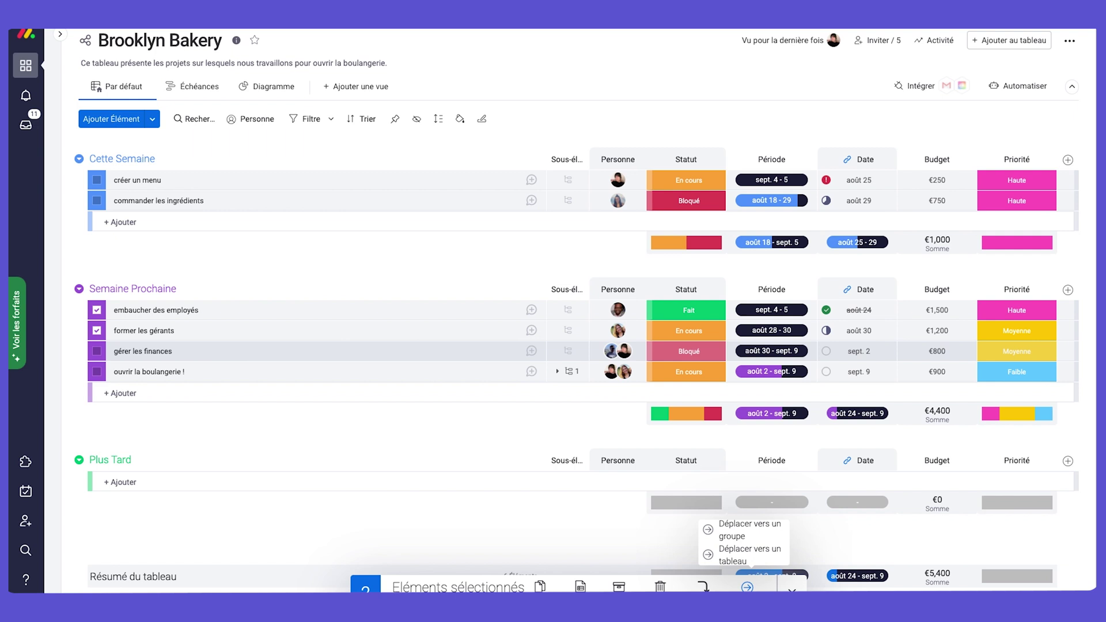
left_click(752, 533)
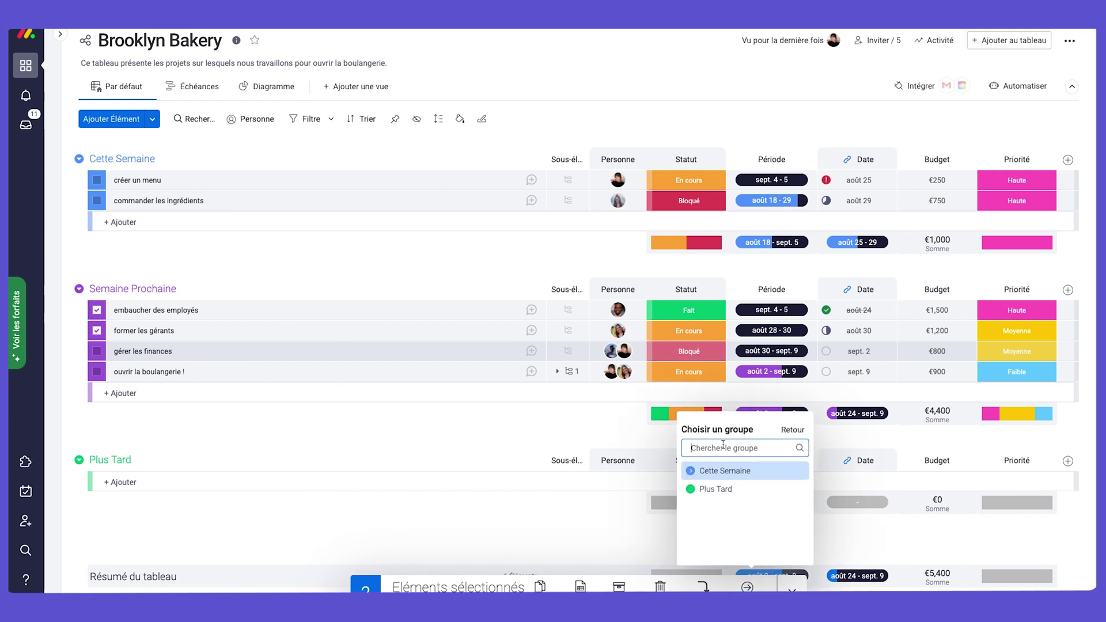
left_click(727, 472)
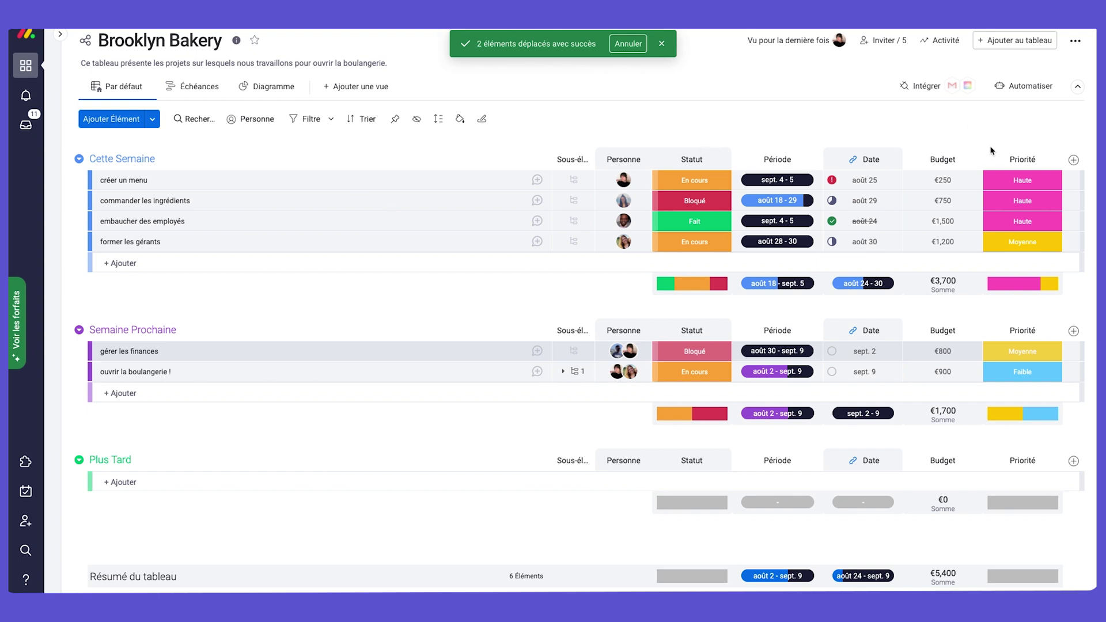
Drag the Priorité column next to Statut and dismiss the items-moved notification.
left_click_drag(992, 156, 730, 157)
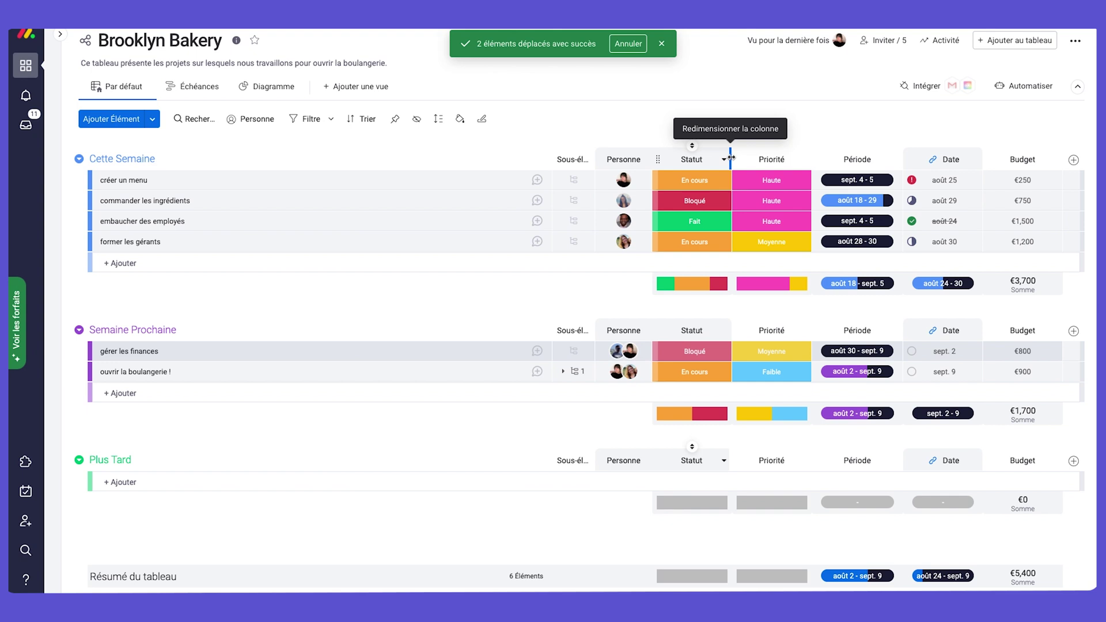
left_click(662, 43)
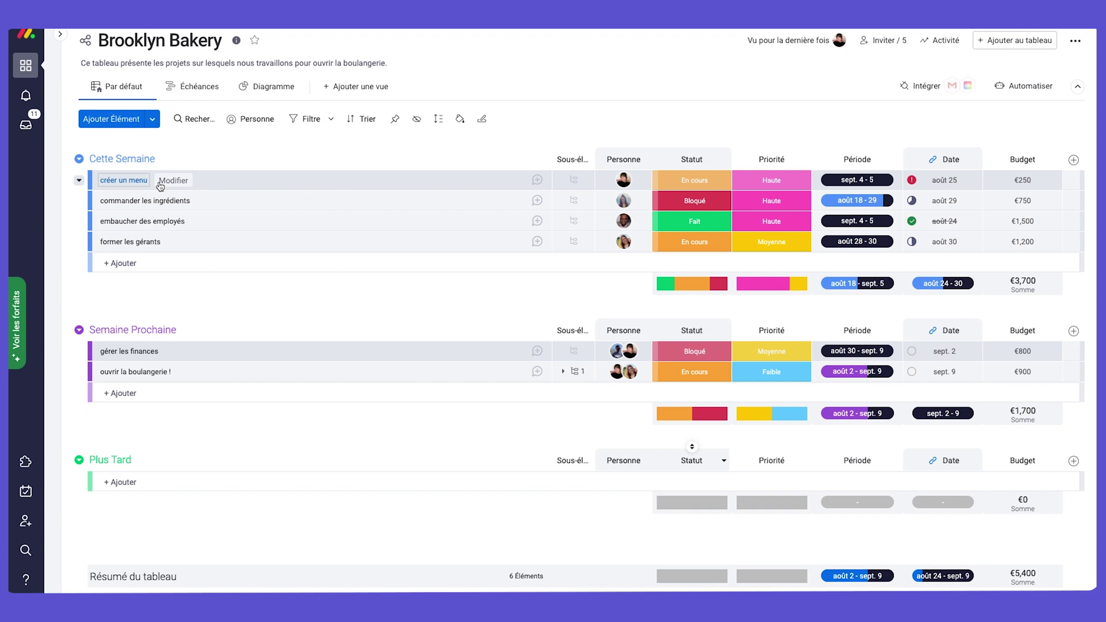
left_click(98, 182)
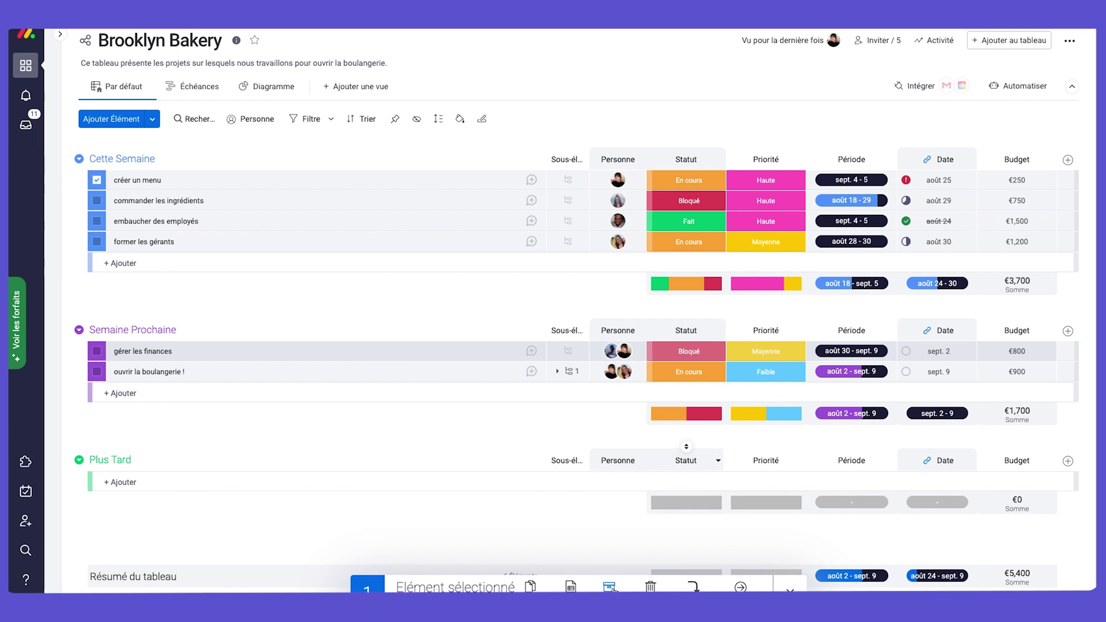
left_click(609, 587)
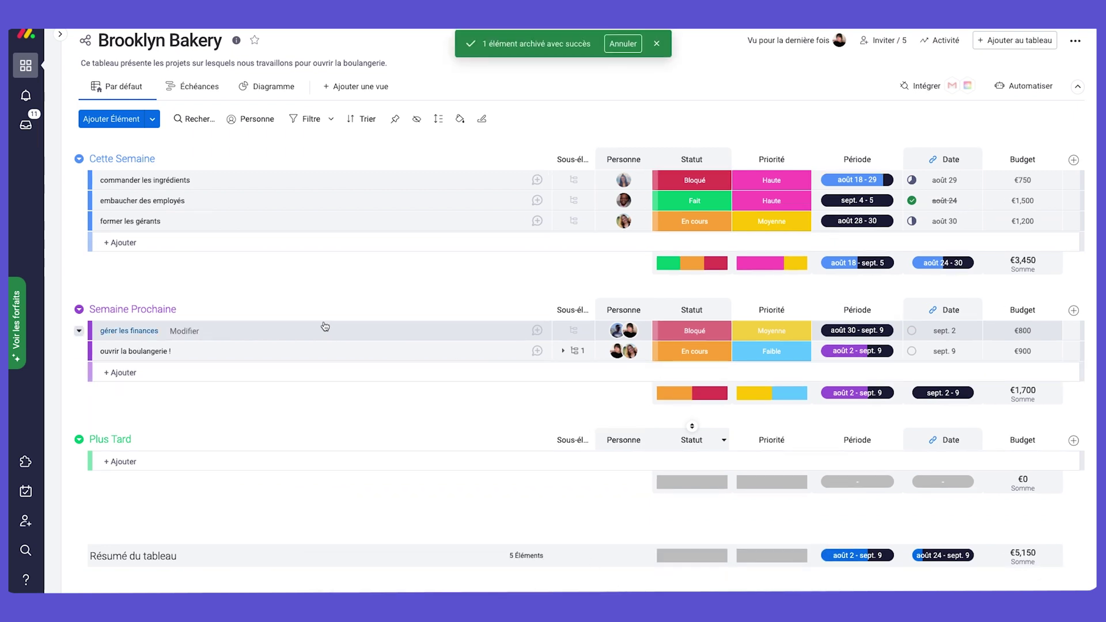
left_click(81, 160)
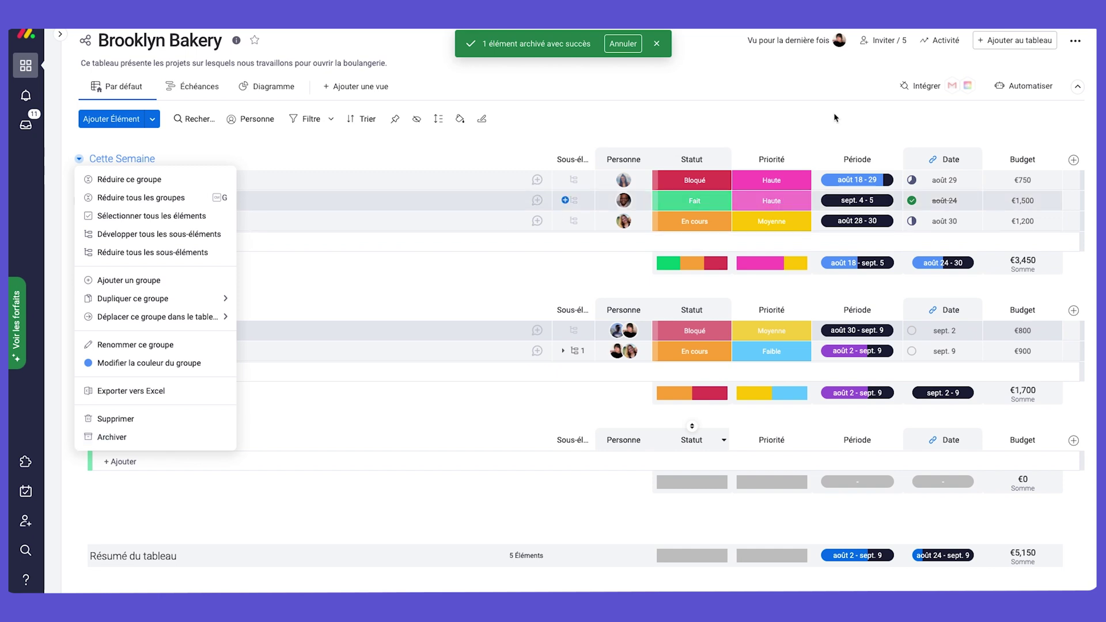
left_click(1075, 40)
mouse_move(1018, 196)
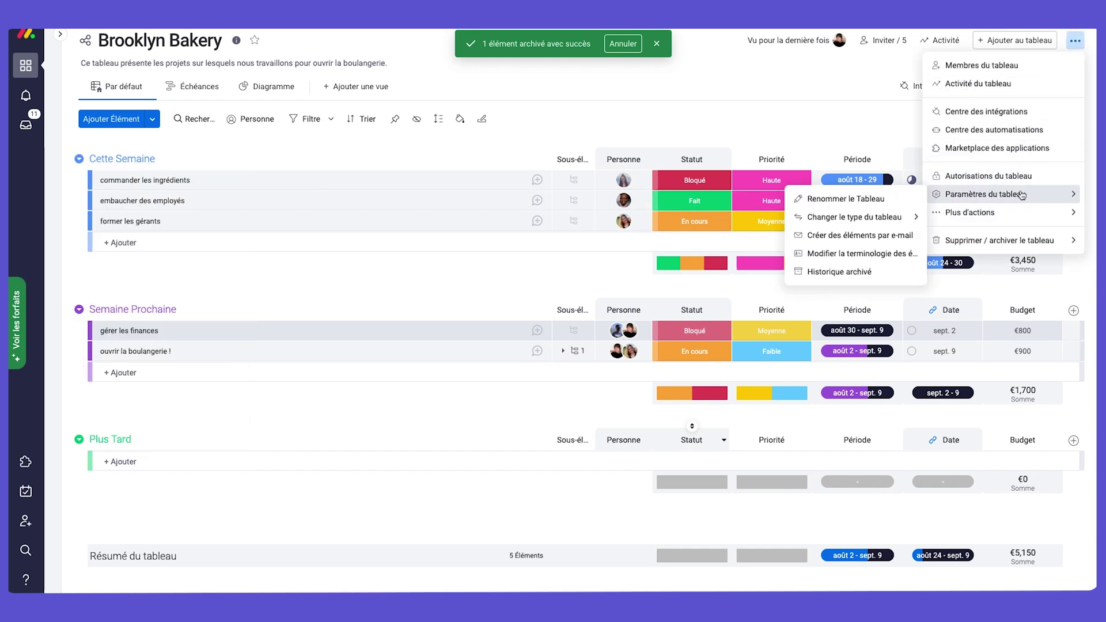
left_click(868, 273)
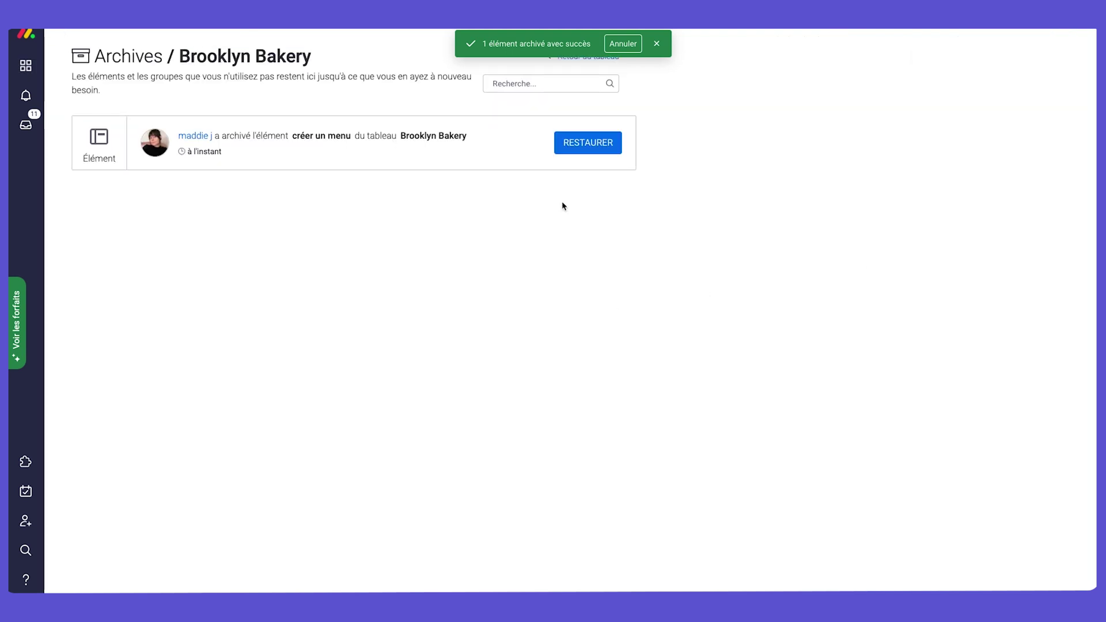
left_click(568, 149)
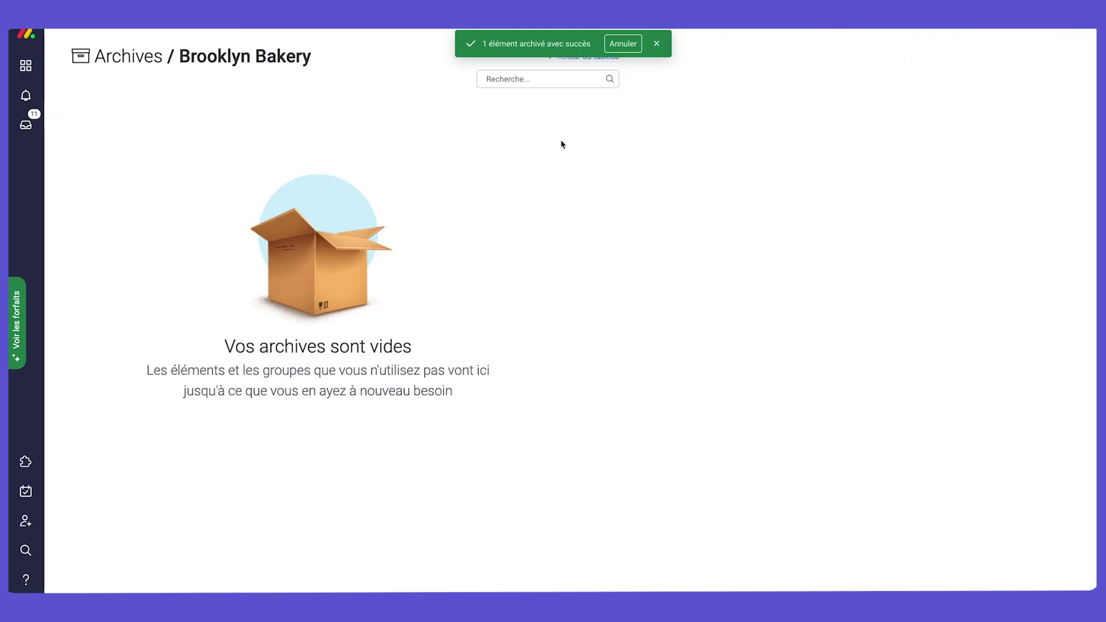
left_click(657, 43)
left_click(602, 56)
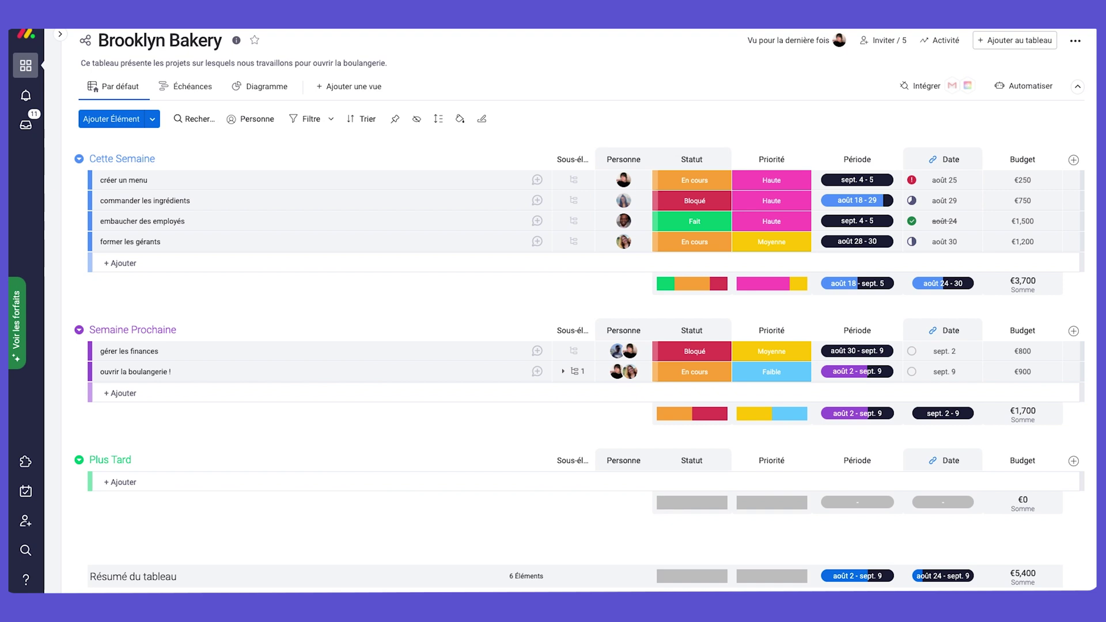
Open the sidebar and switch to the Brooklyn Bakery workspace.
left_click(60, 34)
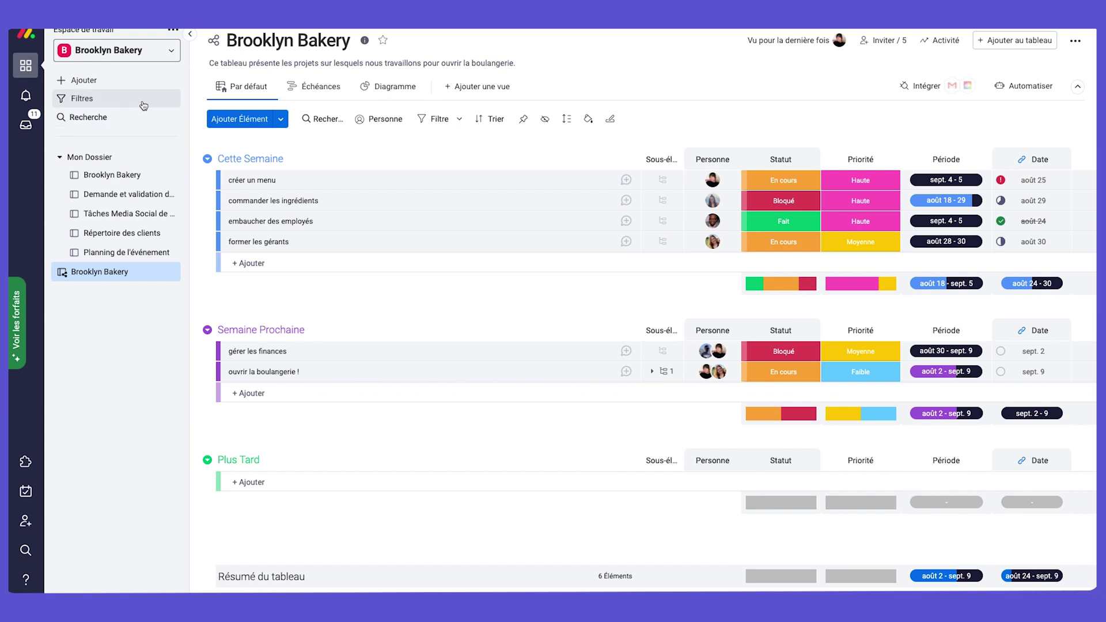
left_click(130, 50)
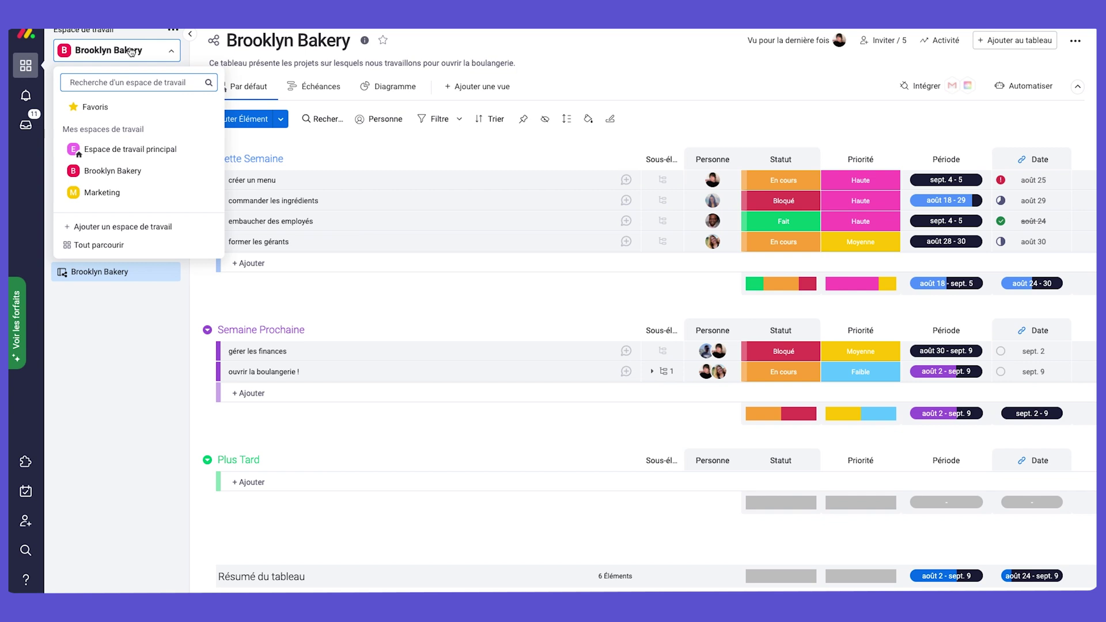
left_click(113, 170)
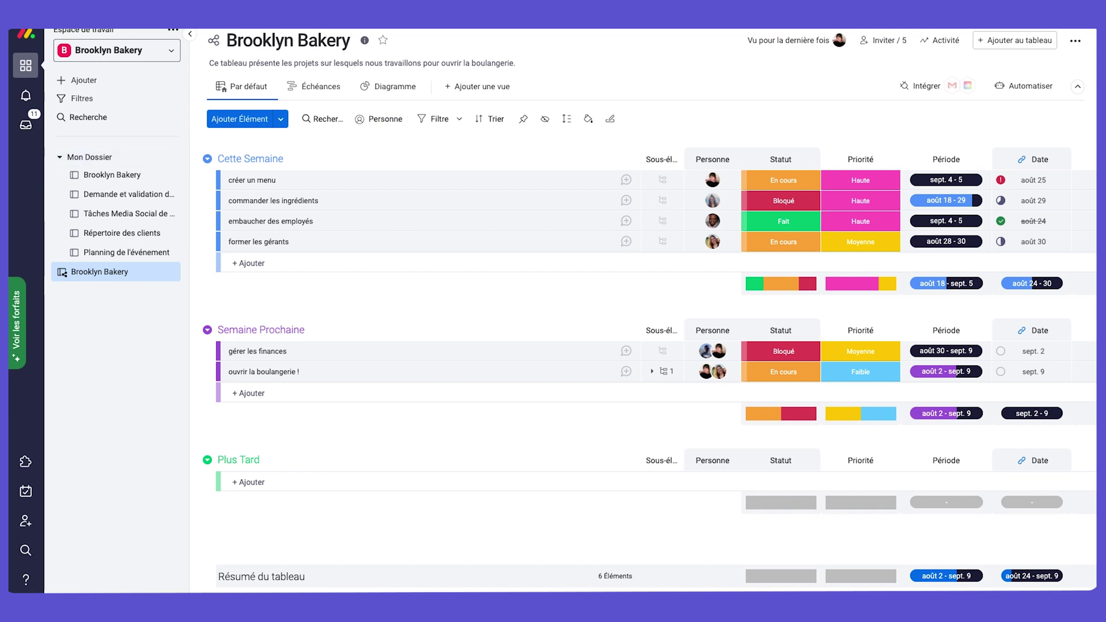
Browse the Mon Dossier boards, collapse and re-expand the folder, then reopen Brooklyn Bakery.
left_click(105, 176)
left_click(111, 196)
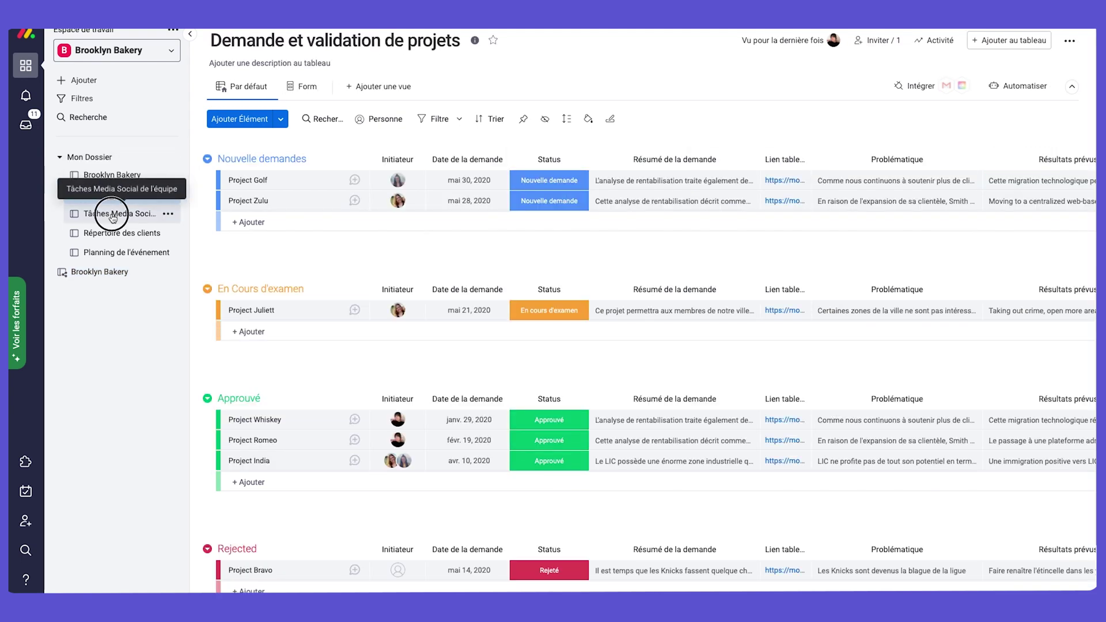
left_click(111, 213)
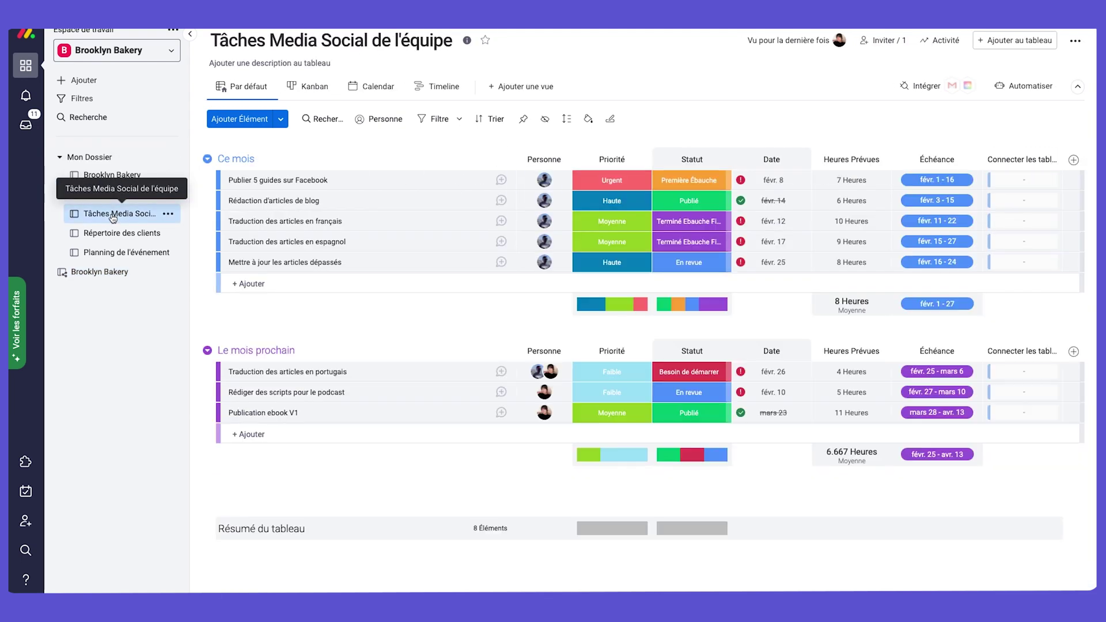
left_click(61, 157)
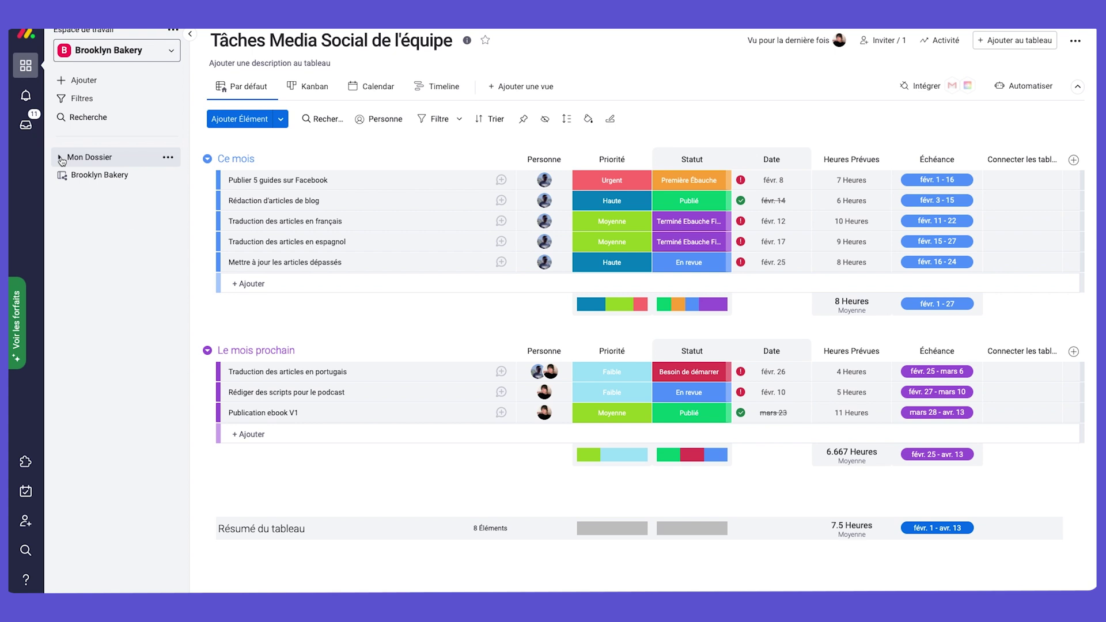
left_click(61, 157)
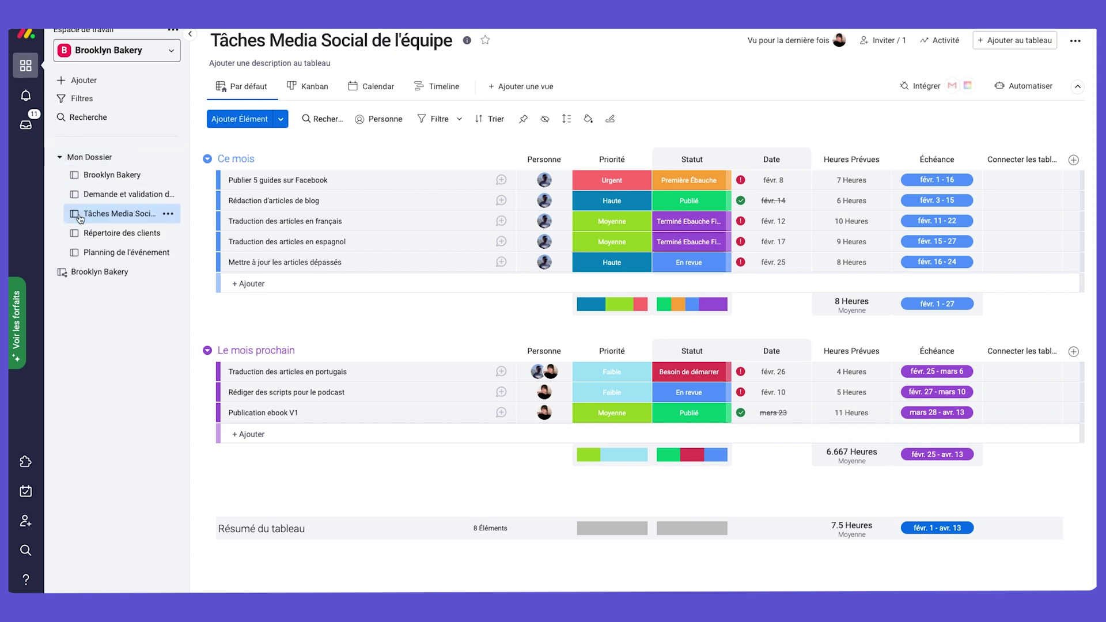
left_click(94, 274)
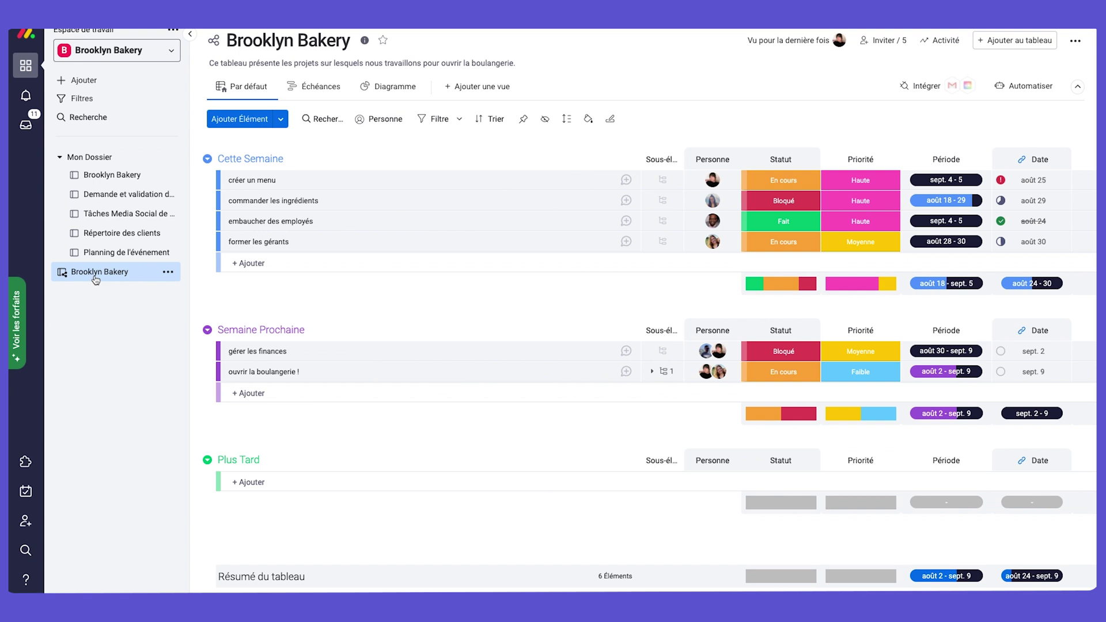
Star the Brooklyn Bakery board, show the Favoris list, and open the board from it.
left_click(383, 42)
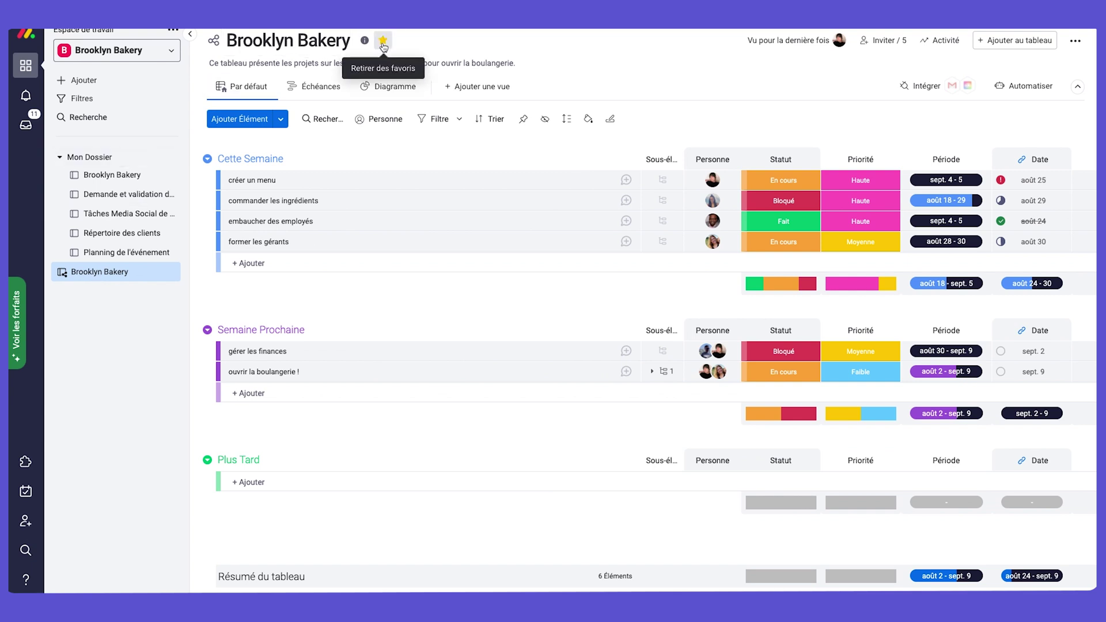
left_click(119, 50)
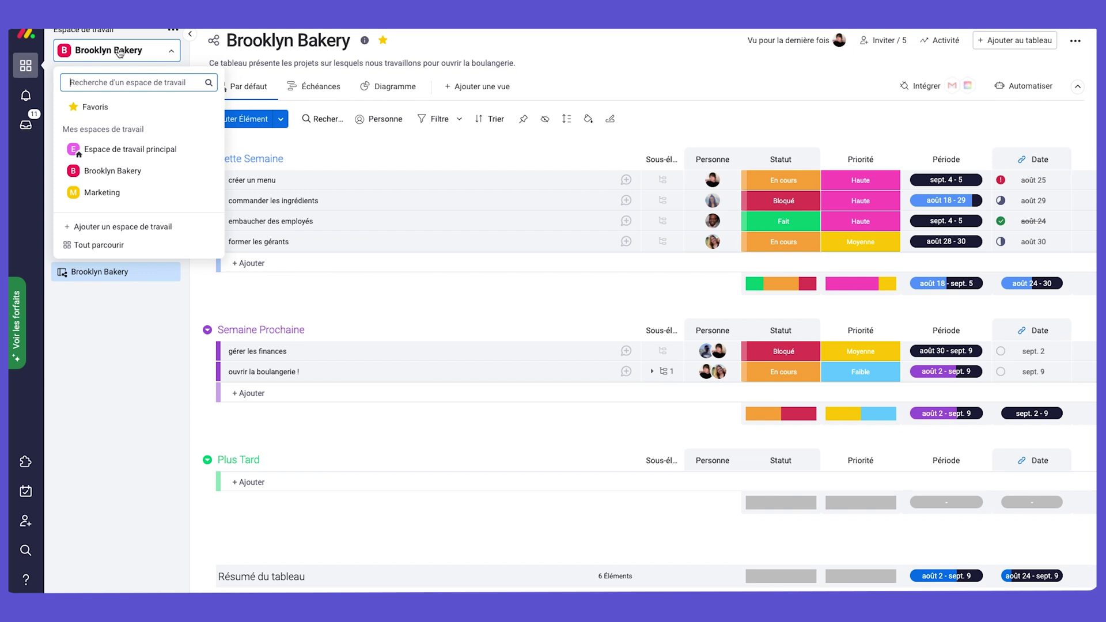
left_click(134, 108)
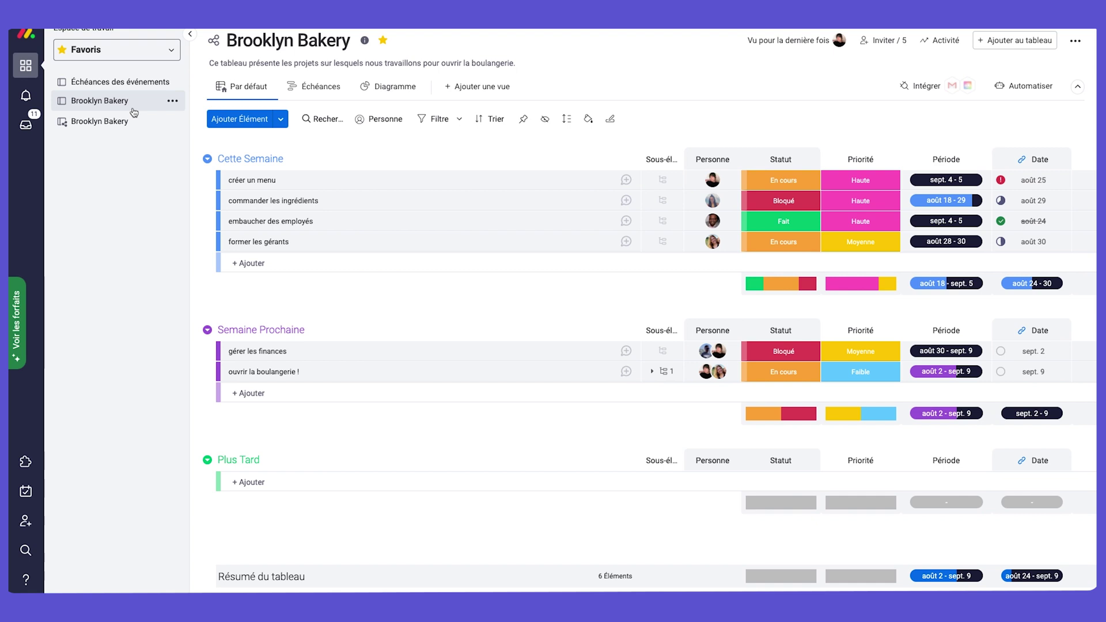
left_click(127, 121)
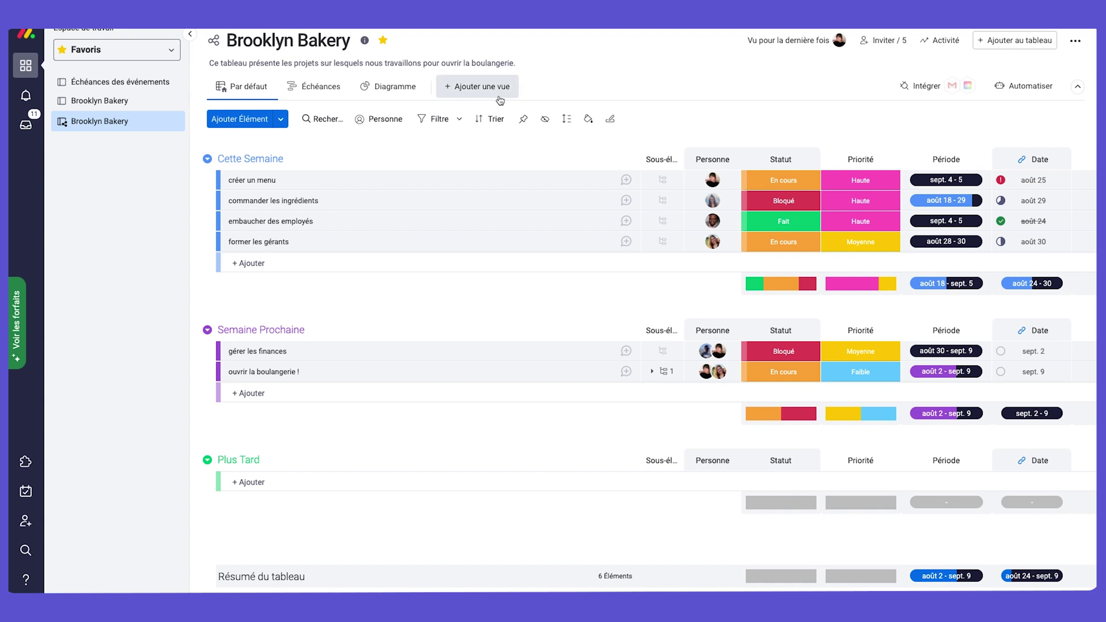
Check the board's members, then invite a new member to the account by e-mail.
left_click(882, 42)
left_click(626, 242)
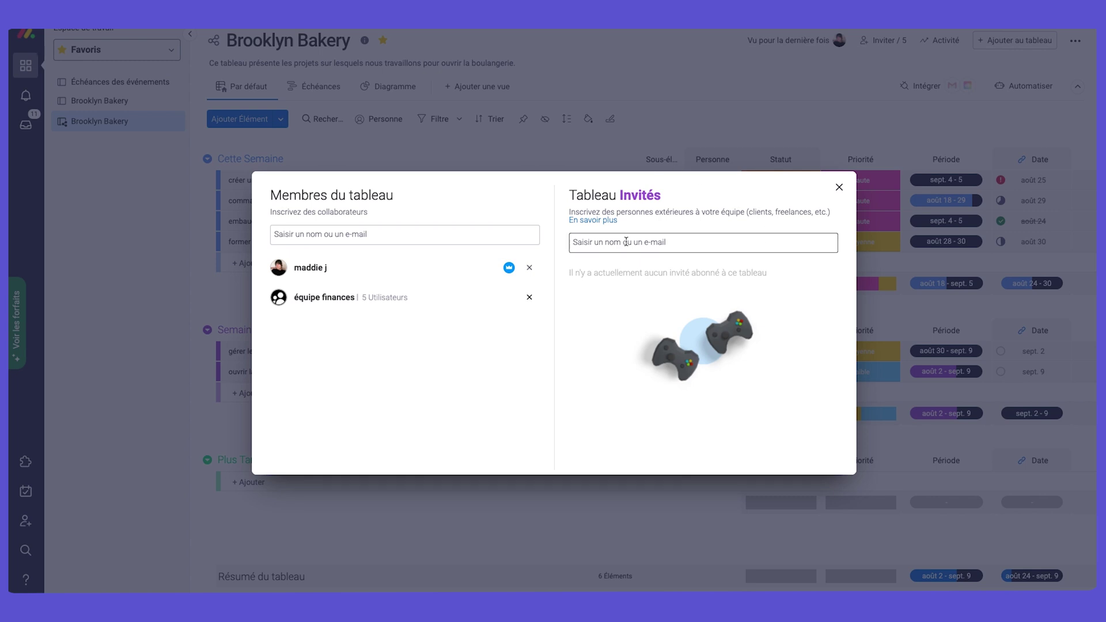
left_click(836, 186)
left_click(27, 521)
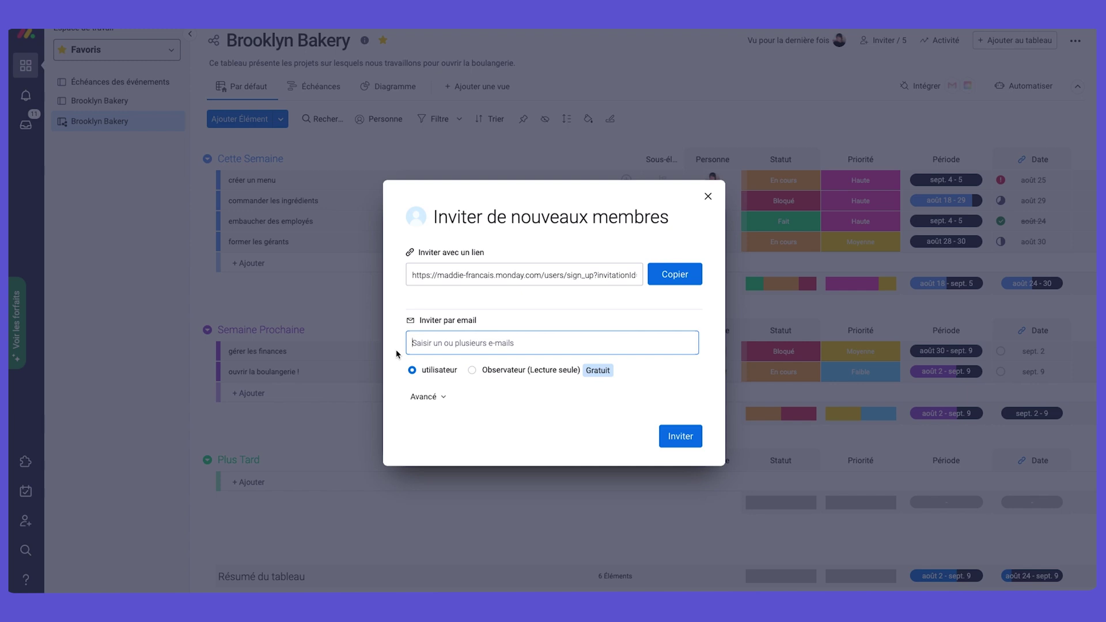
left_click(683, 437)
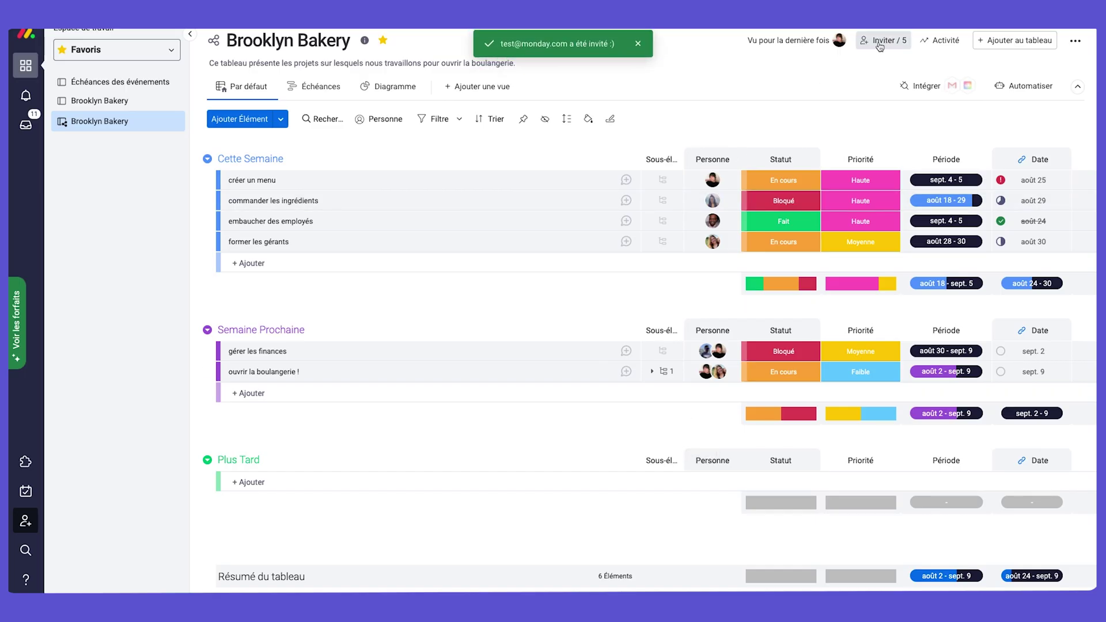
Invite a guest e-mail to the board from the members window, then close it.
left_click(882, 41)
left_click(619, 242)
type("test@test.com")
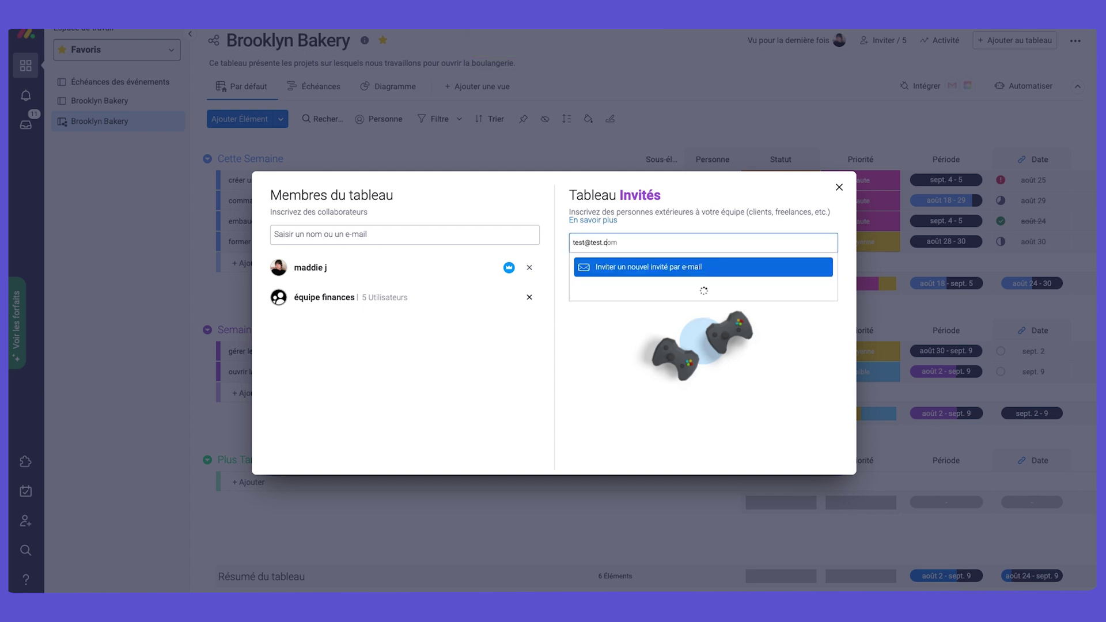
key("Return")
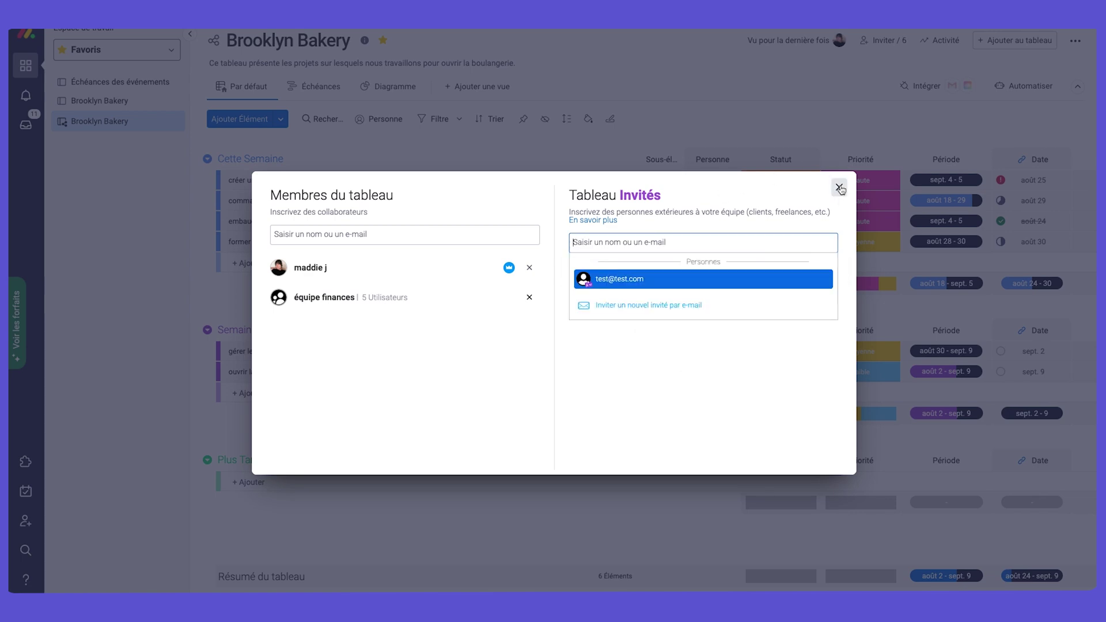
left_click(840, 187)
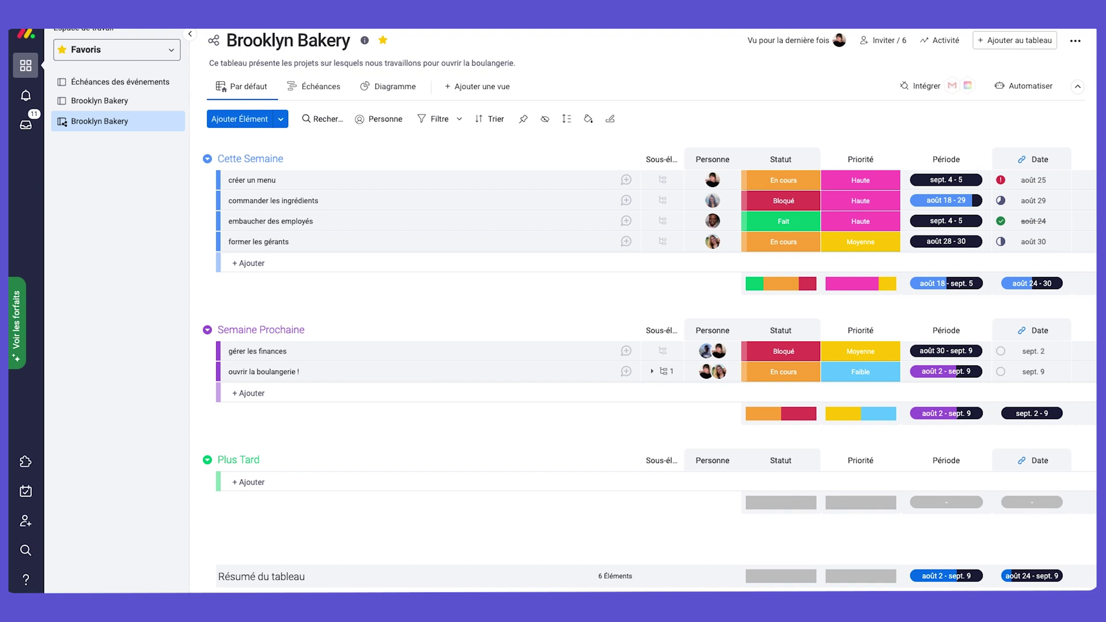
Post an update on commander les ingrédients asking a mentioned teammate to download the summer menu.
left_click(190, 34)
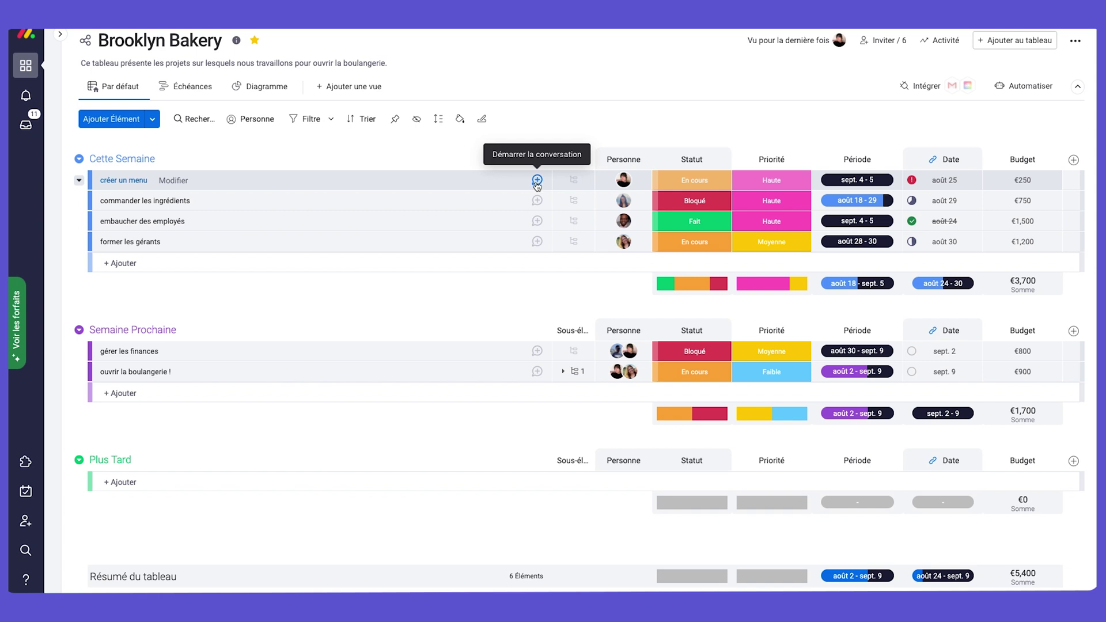
left_click(537, 201)
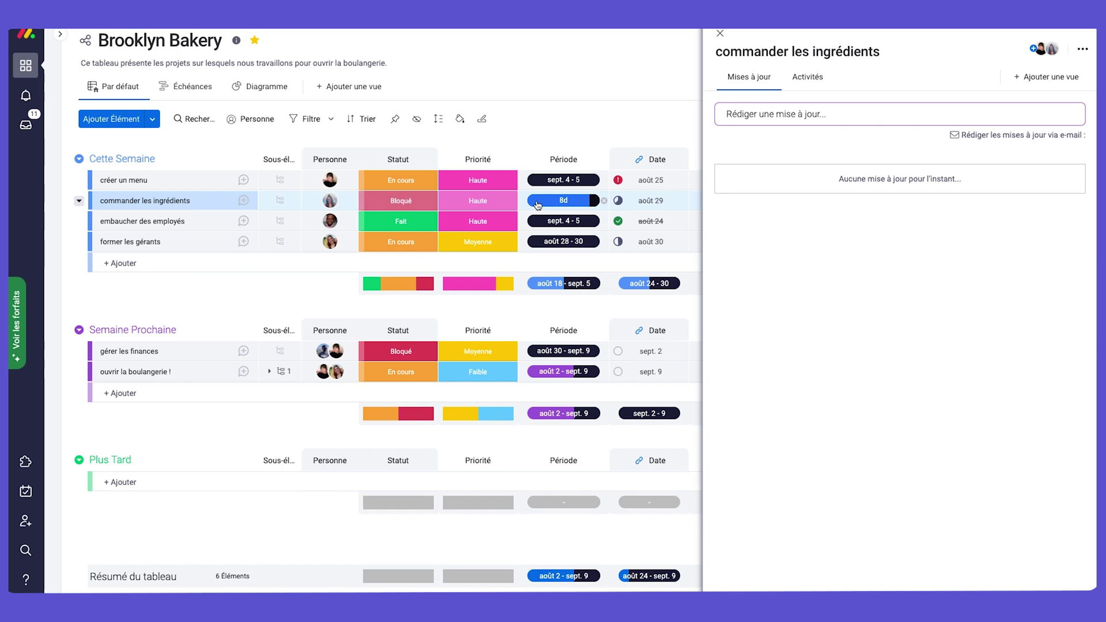
left_click(813, 118)
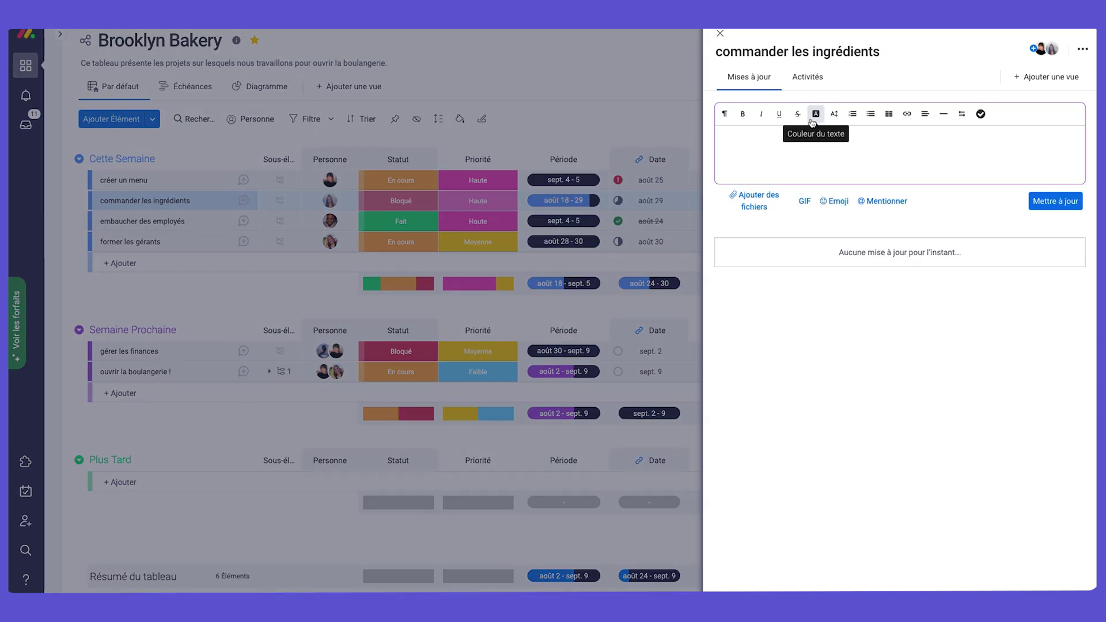
type("@")
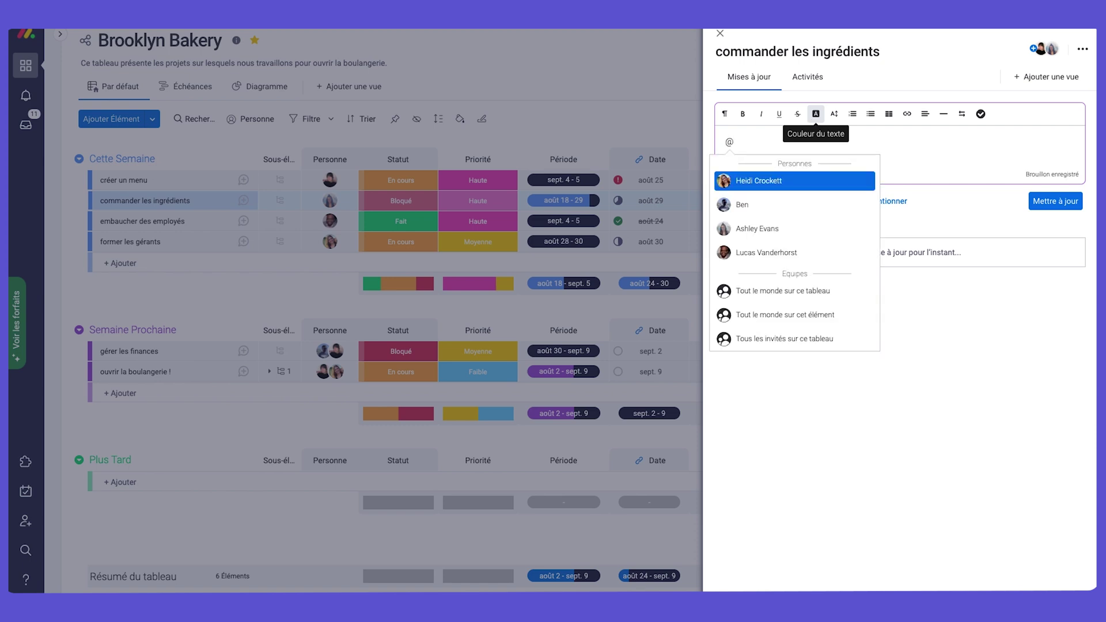
left_click(780, 206)
type("pue")
key("BackSpace")
key("BackSpace")
type("eux-tu")
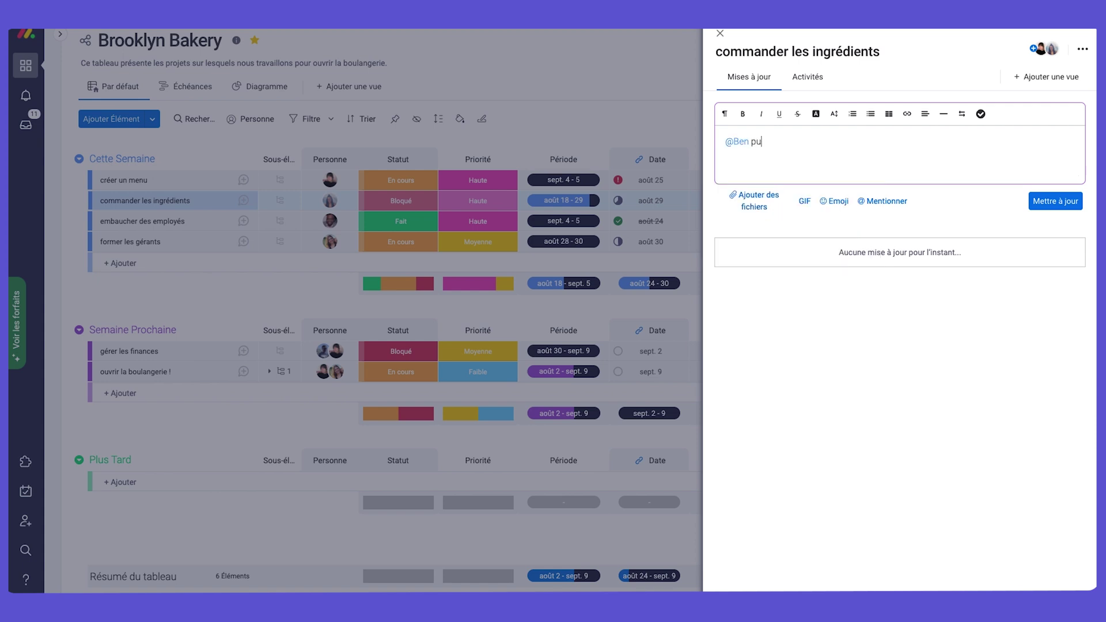
type("élécharger")
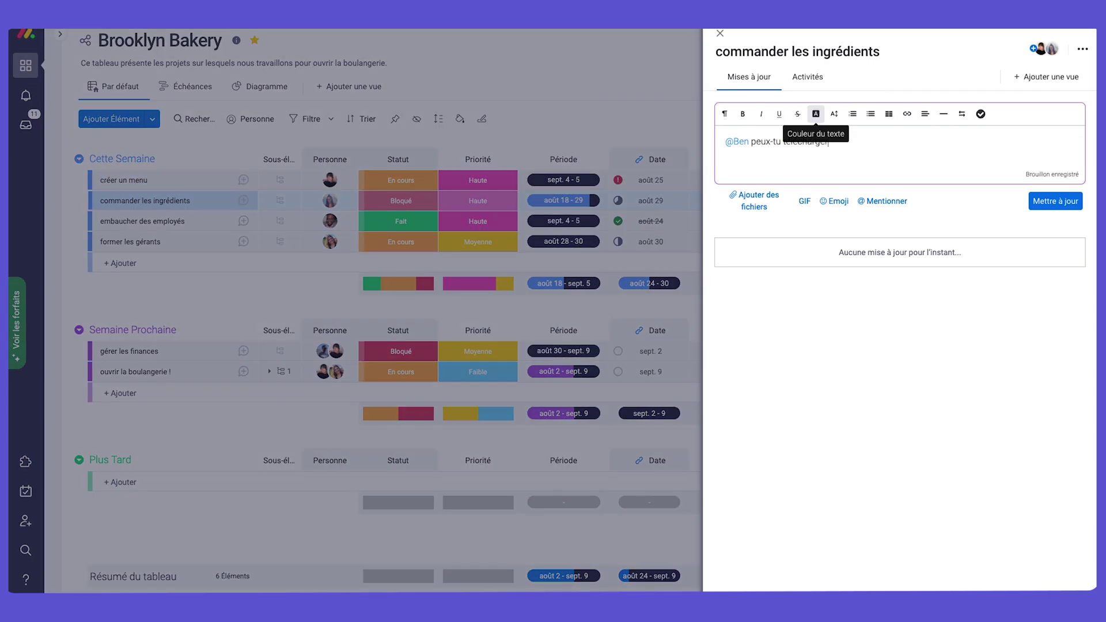
type(" le menu d'été")
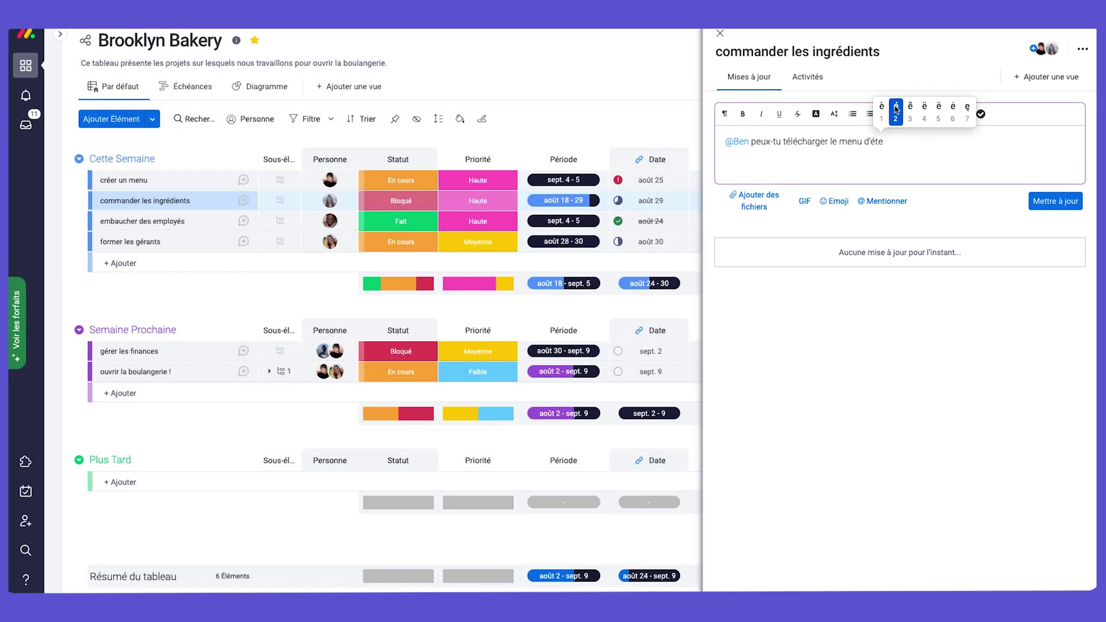
type(" ici stp ?")
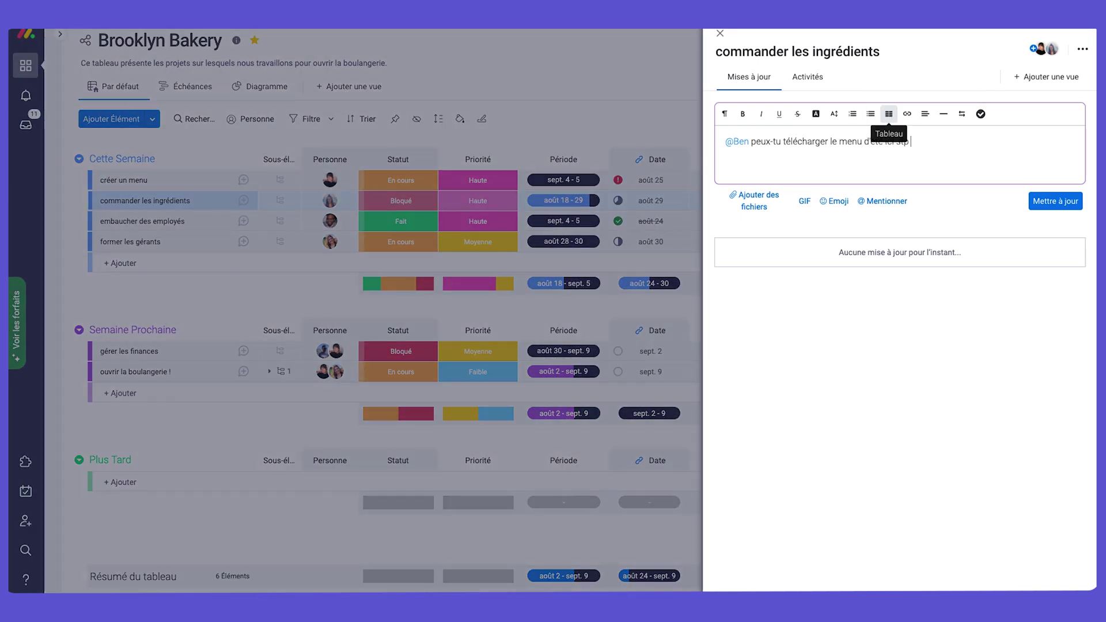
left_click(1056, 201)
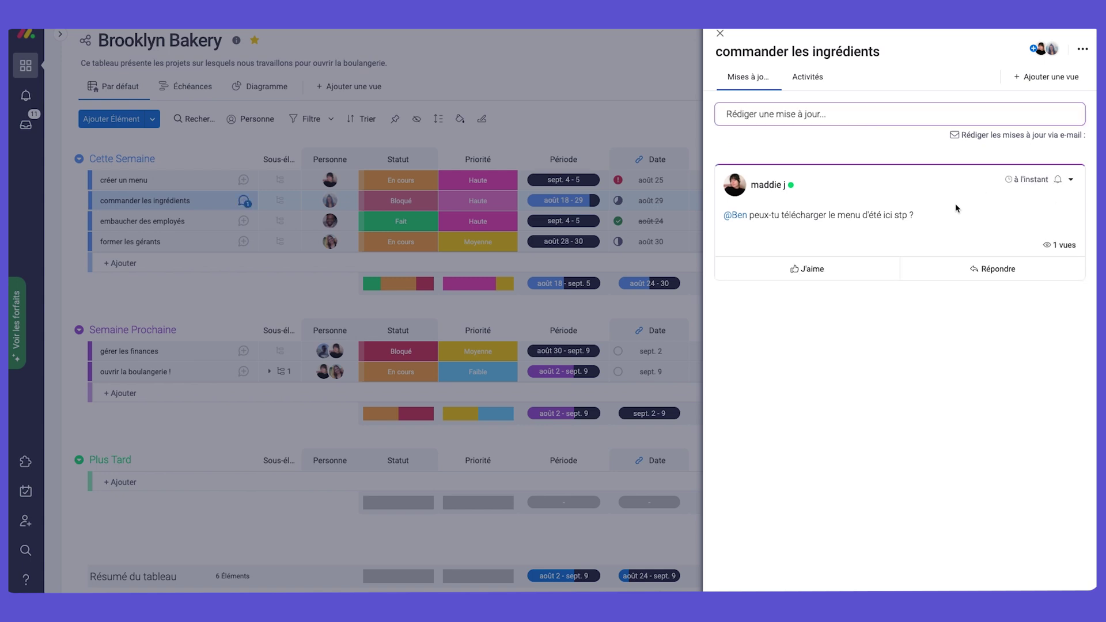
left_click(895, 114)
type("@")
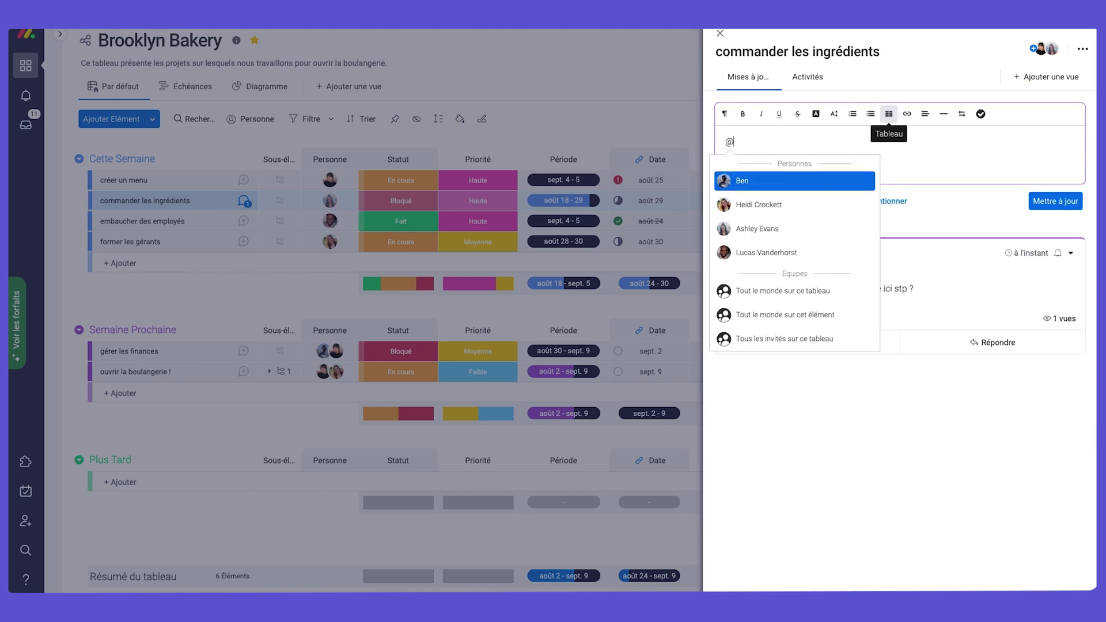
type("equipe")
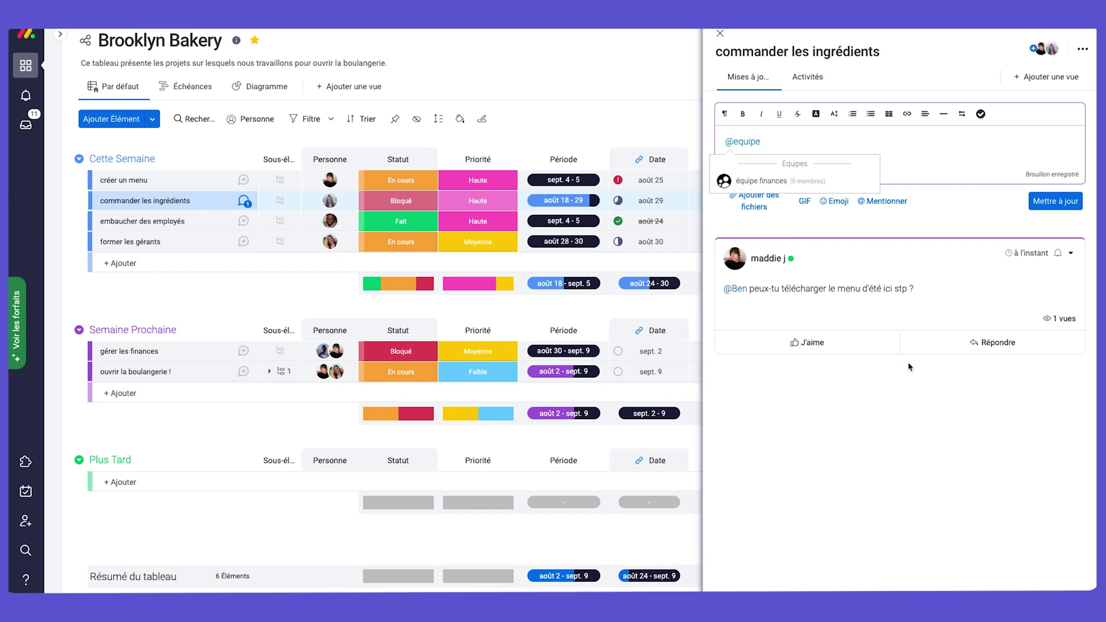
left_click(720, 33)
left_click(26, 96)
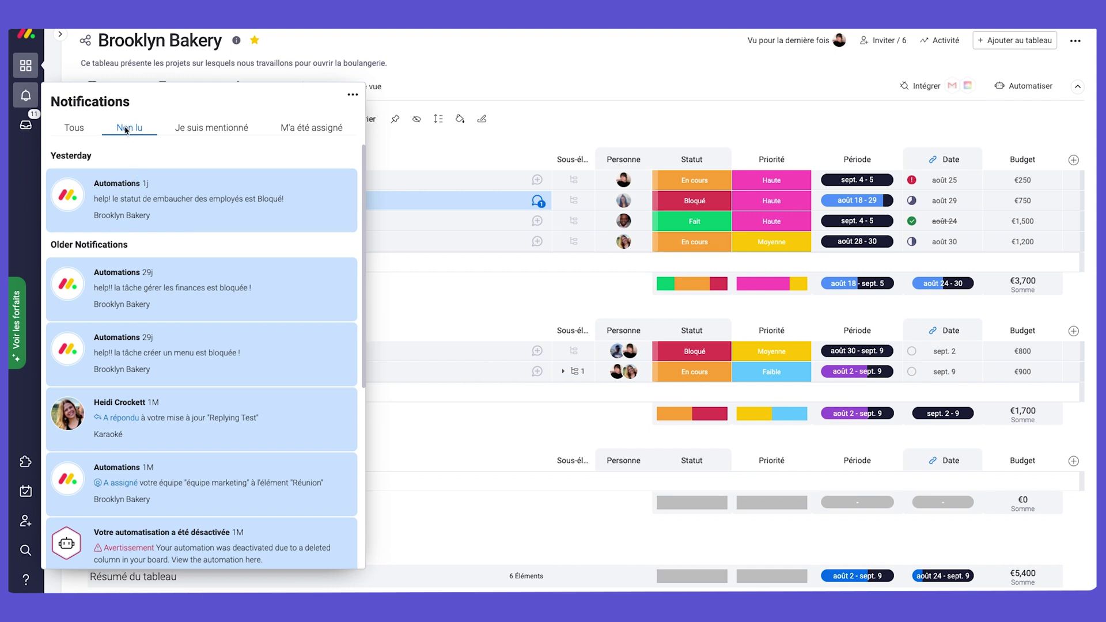
left_click(80, 130)
left_click(129, 128)
left_click(87, 132)
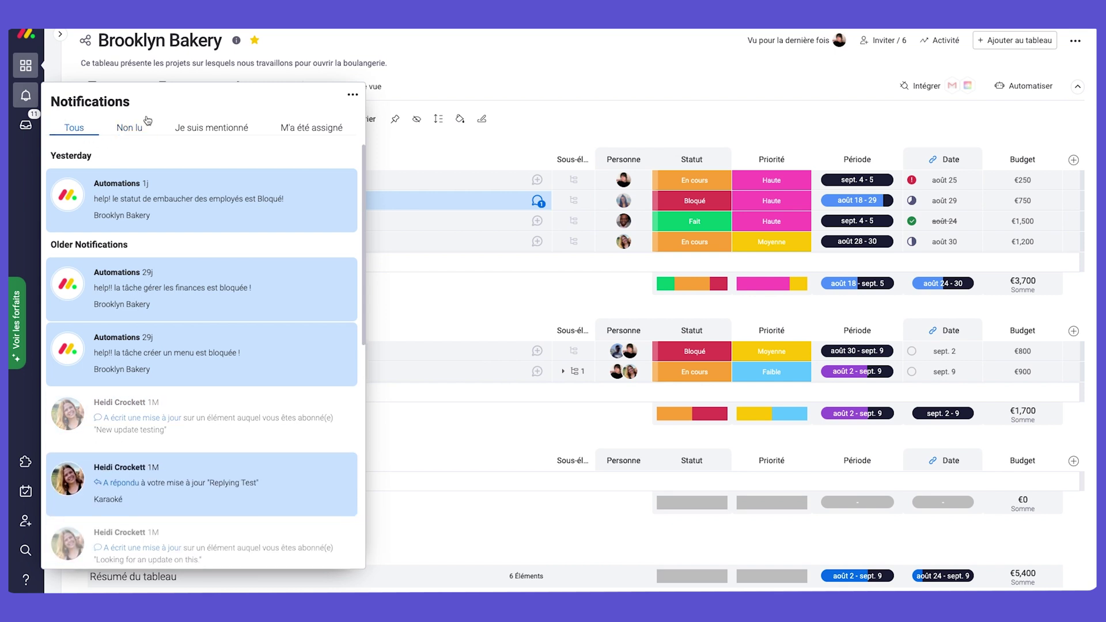
left_click(452, 82)
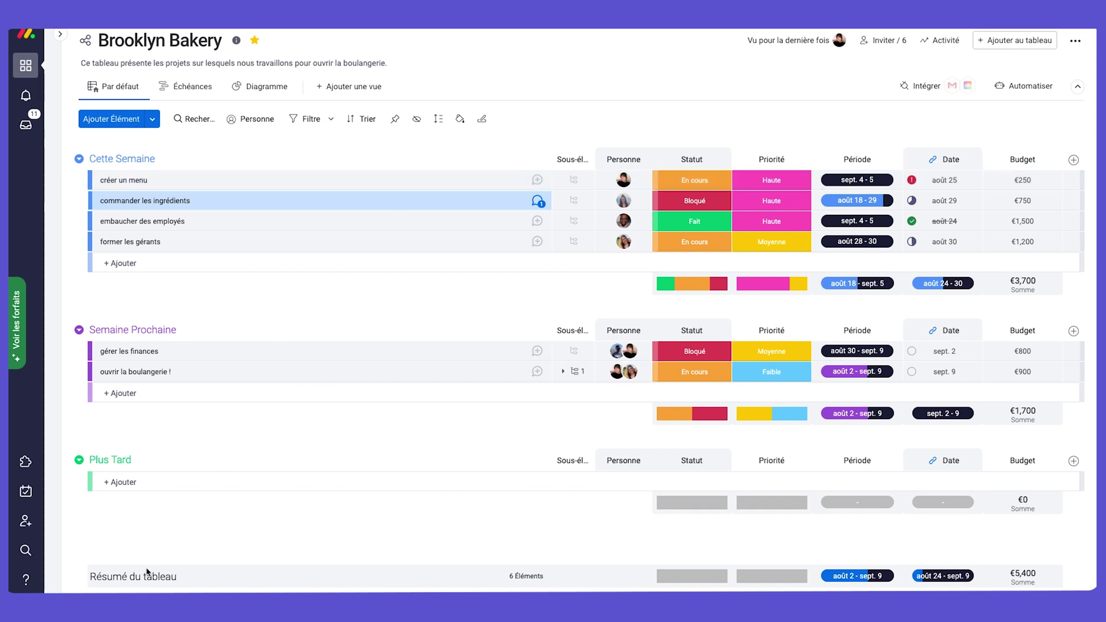
Create a new team from the Équipes page and name it 'équipe pâtisserie'.
left_click(26, 608)
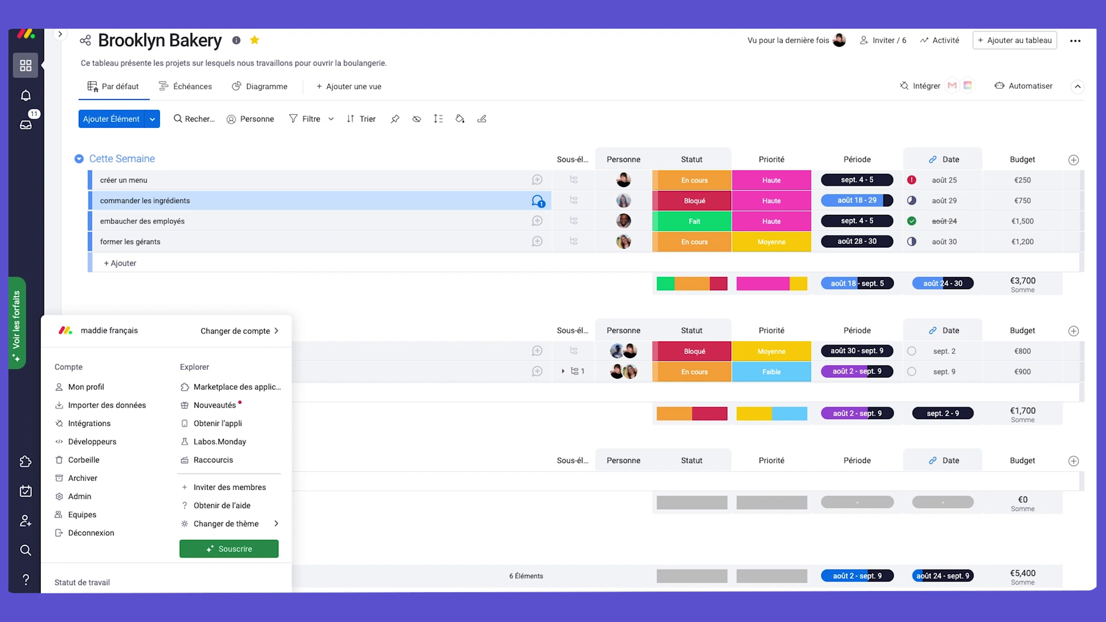
left_click(87, 515)
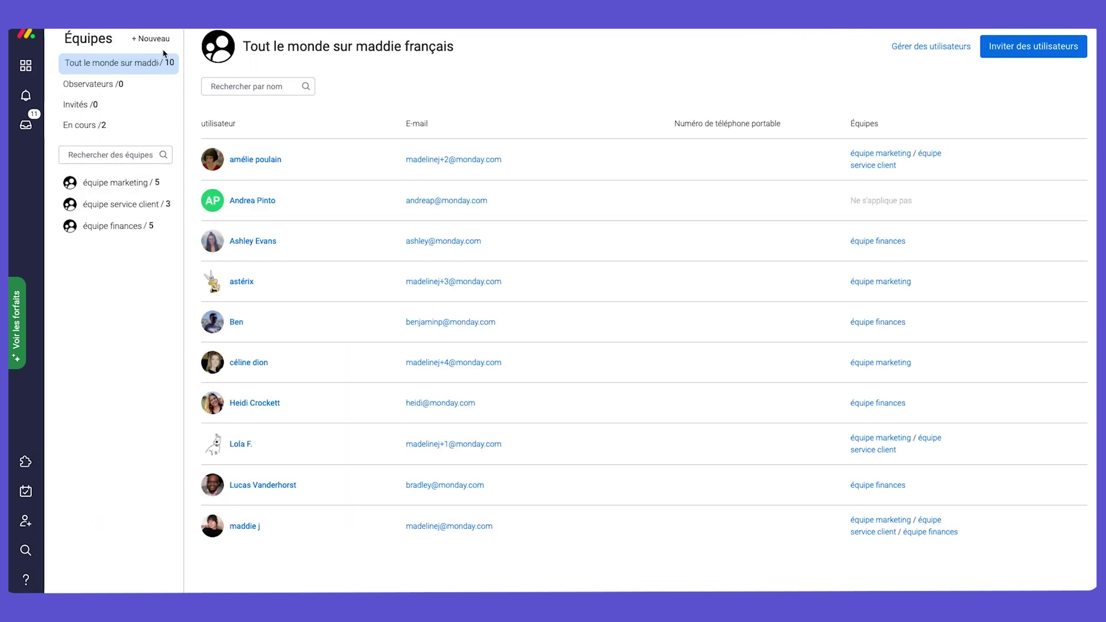
left_click(154, 39)
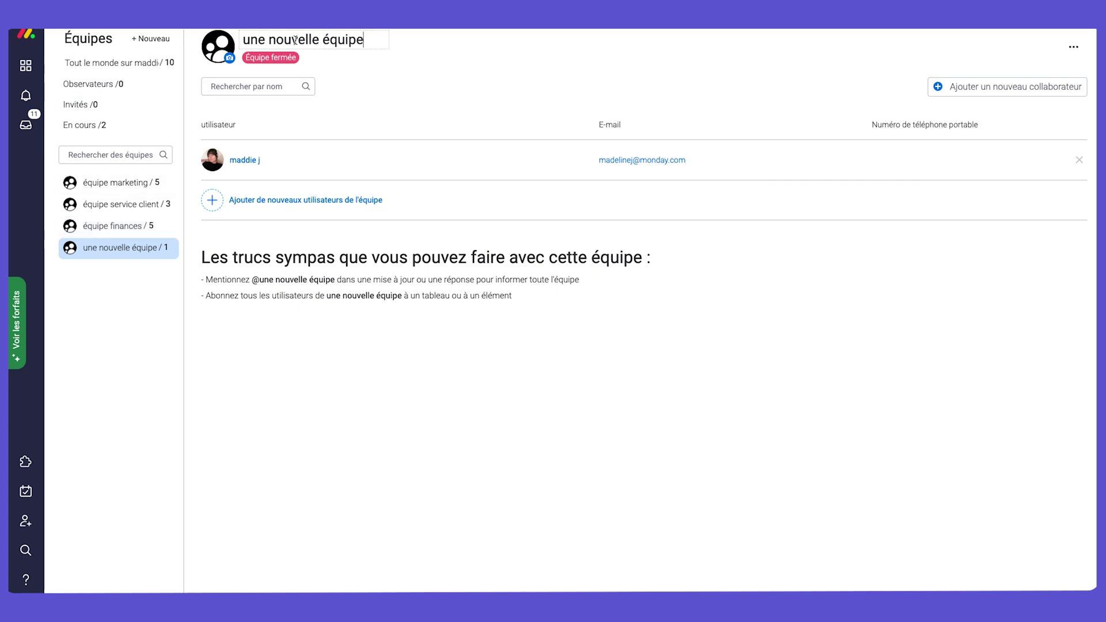
left_click(312, 40)
left_click_drag(321, 39, 246, 41)
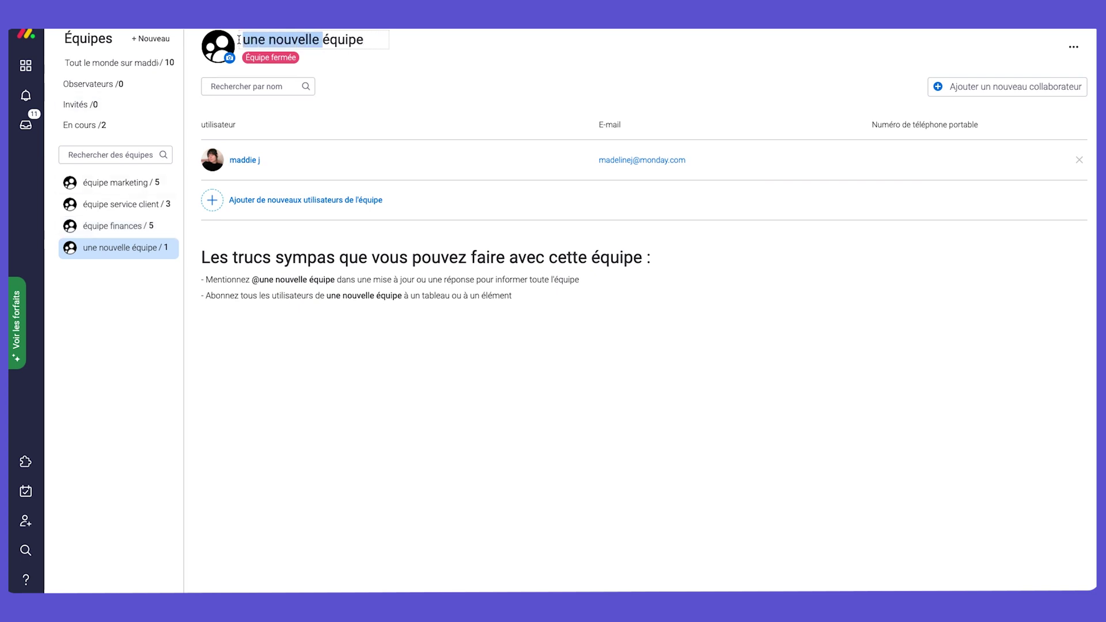
key("BackSpace")
type("pa")
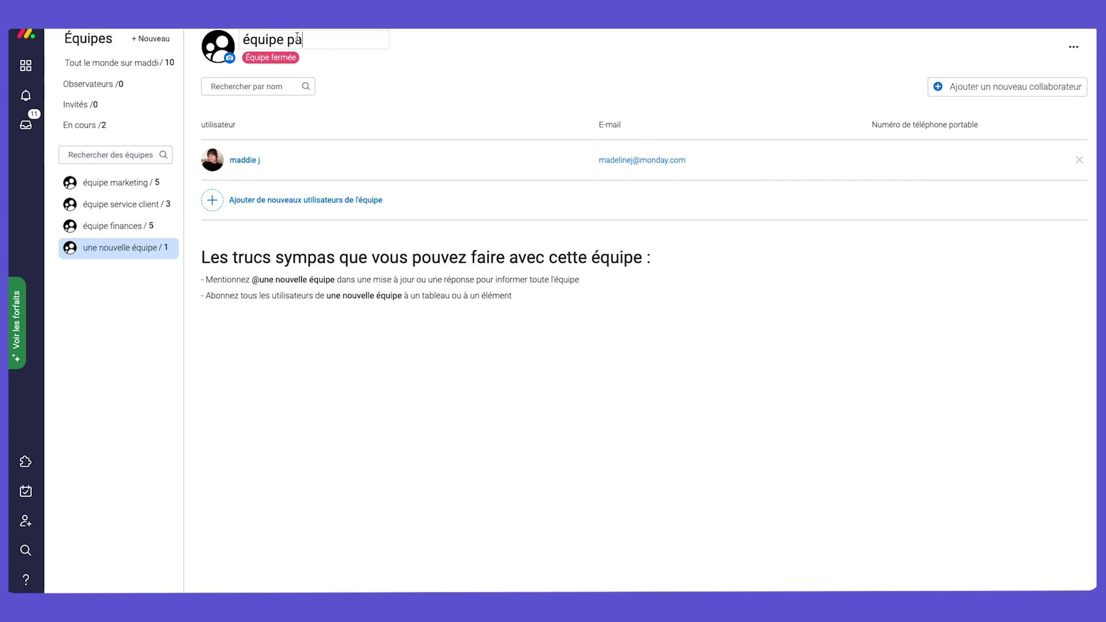
left_click(212, 48)
type("tisserie")
Add two teammates to the team and return to the Brooklyn Bakery board.
left_click(212, 202)
type("ben")
left_click(1006, 110)
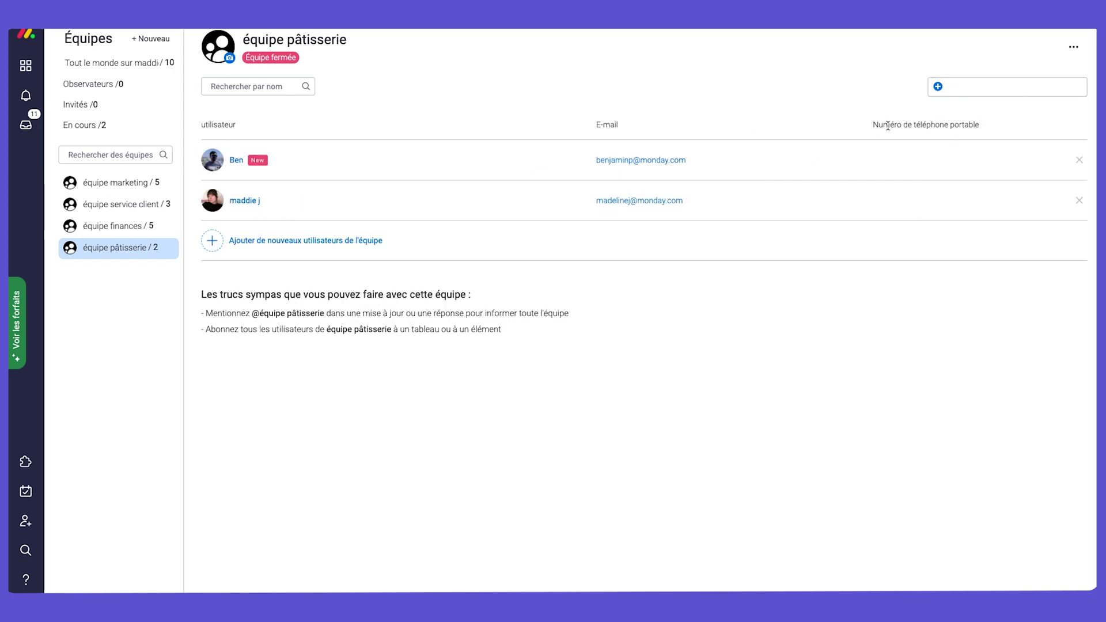
left_click(245, 242)
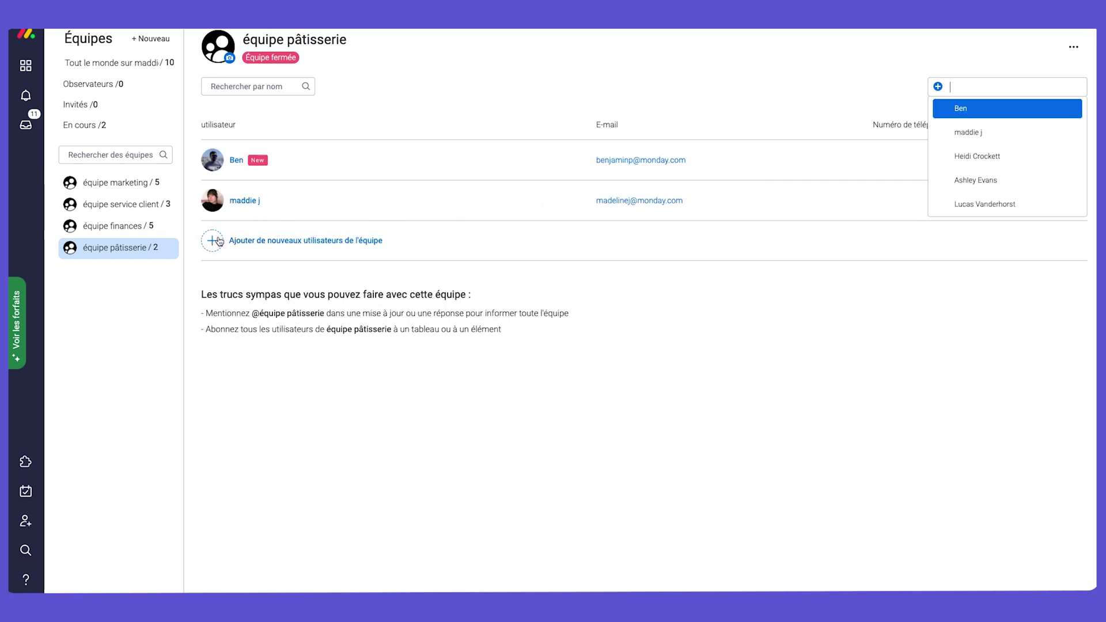
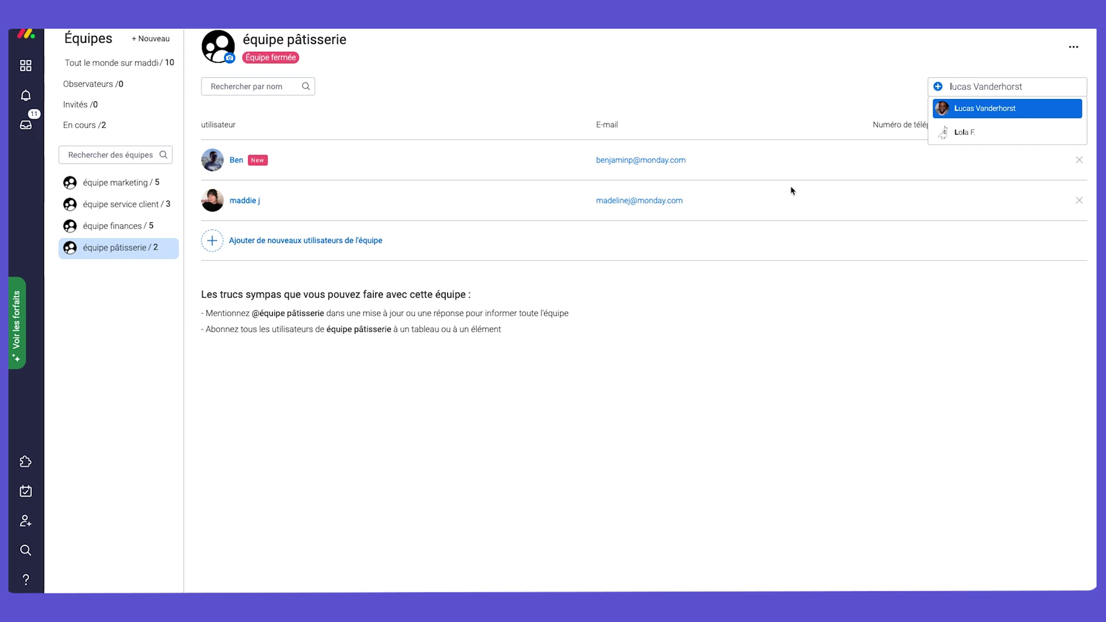
left_click(981, 109)
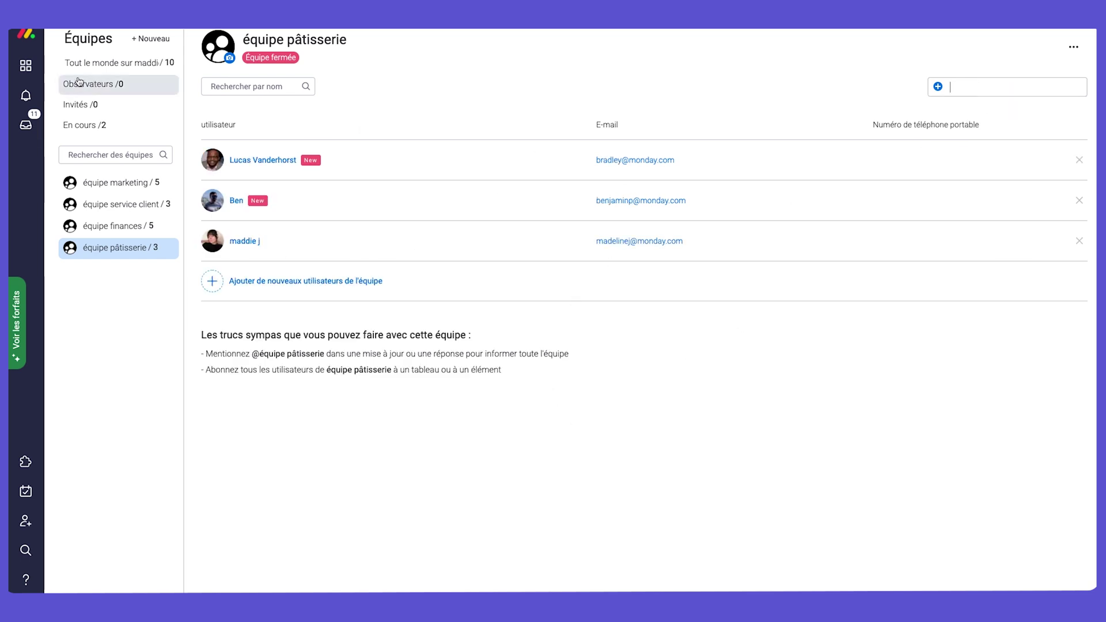
left_click(34, 68)
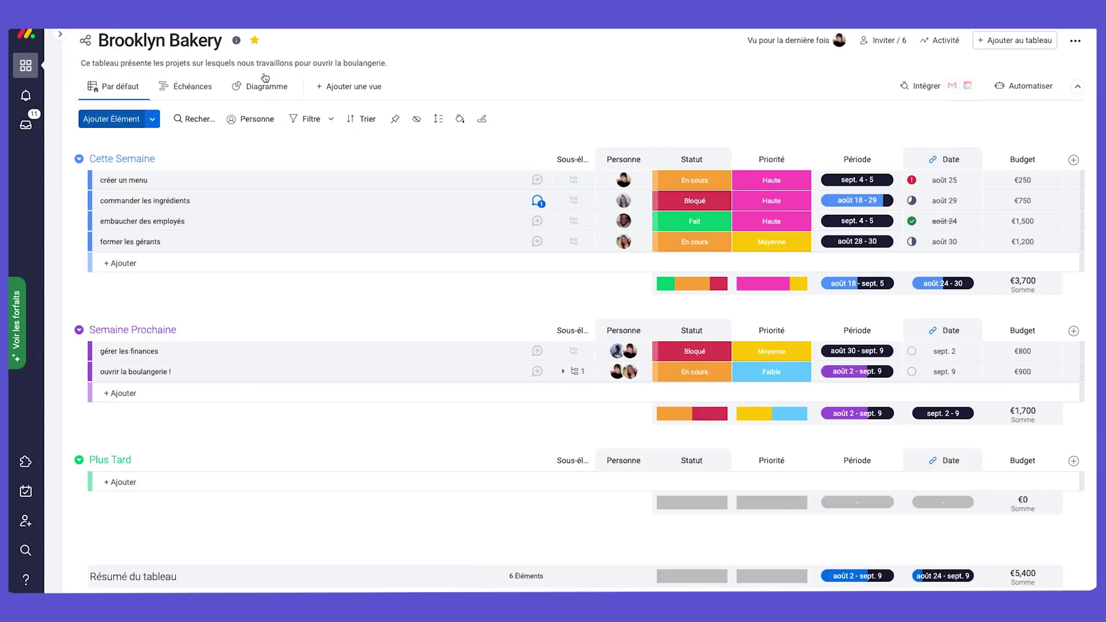
Add the équipe pâtisserie team as members of the Brooklyn Bakery board.
left_click(881, 42)
left_click(459, 234)
type("equipe")
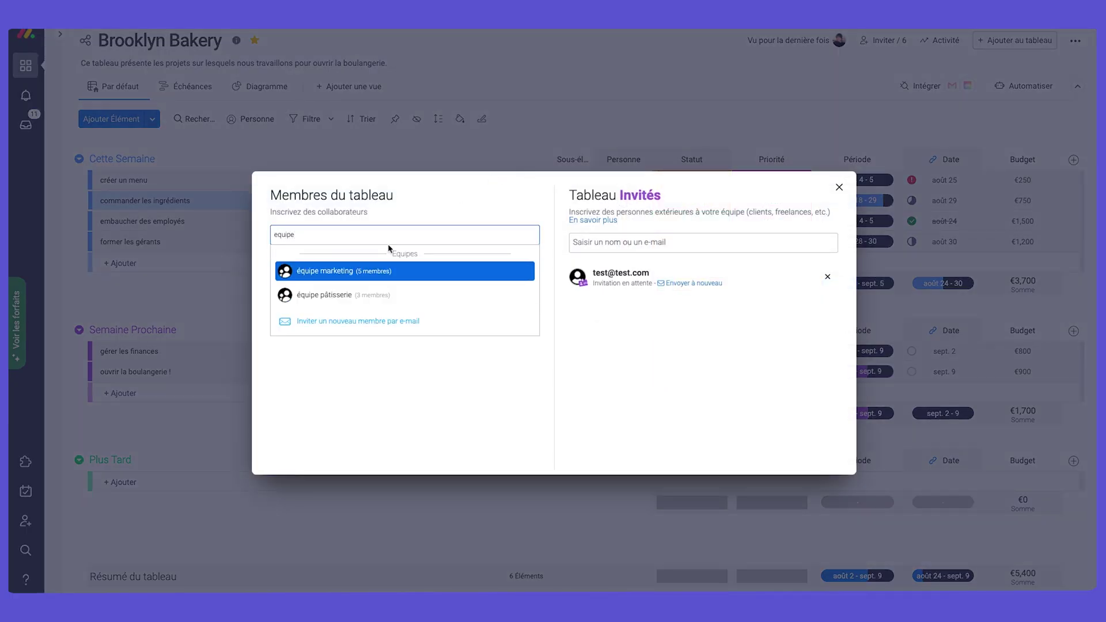
left_click(366, 294)
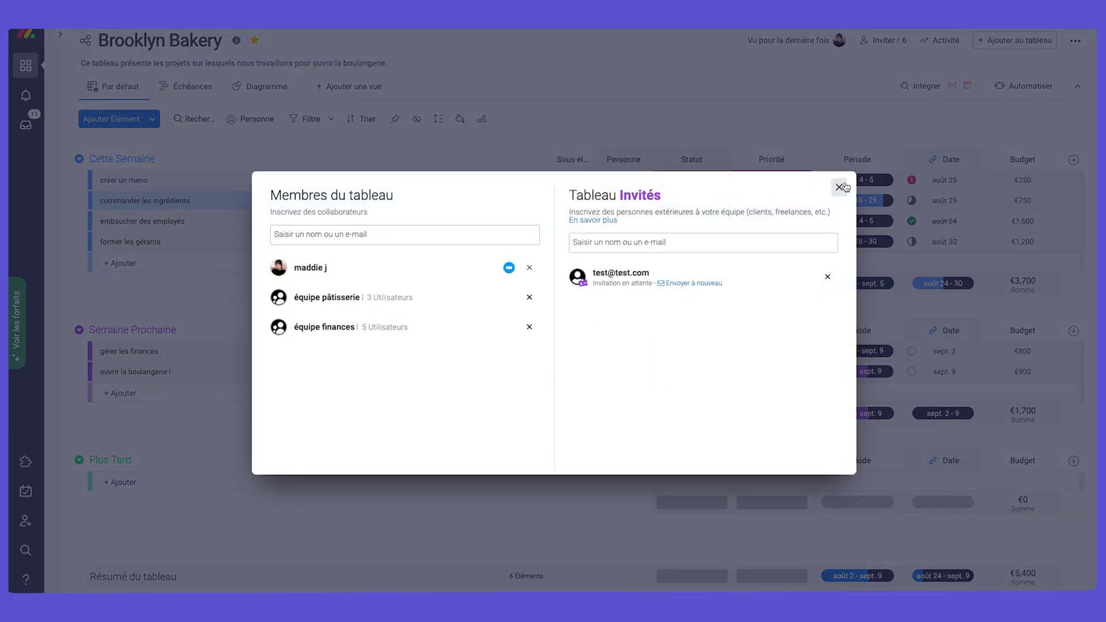
left_click(839, 187)
left_click(538, 202)
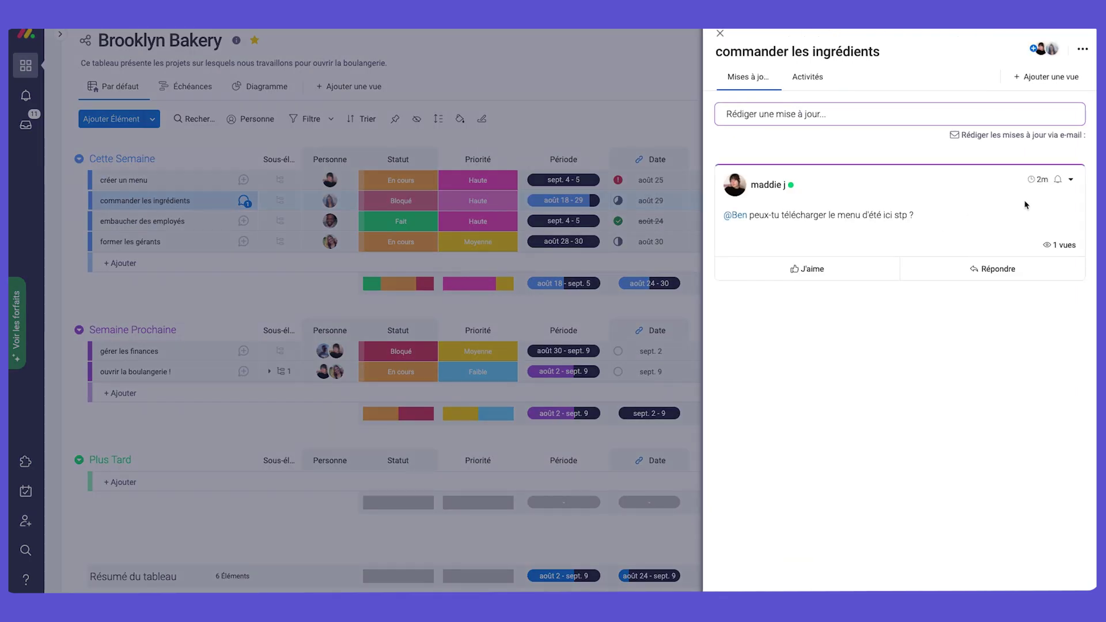
left_click(1073, 181)
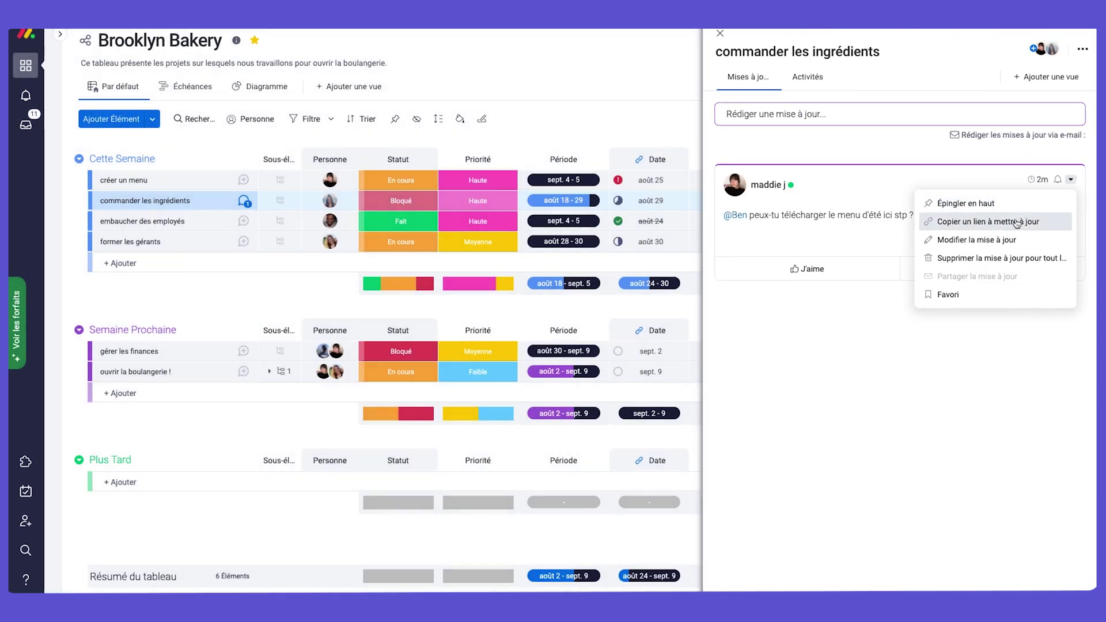
left_click(988, 239)
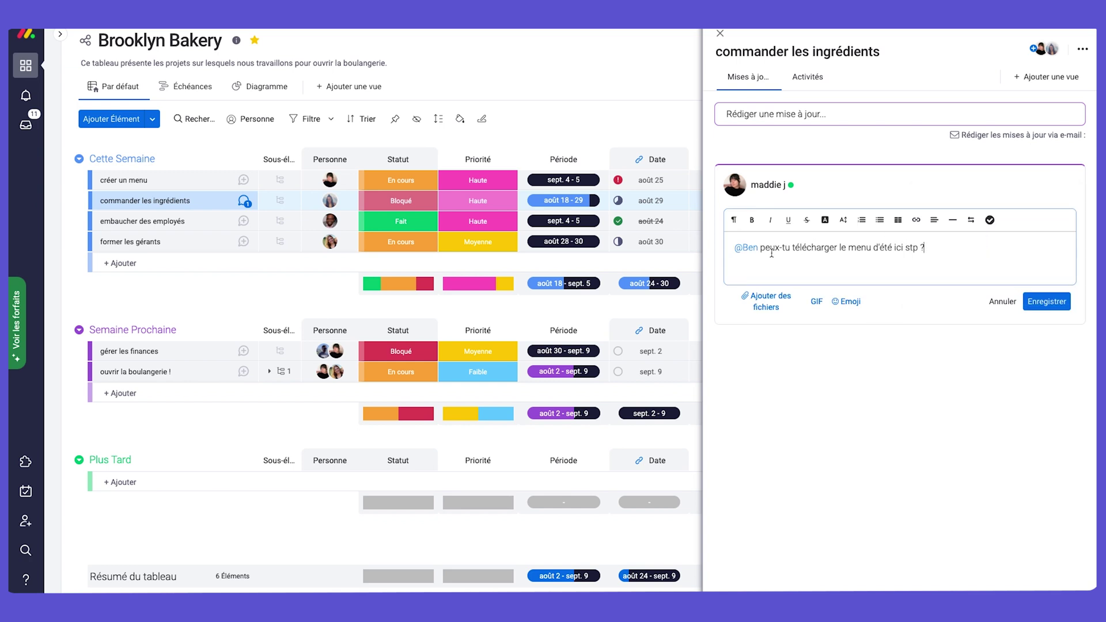
key("Return")
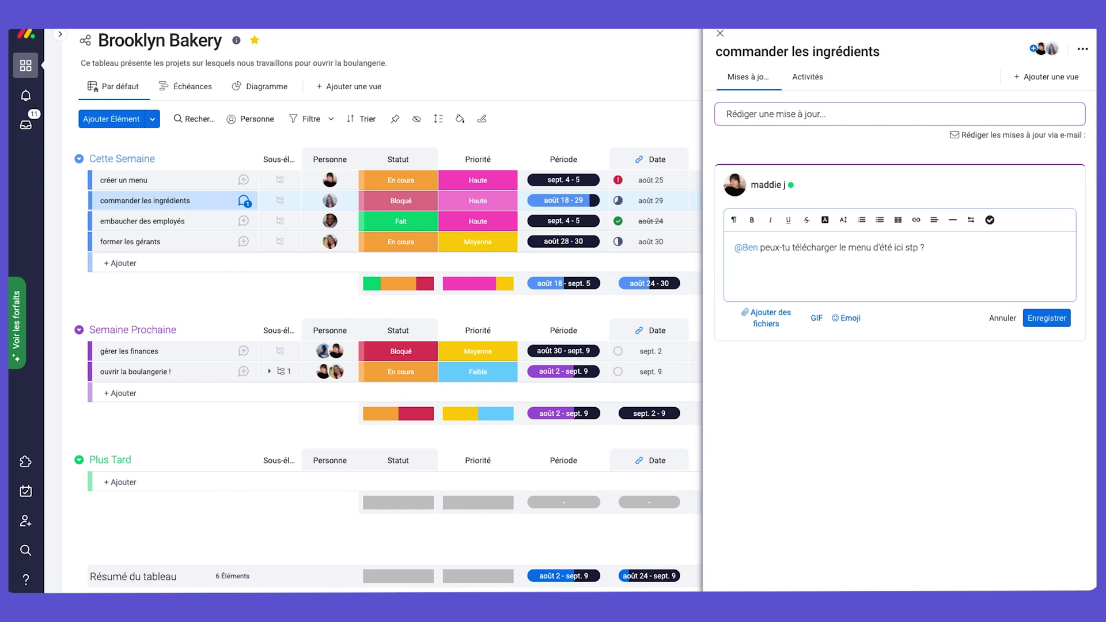
type("@equipe")
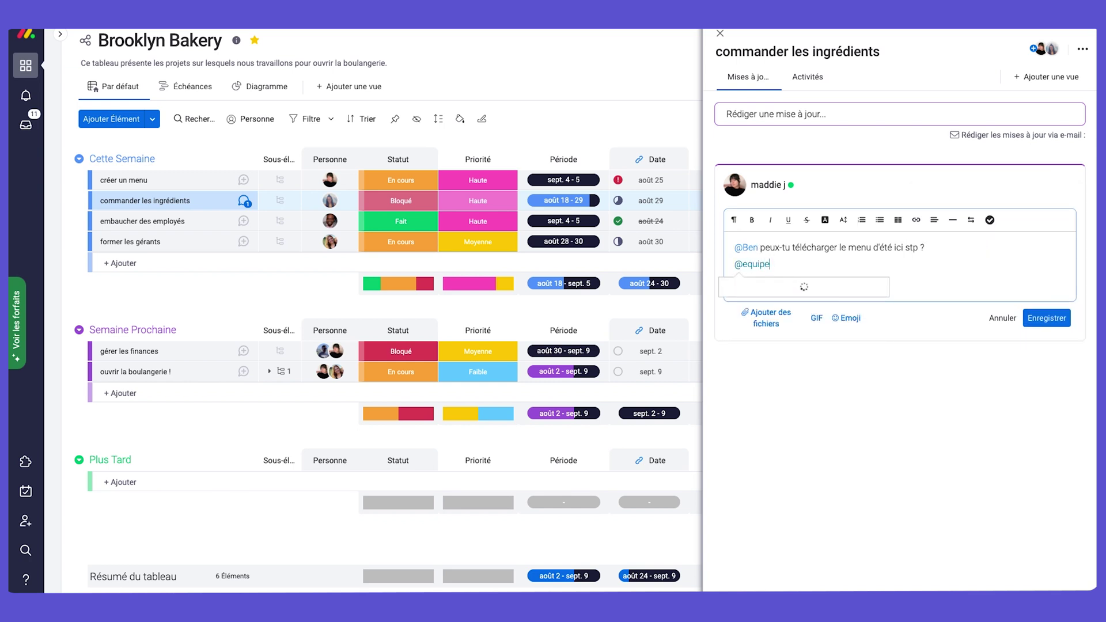
left_click(822, 303)
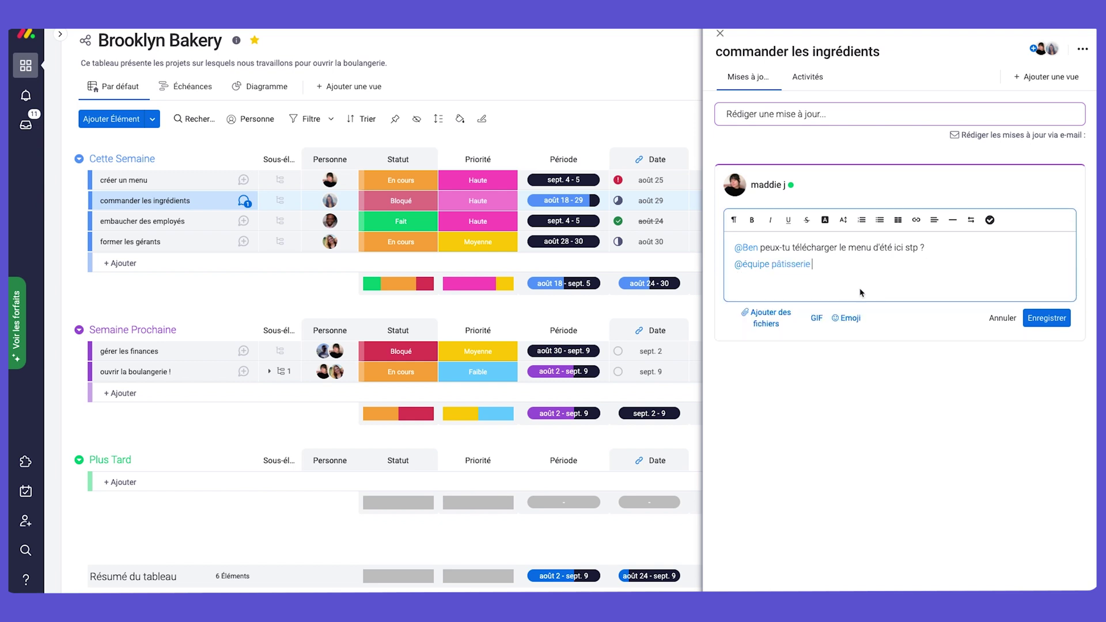
left_click(734, 264)
type("C")
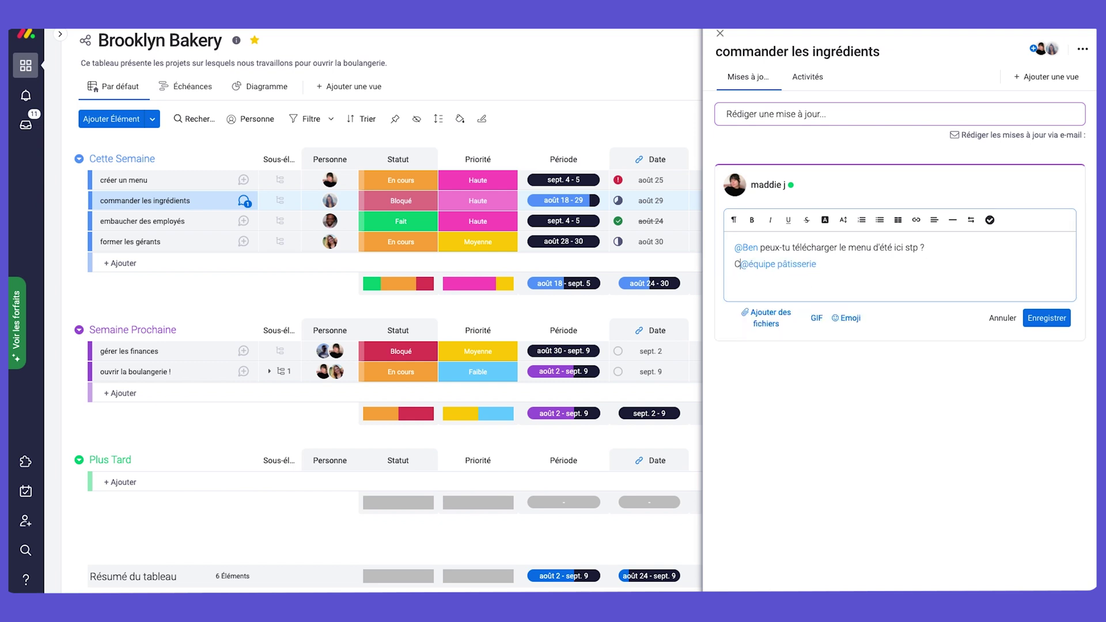
type("C")
left_click(1047, 318)
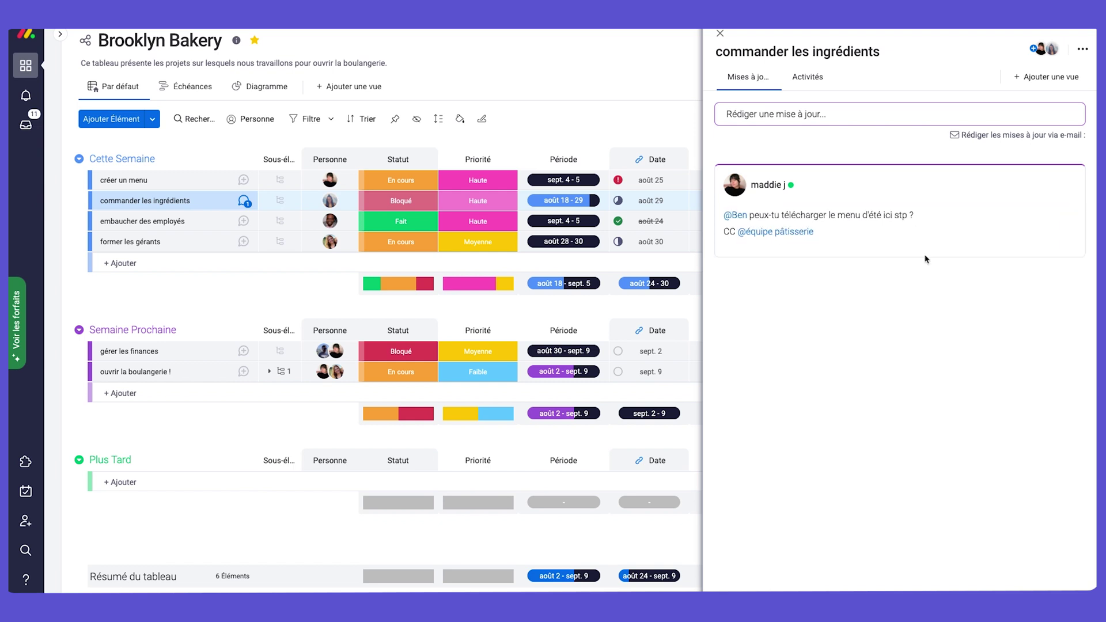
left_click(720, 32)
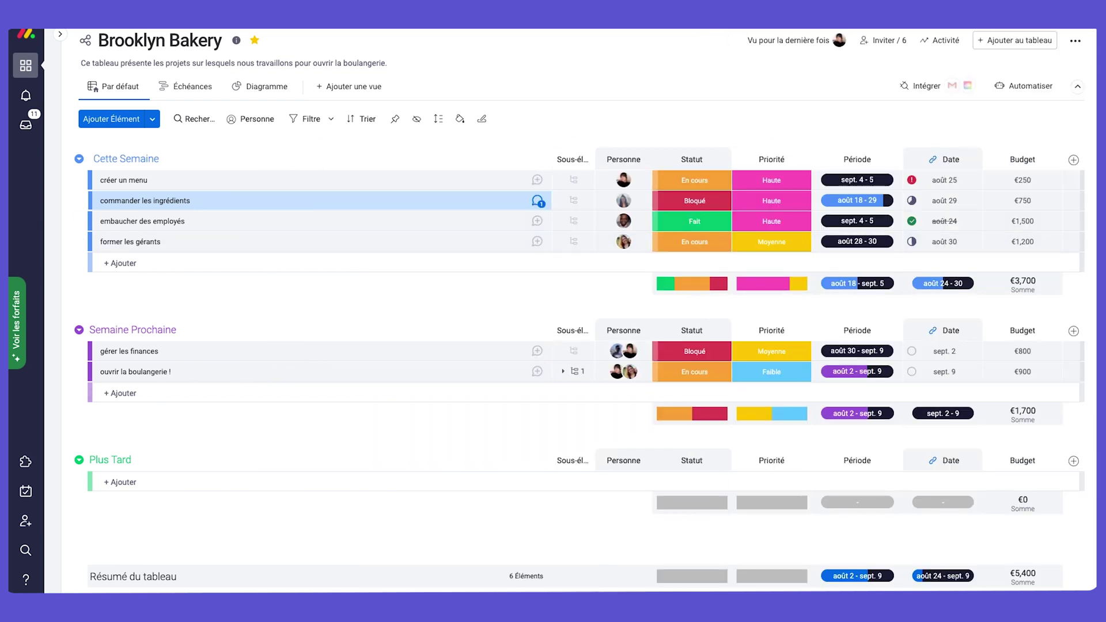
left_click(194, 119)
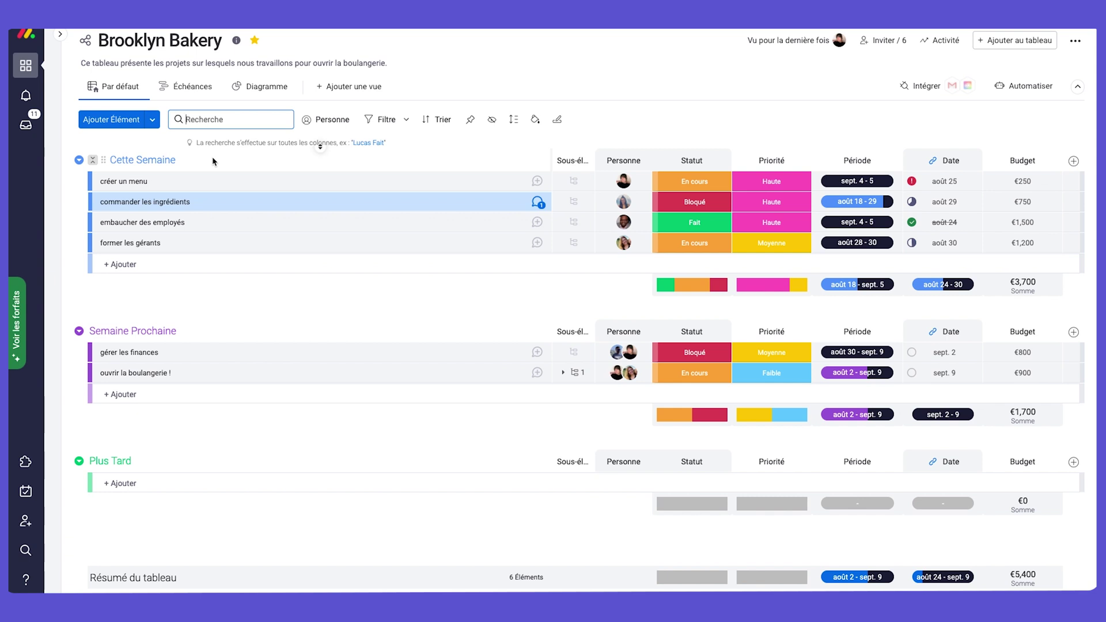
type("Facebook")
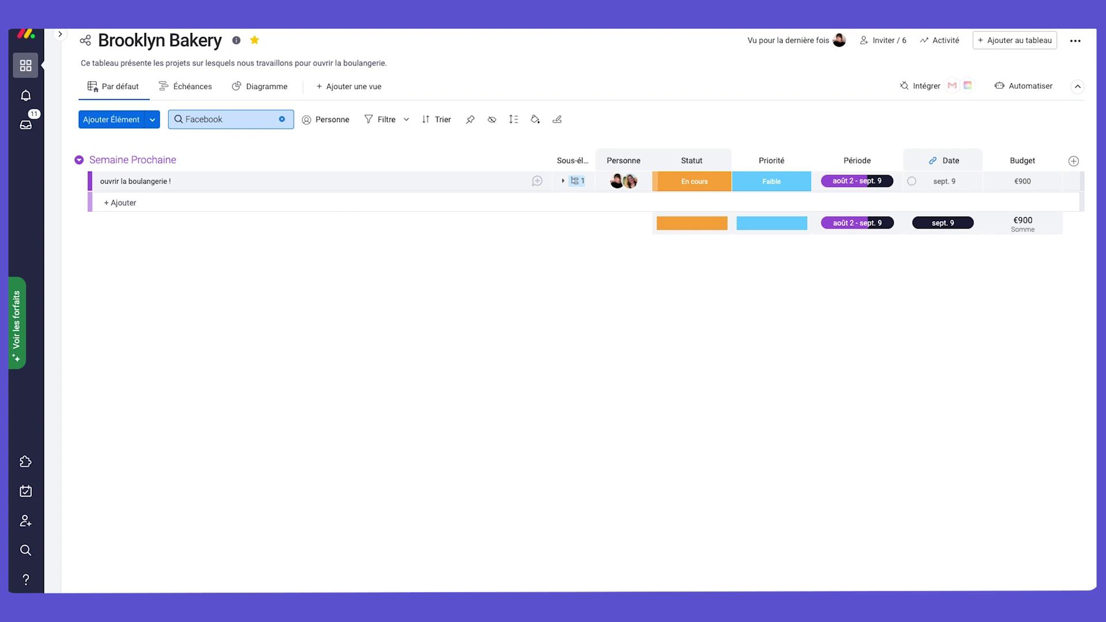
left_click(281, 119)
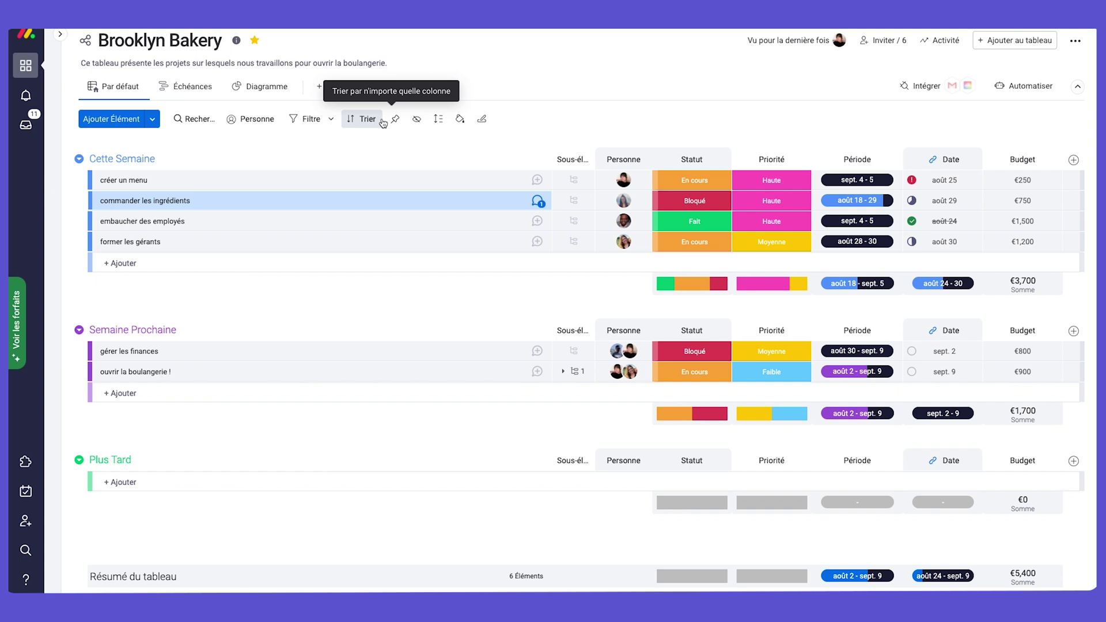
Filter the board to one person's En cours items (2 of 6) and save it as a new Tableau view.
left_click(308, 121)
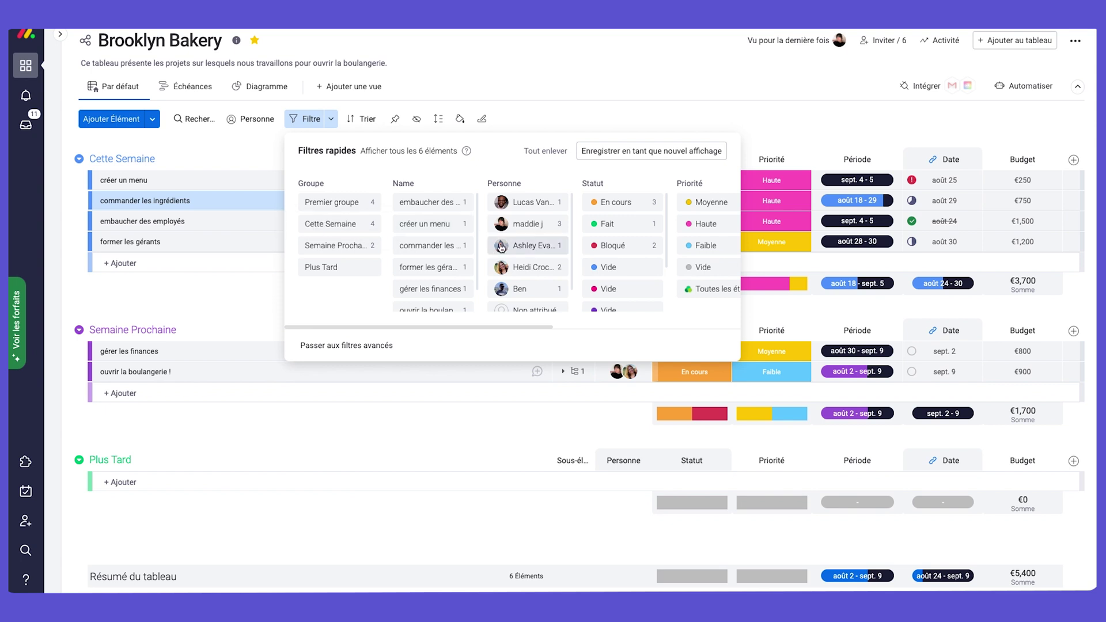
left_click(629, 205)
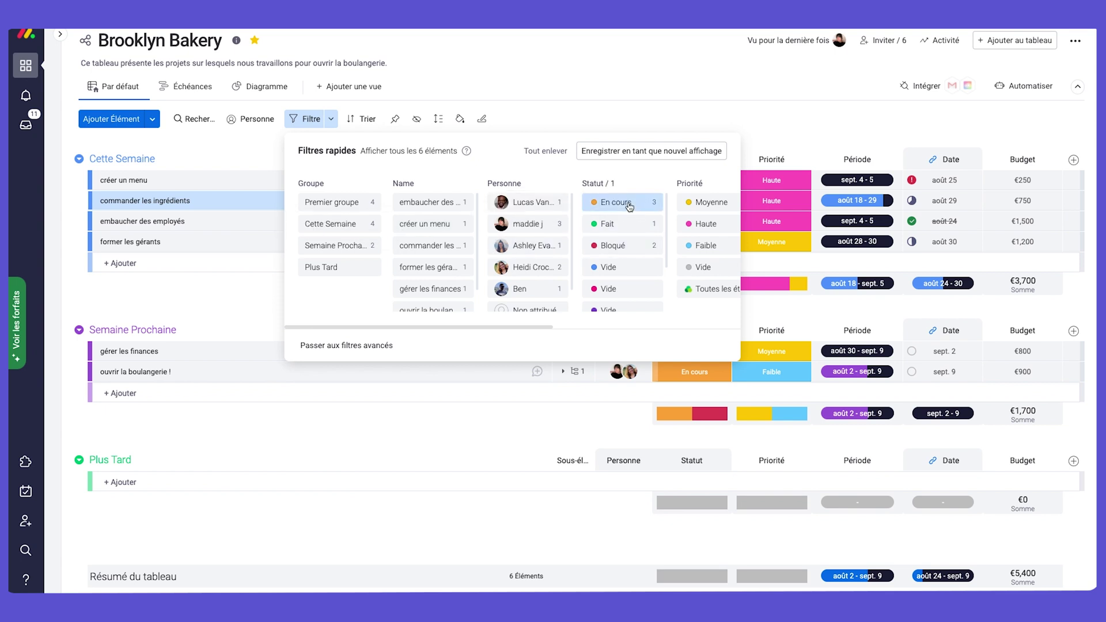
left_click(526, 224)
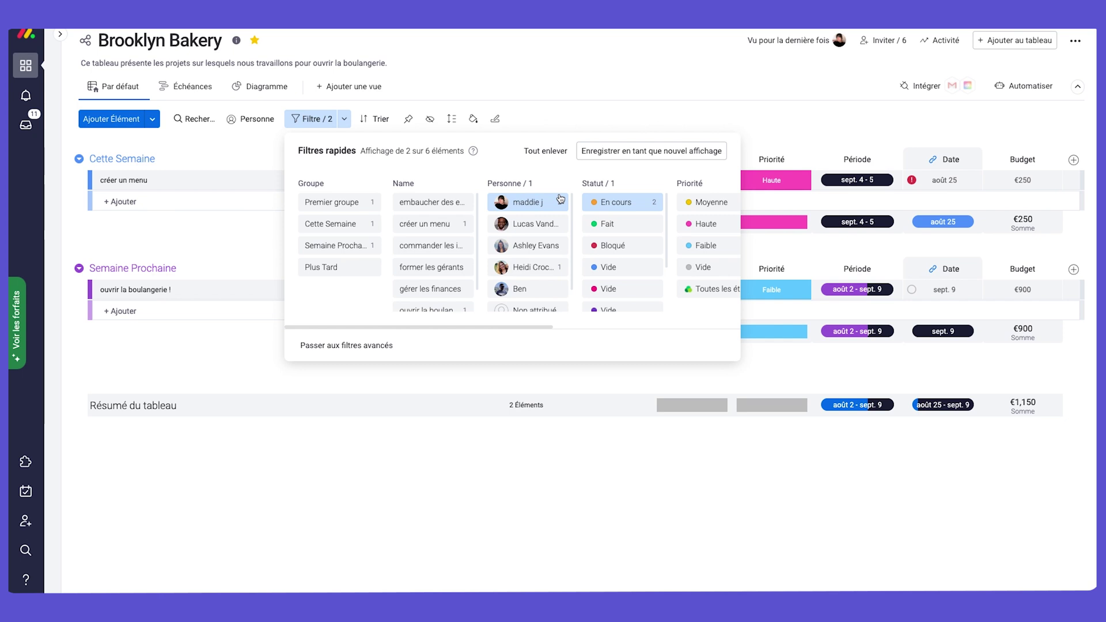
left_click(691, 151)
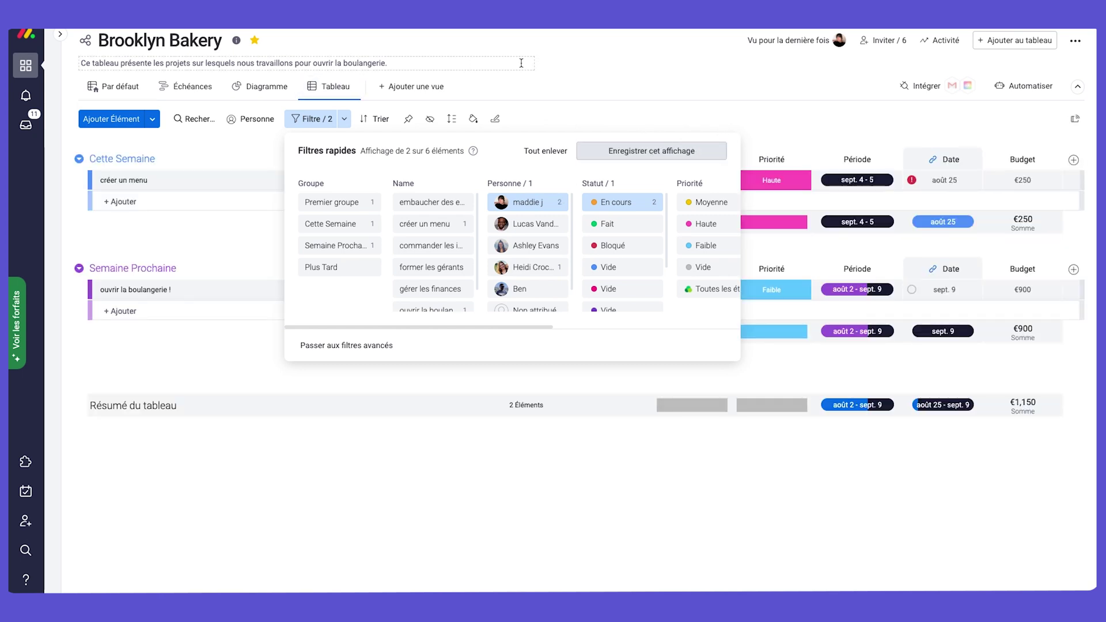
Close the filter panel and rename the new view after the team member's tasks, with an accented â.
left_click(349, 86)
left_click(349, 87)
left_click(368, 129)
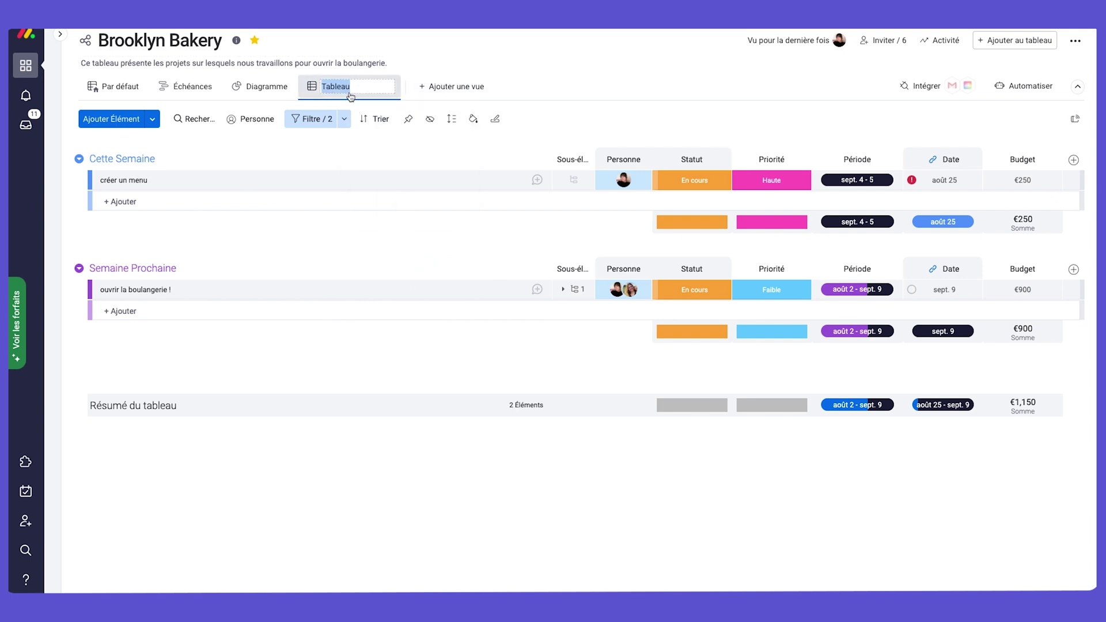
type("Vue de Maddie")
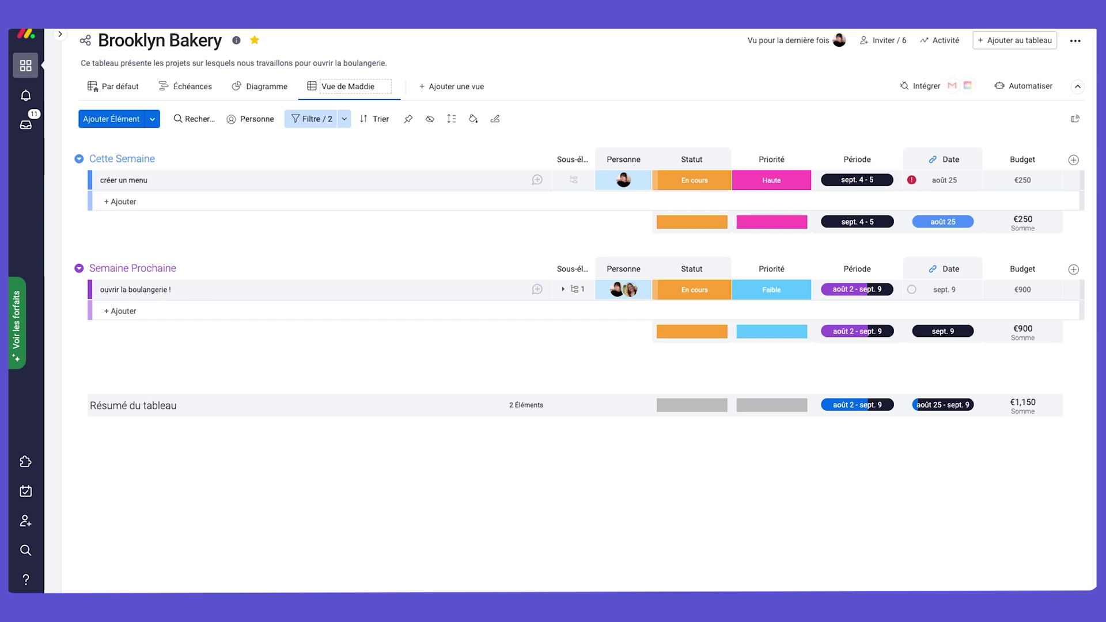
type(" Ta")
left_click(415, 58)
type("ches en cours")
left_click(588, 86)
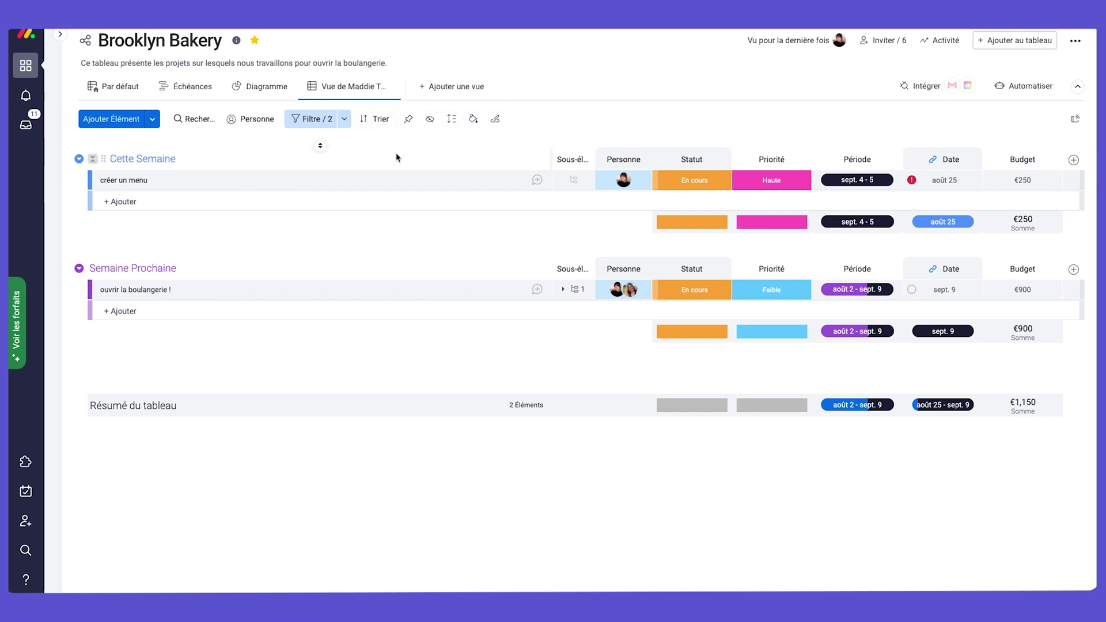
Add the renamed view to favourites beside Par défaut and open the search-everything panel.
left_click(389, 88)
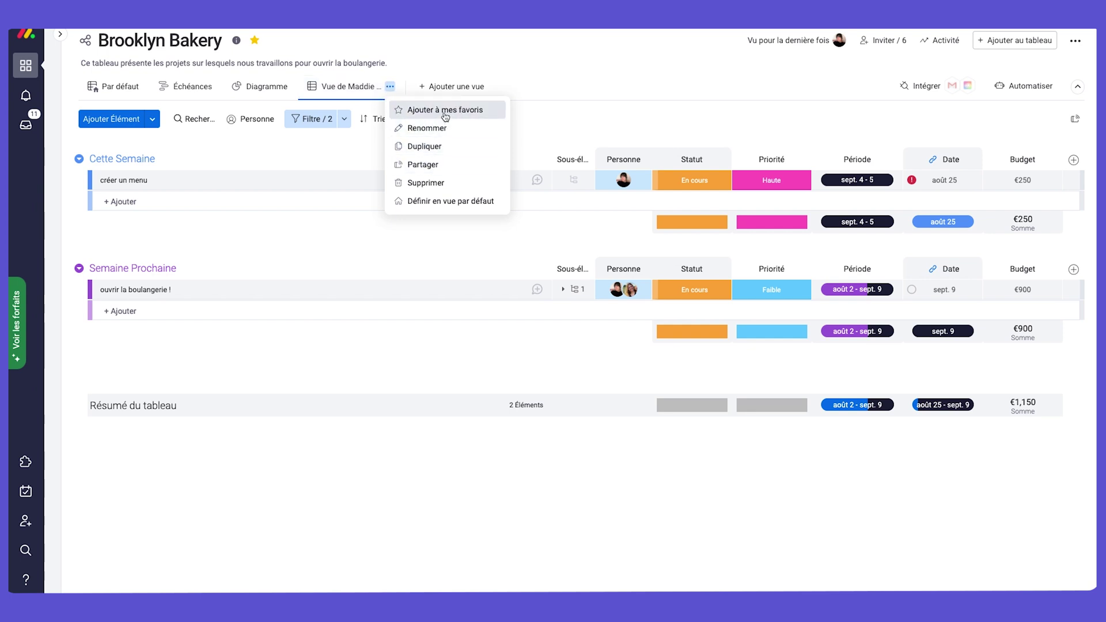
left_click(439, 110)
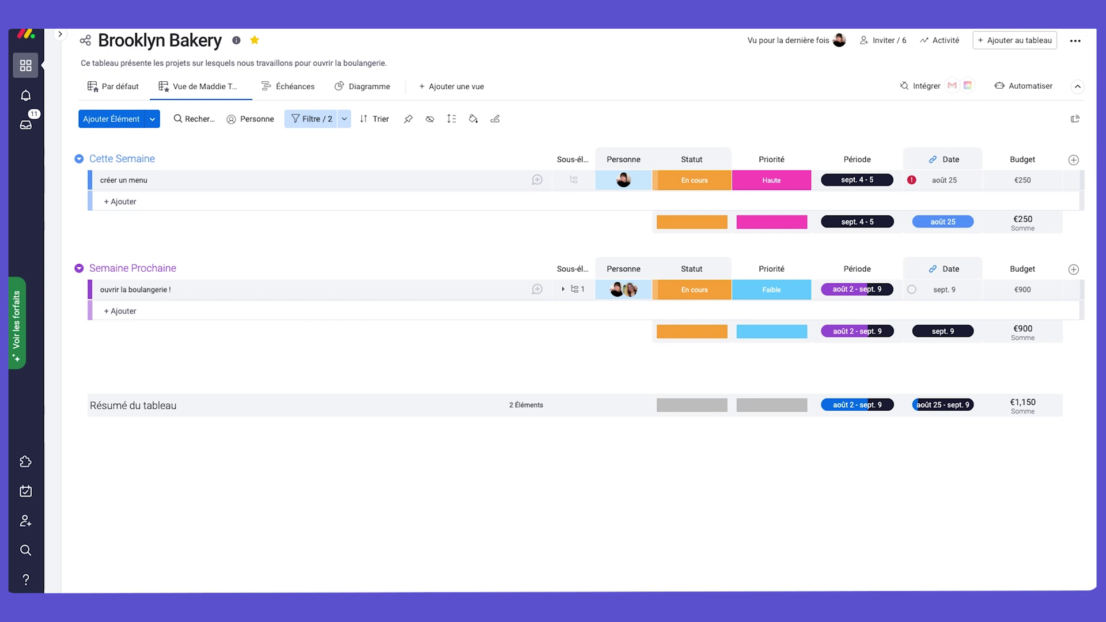
left_click(26, 552)
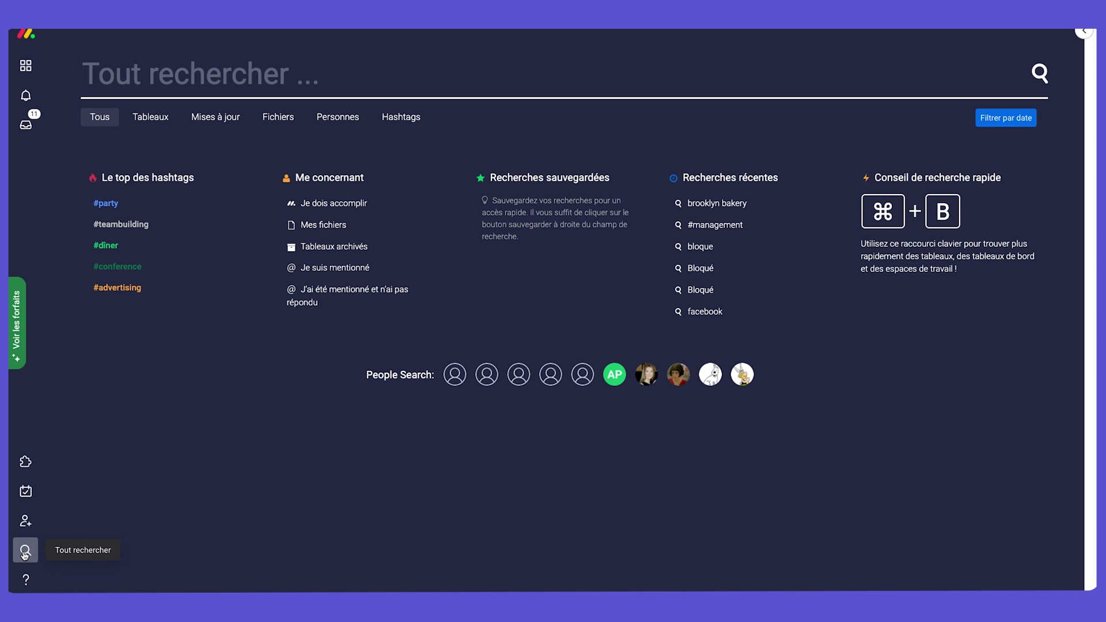
Search everything for 'bloque' and scroll through the Bloqué results across boards.
type("blouq")
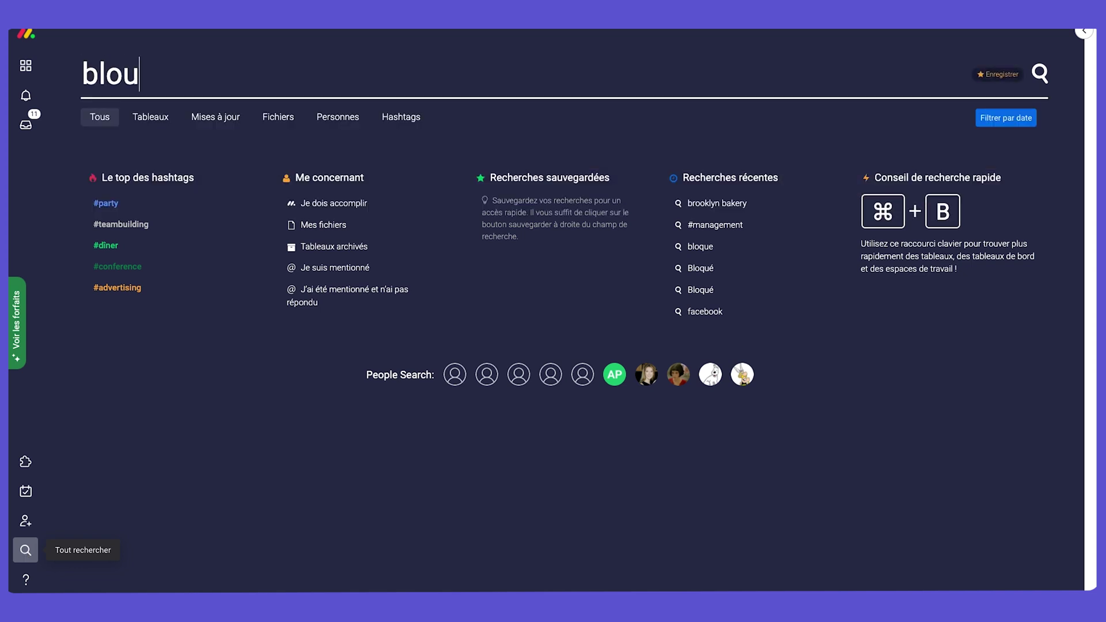
key("BackSpace")
key("BackSpace")
type("qu")
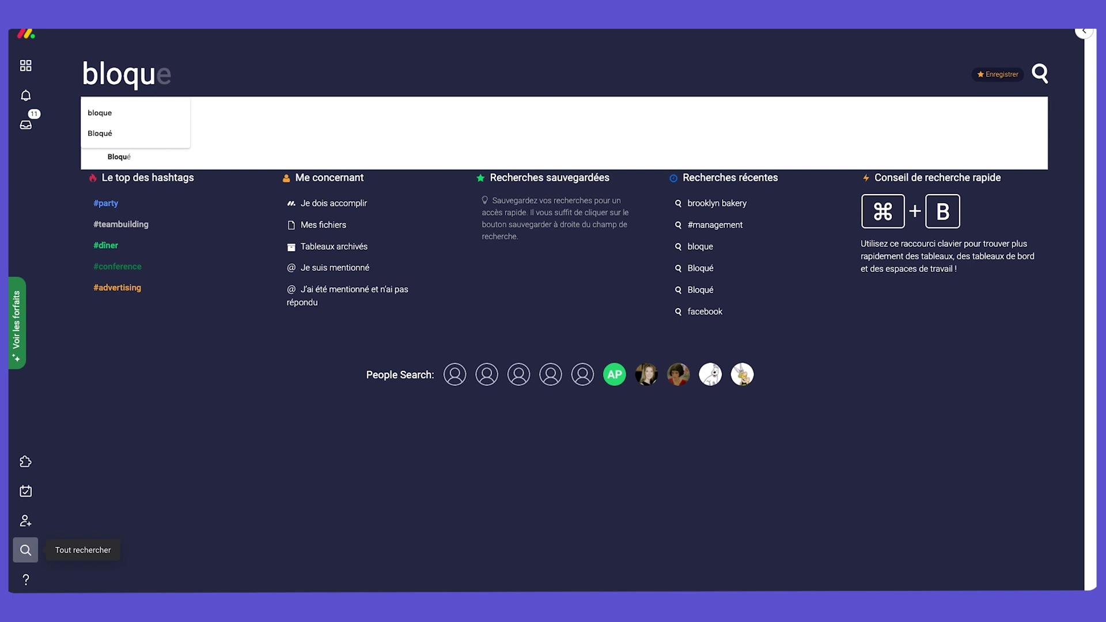
type("e")
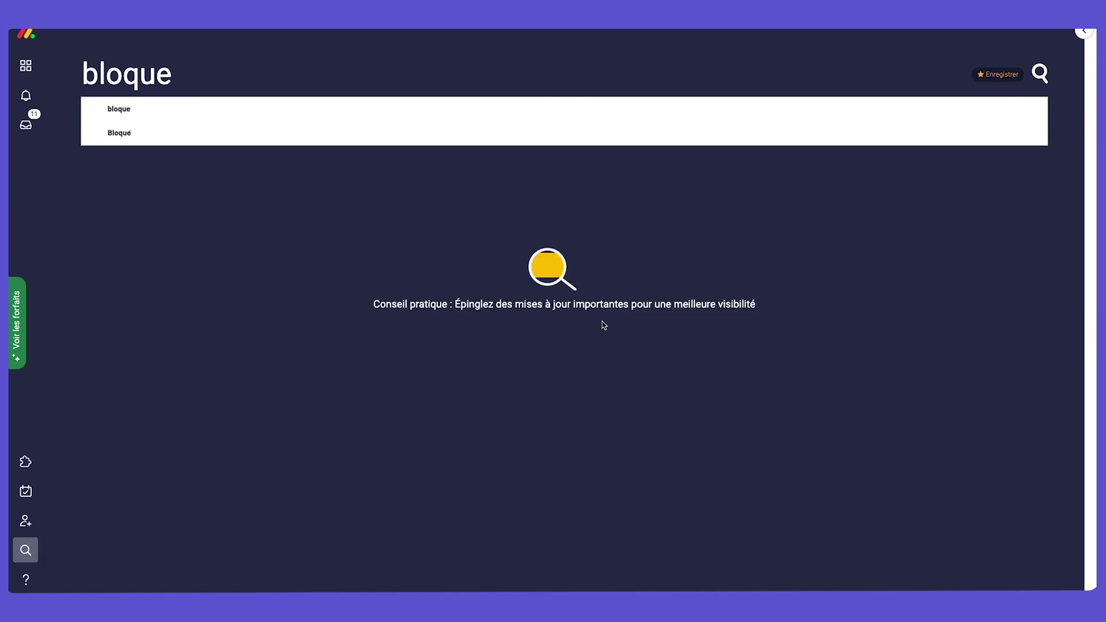
scroll(593, 487, "down", 5)
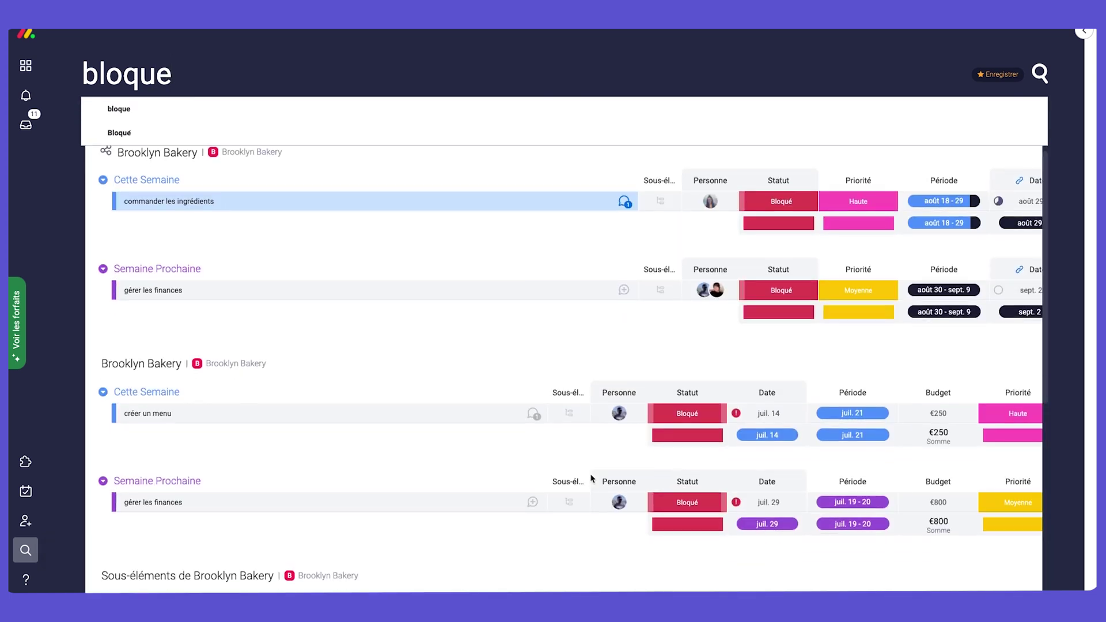
scroll(590, 478, "down", 3)
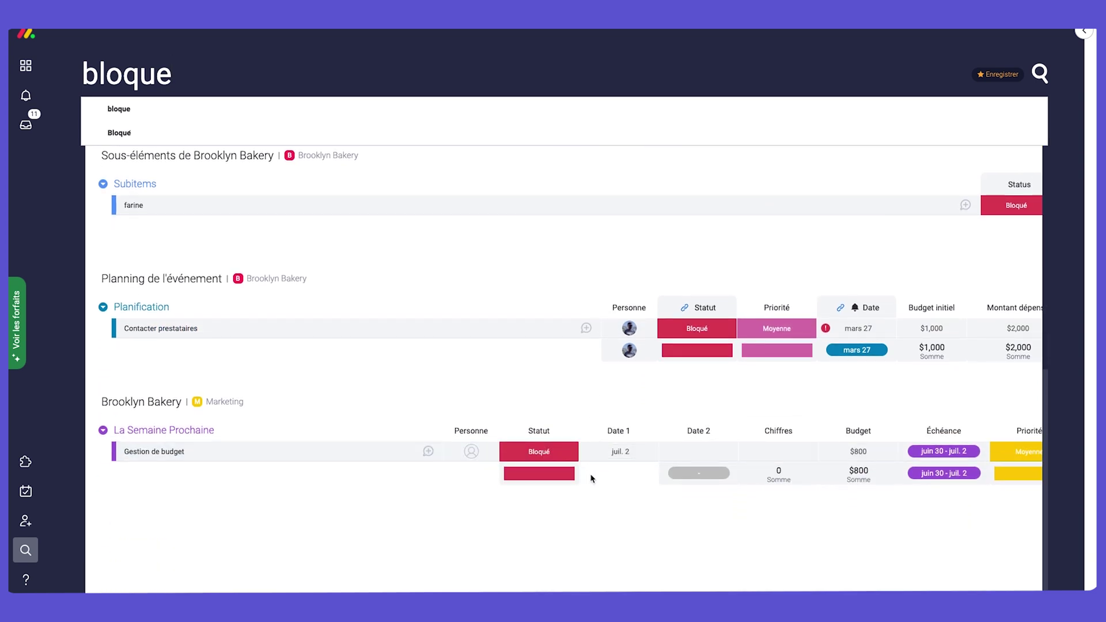
scroll(592, 478, "up", 10)
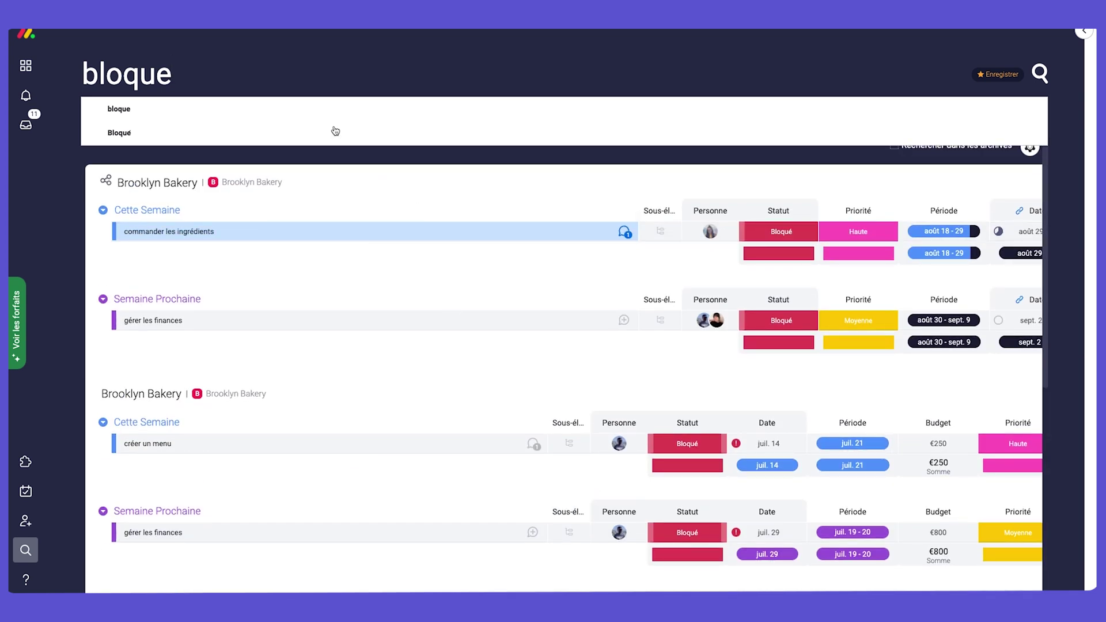
Clear the search term, view the Fichiers and Mises à jour results, then close search.
double_click(678, 83)
key("BackSpace")
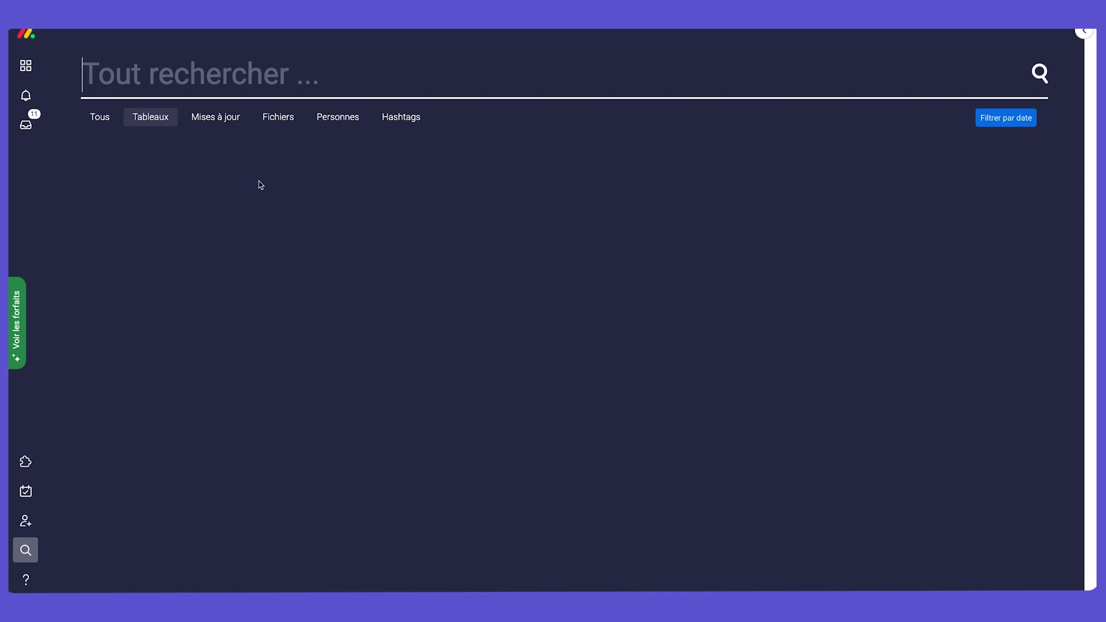
left_click(260, 118)
left_click(214, 120)
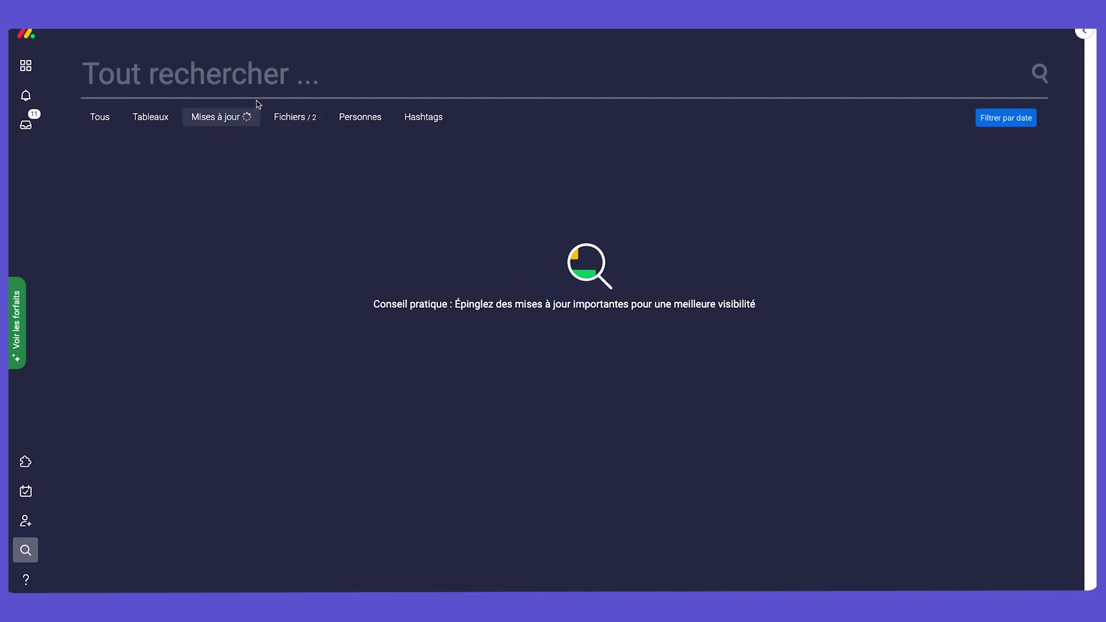
left_click(26, 66)
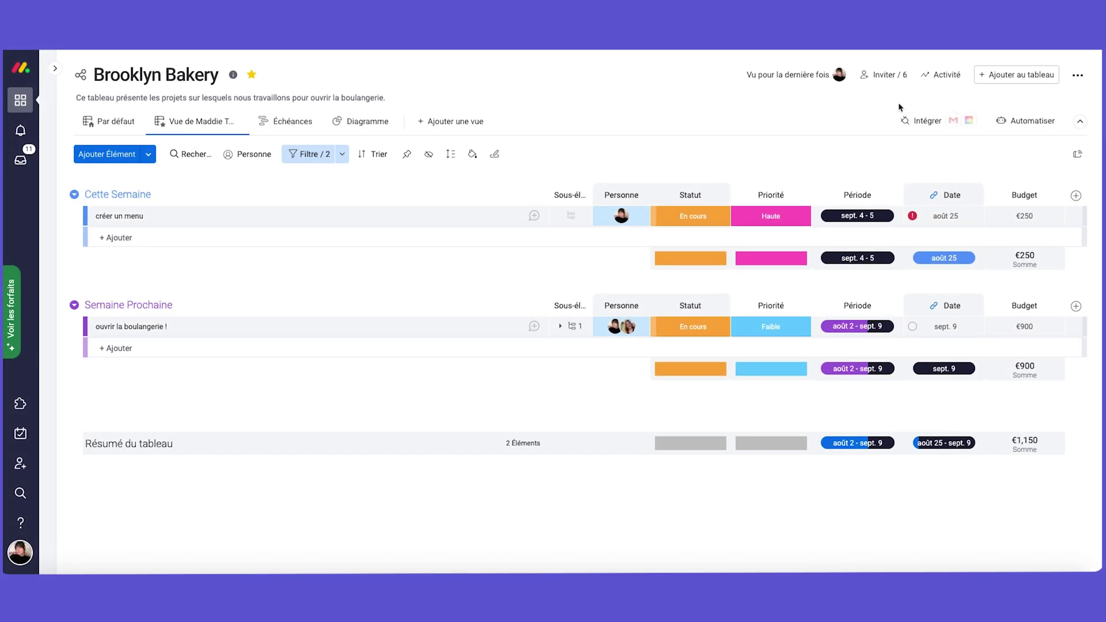
Open the Brooklyn Bakery automation centre and scroll through its template list.
left_click(1024, 130)
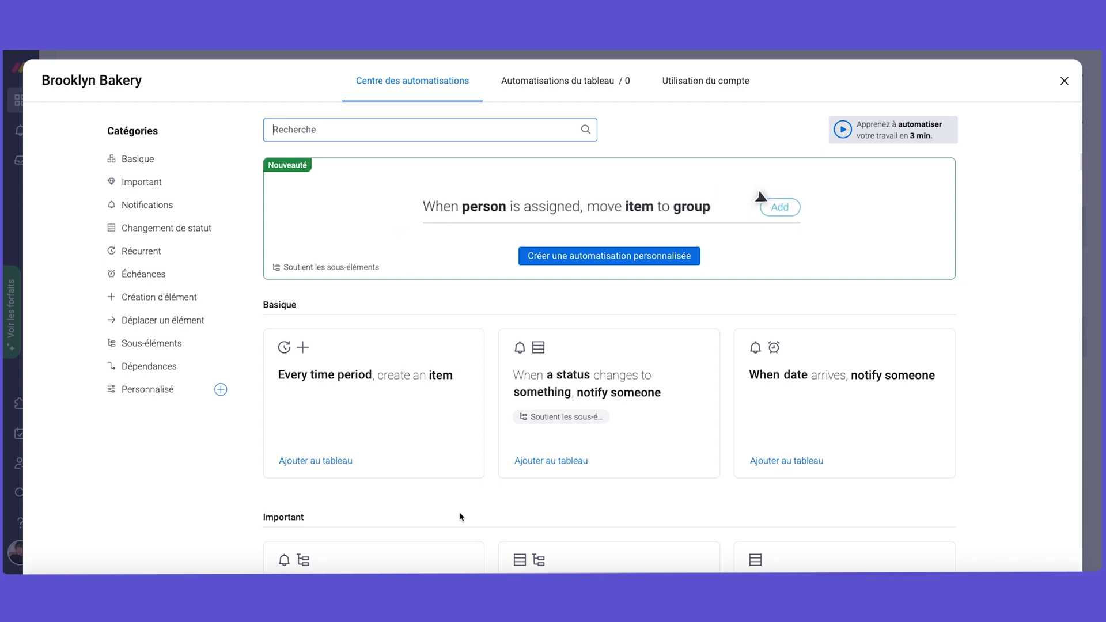
scroll(461, 516, "down", 1)
scroll(461, 517, "down", 7)
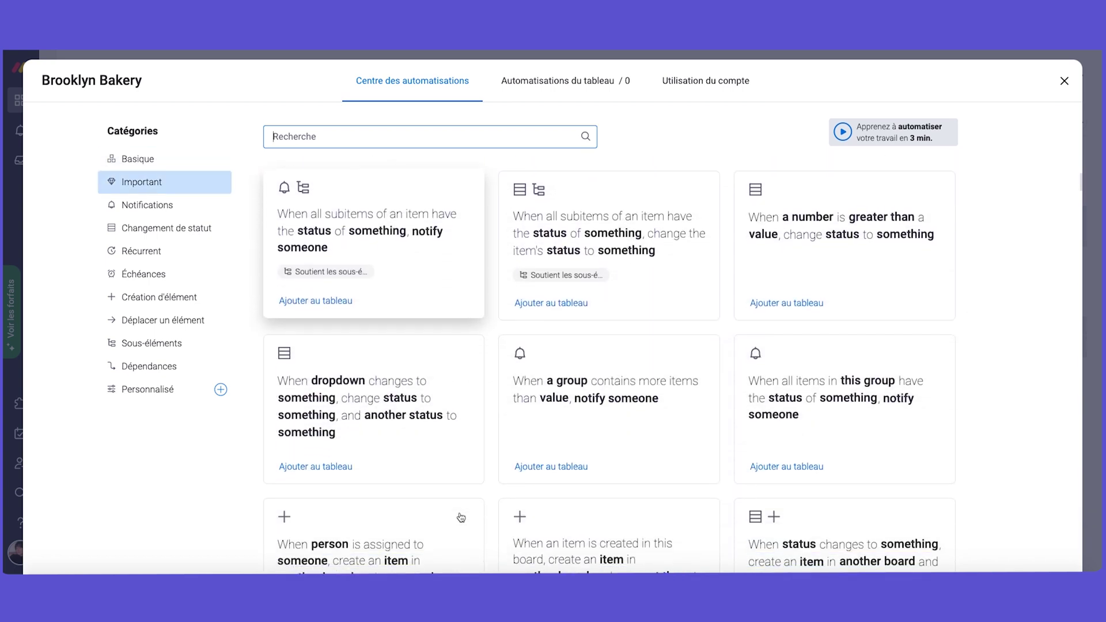
scroll(460, 517, "down", 5)
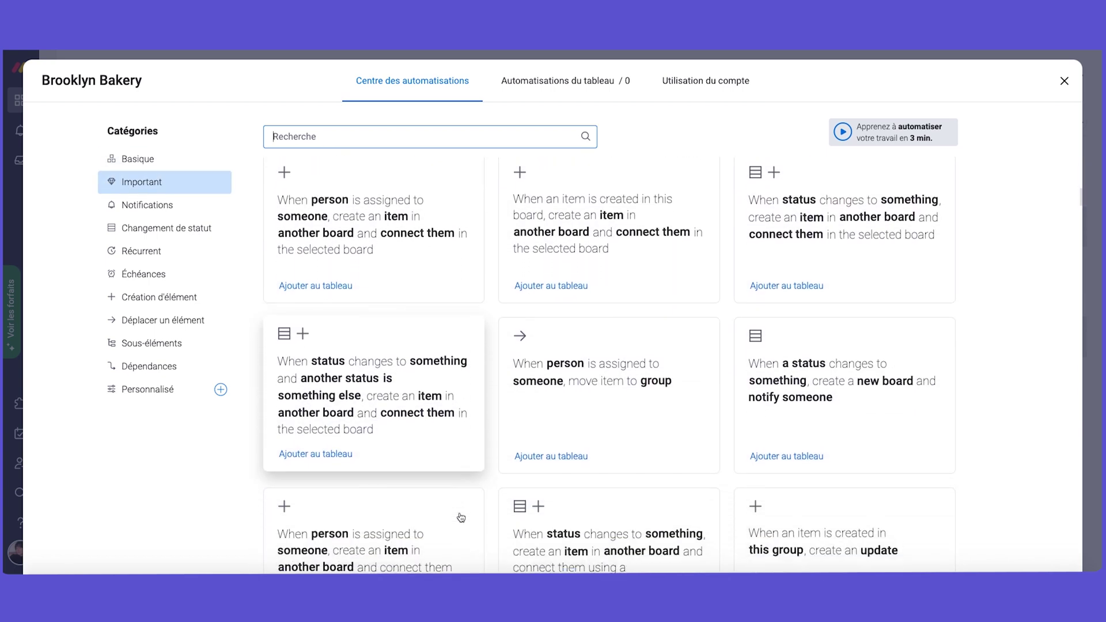
scroll(461, 517, "down", 8)
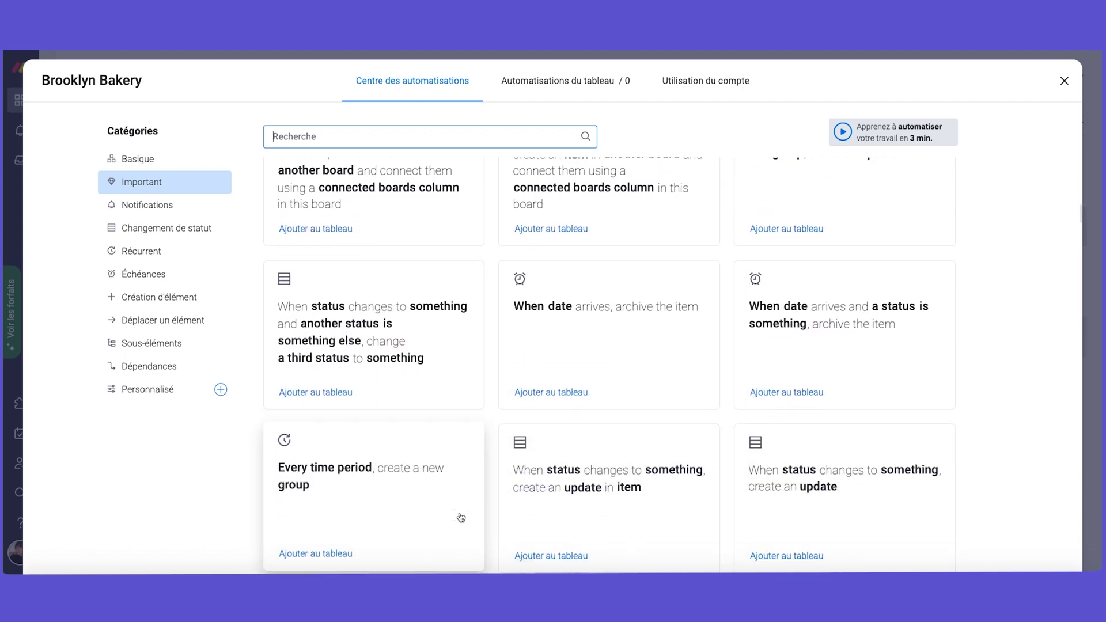
scroll(461, 517, "down", 8)
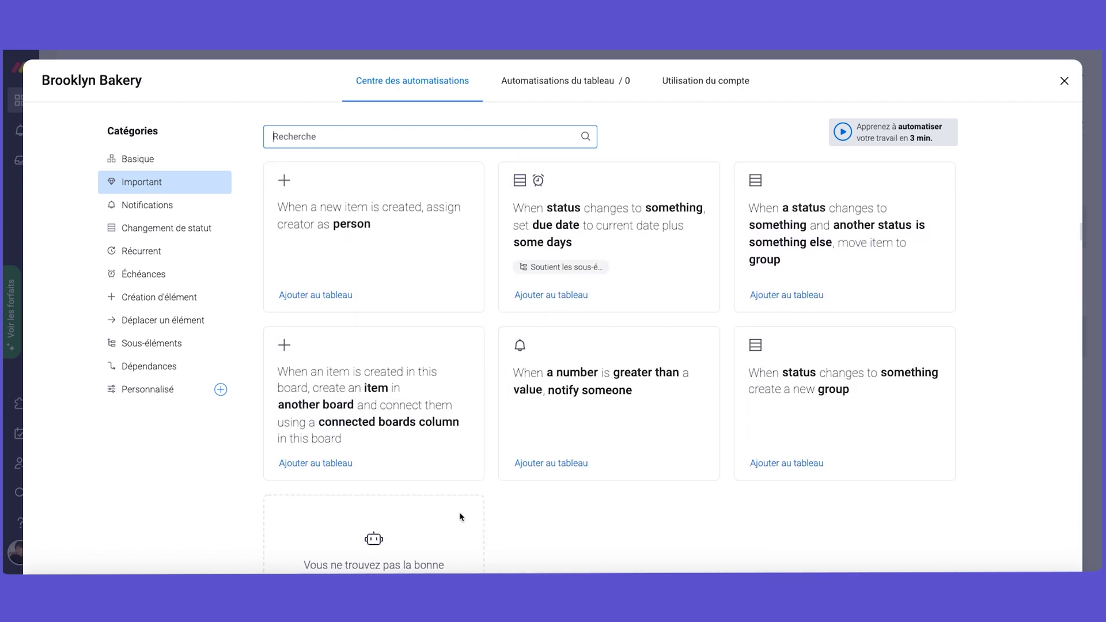
scroll(461, 517, "up", 8)
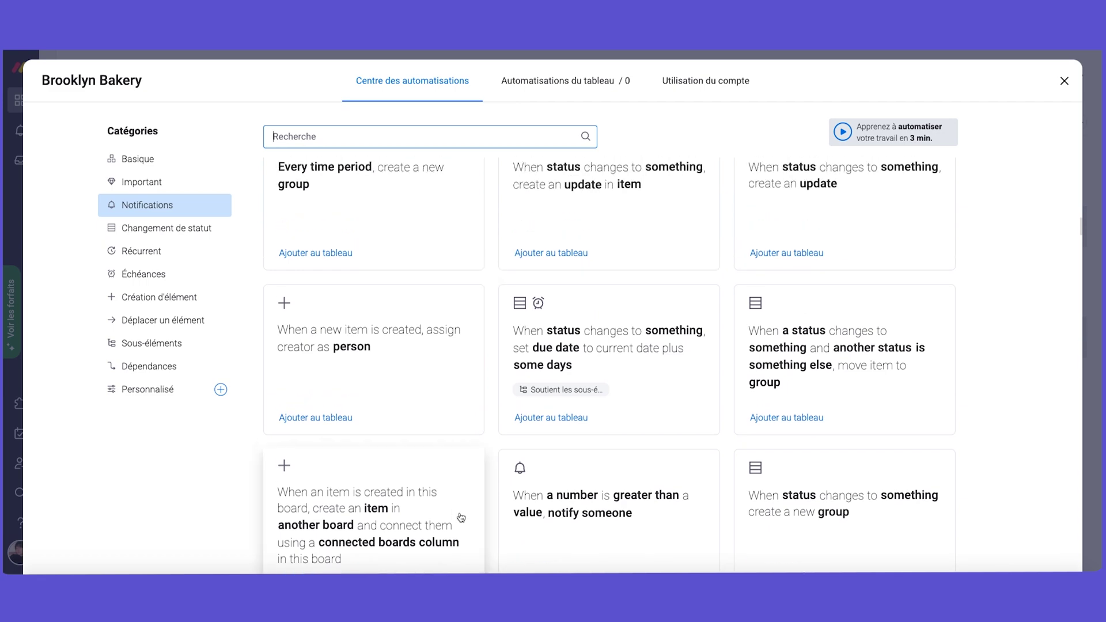
scroll(461, 517, "up", 5)
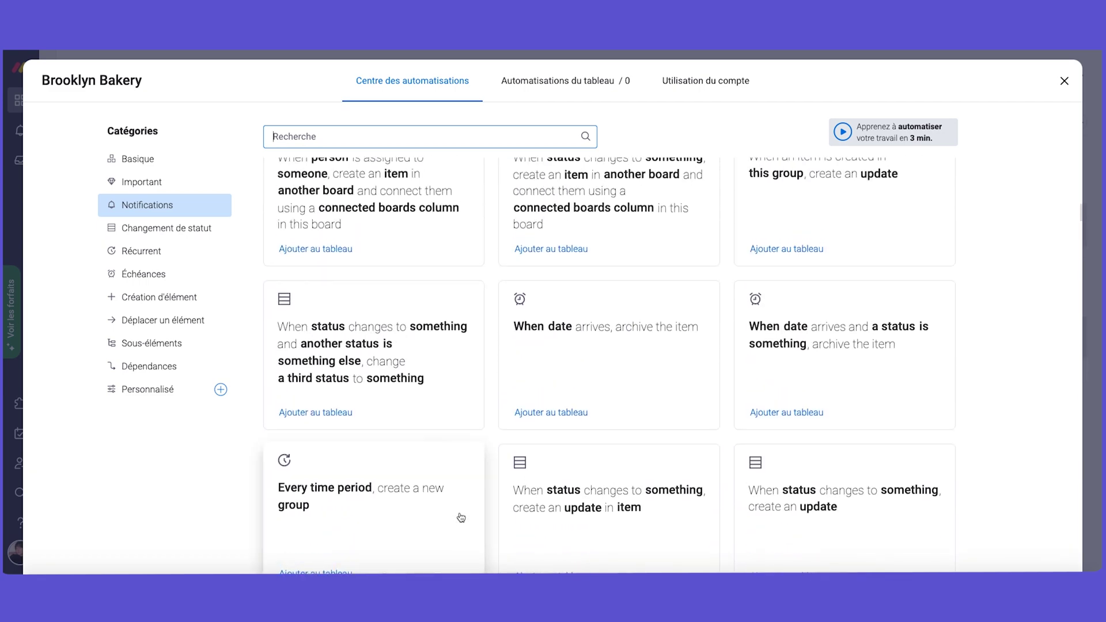
scroll(461, 516, "up", 10)
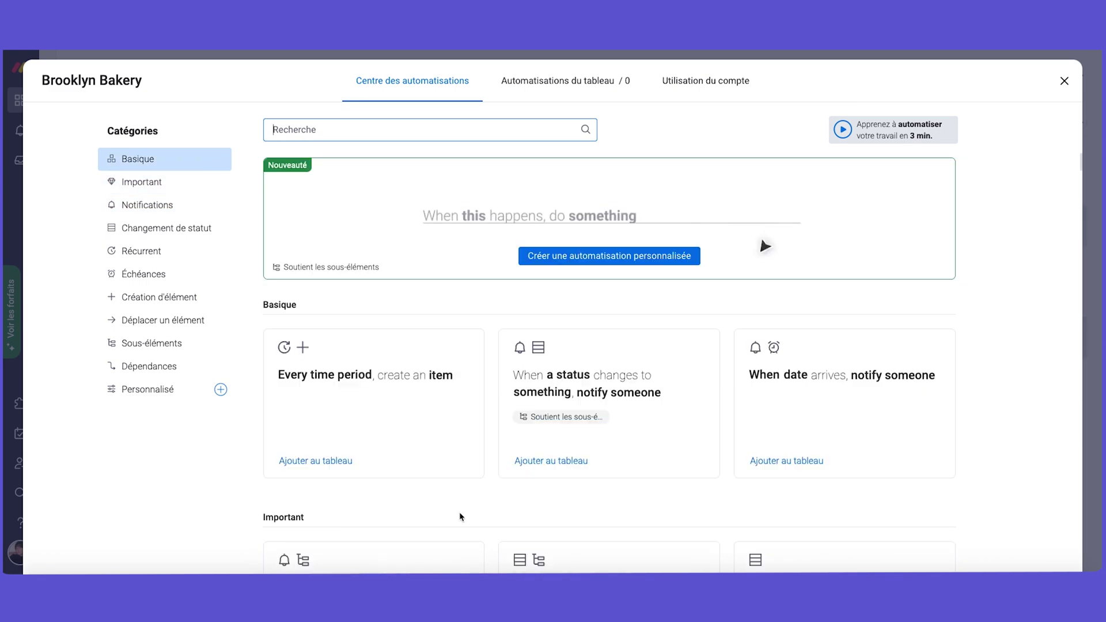
scroll(461, 517, "down", 1)
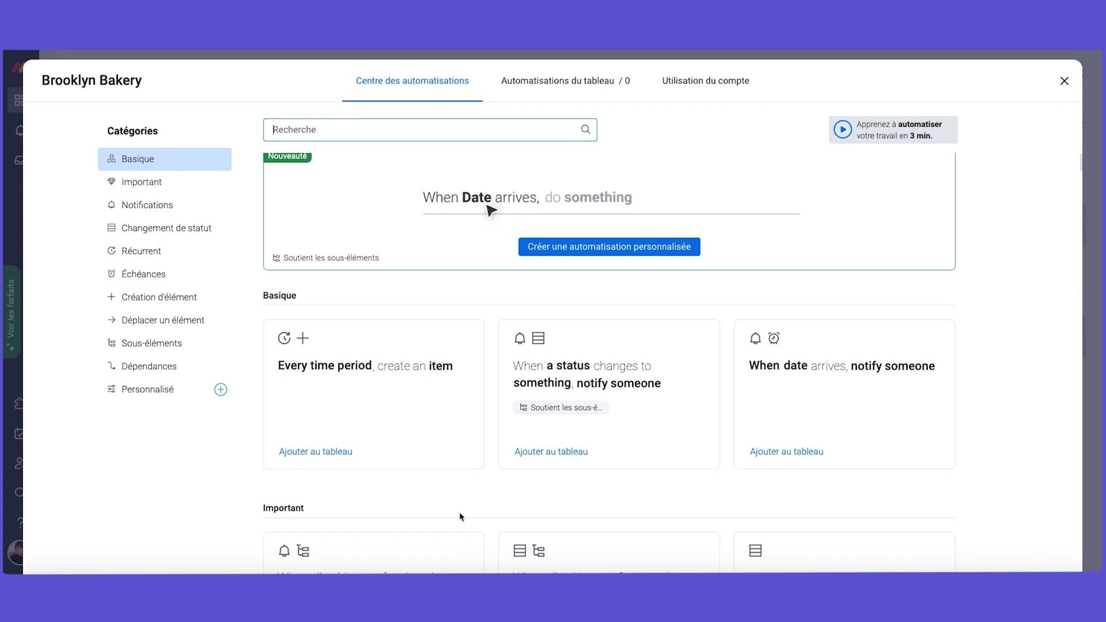
scroll(461, 517, "up", 1)
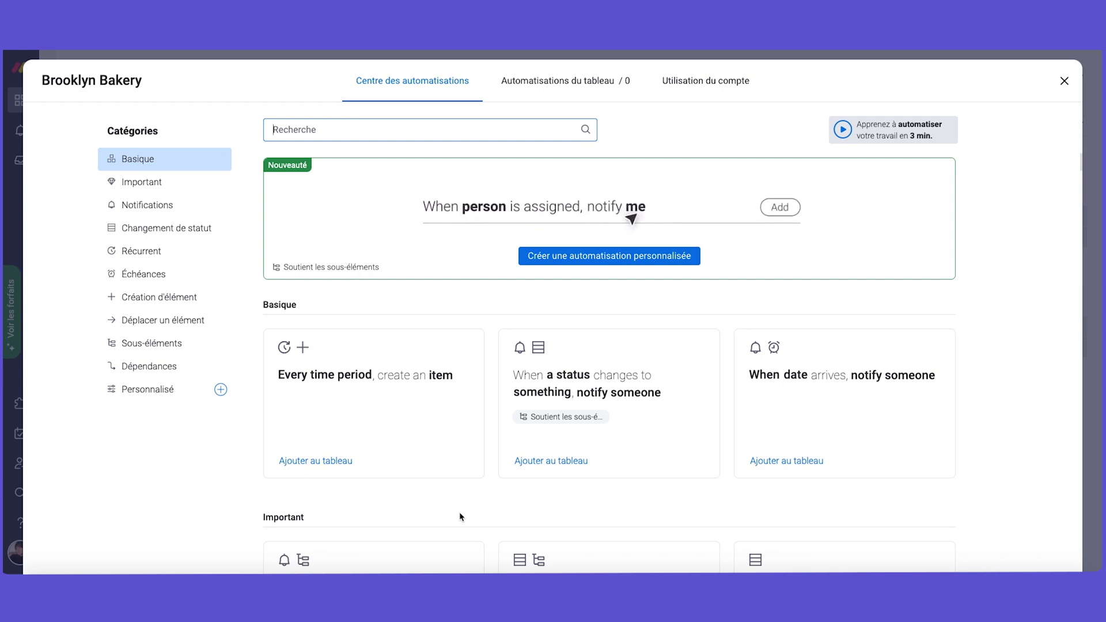
Preview the status-change notification template, then browse the Échéances and Création d'élément categories.
left_click(619, 432)
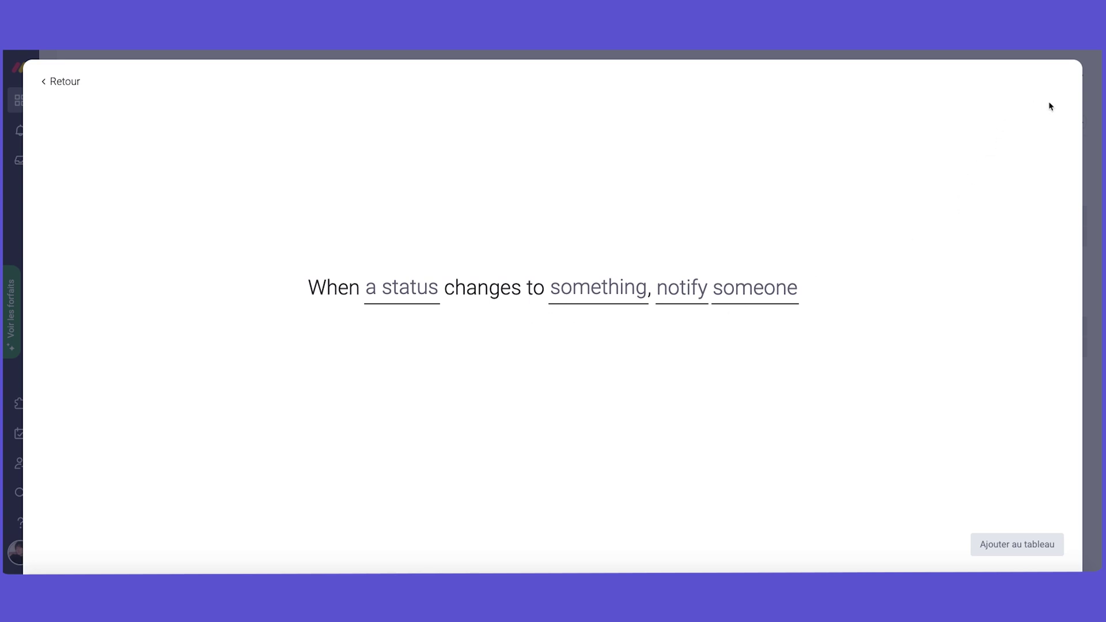
left_click(58, 81)
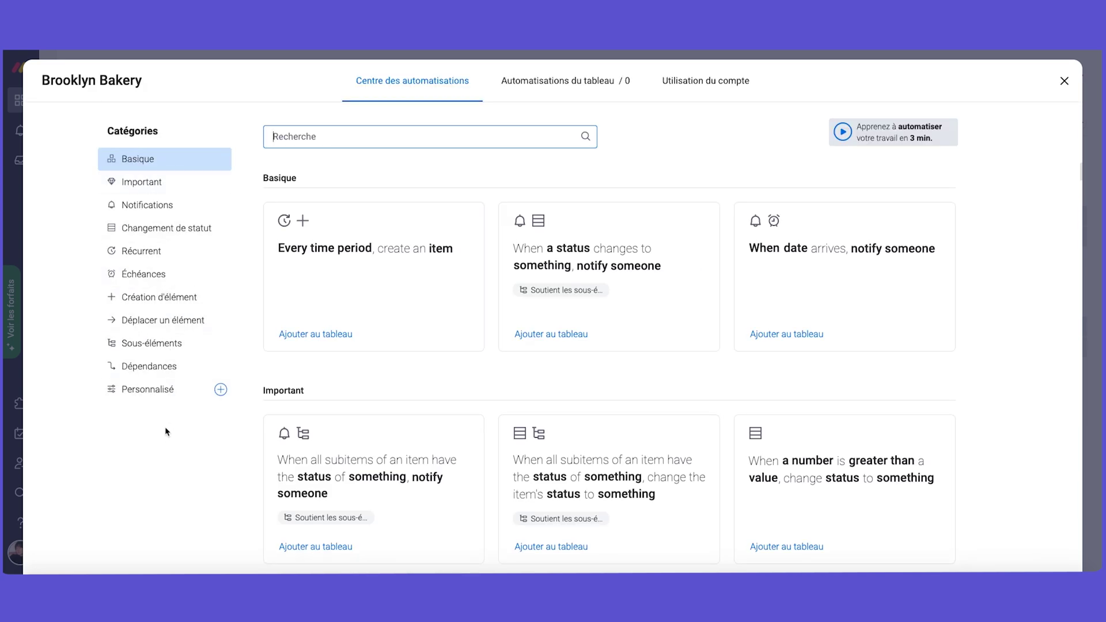
left_click(147, 271)
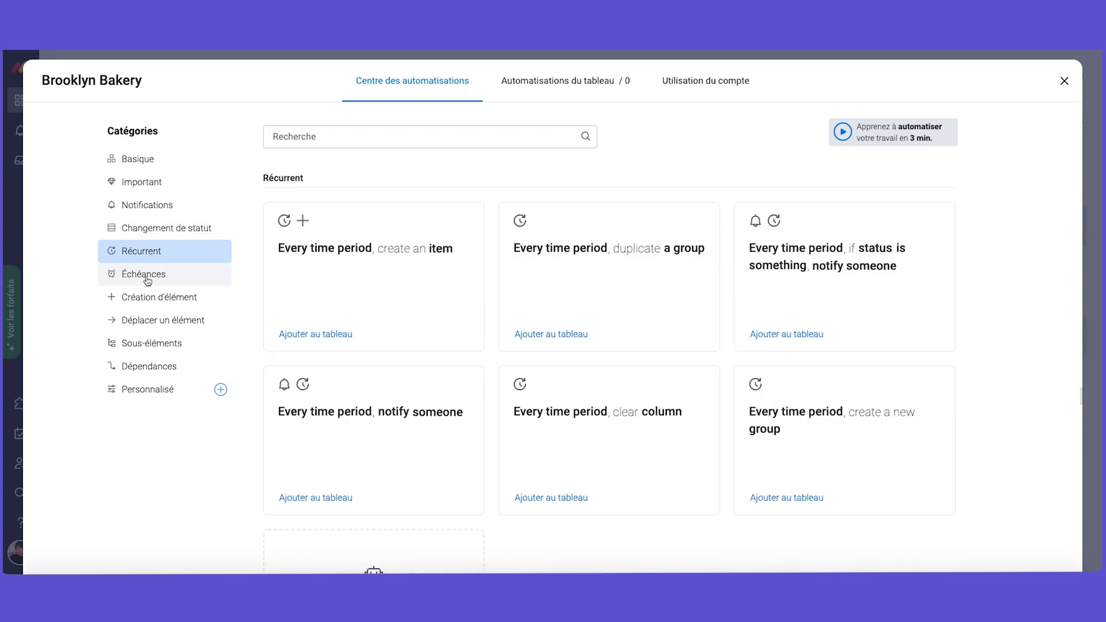
left_click(149, 304)
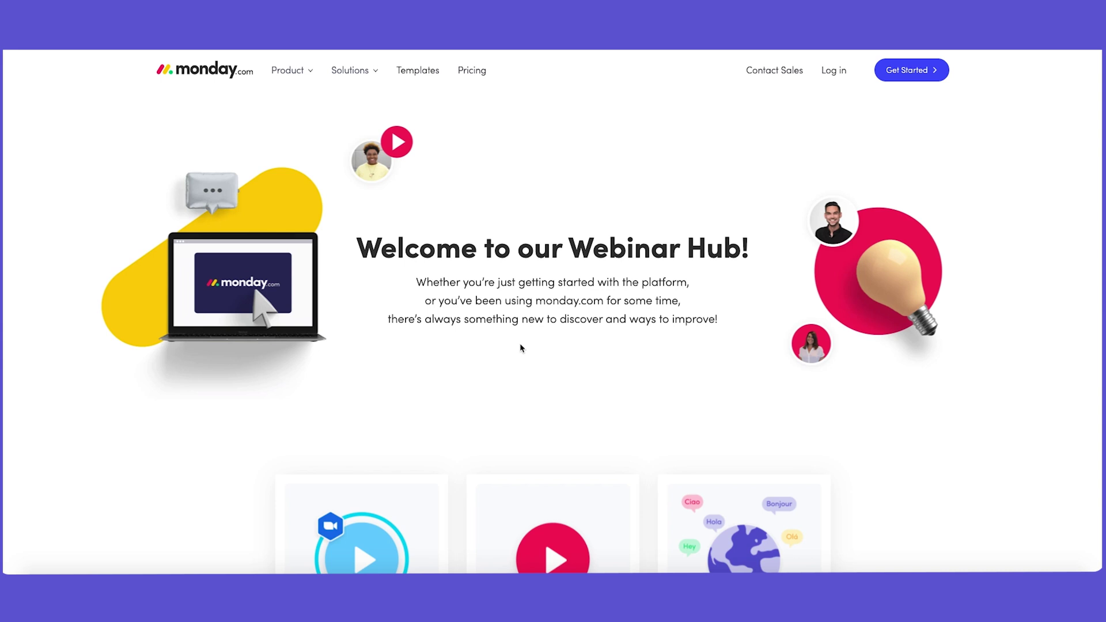
Look over the Webinar Hub's Live, On demand and Languages sections and open the On demand library.
scroll(522, 347, "down", 3)
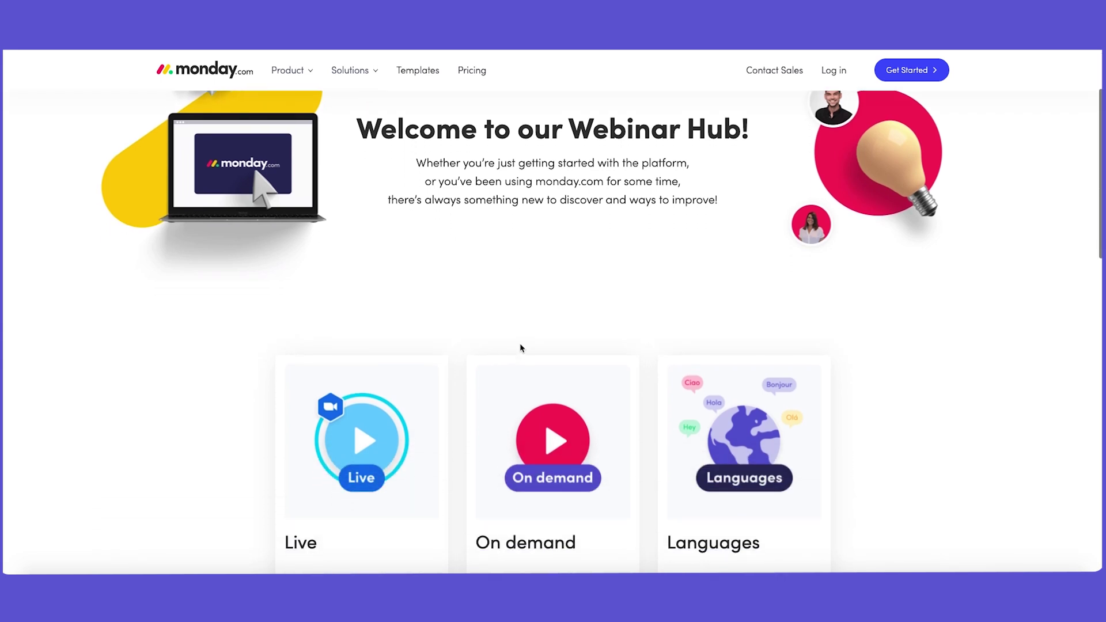
scroll(522, 347, "down", 5)
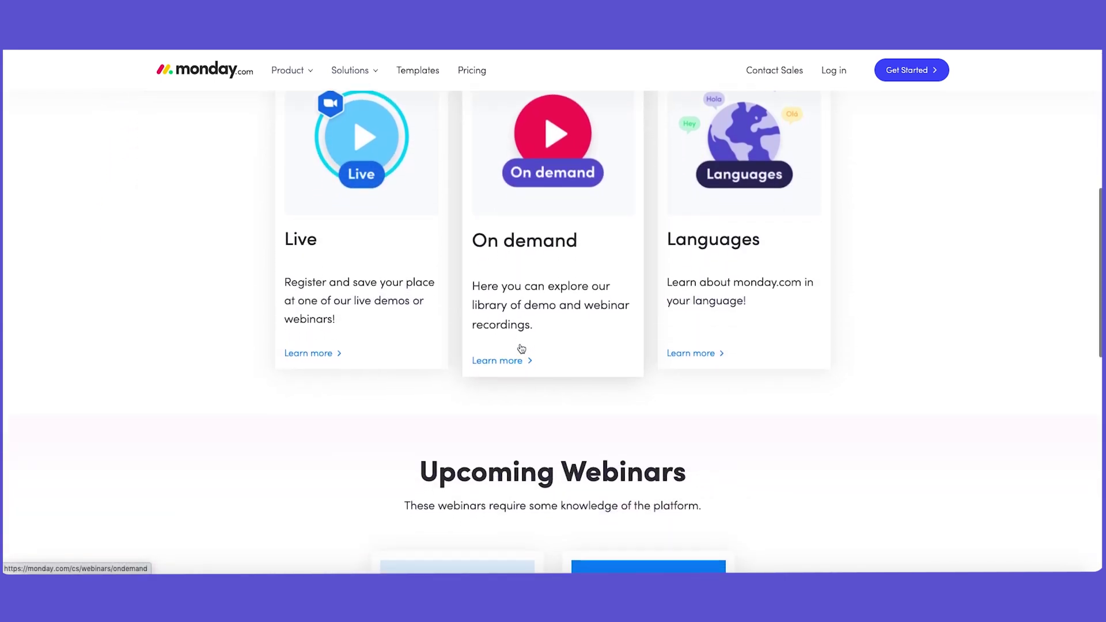
scroll(469, 219, "up", 5)
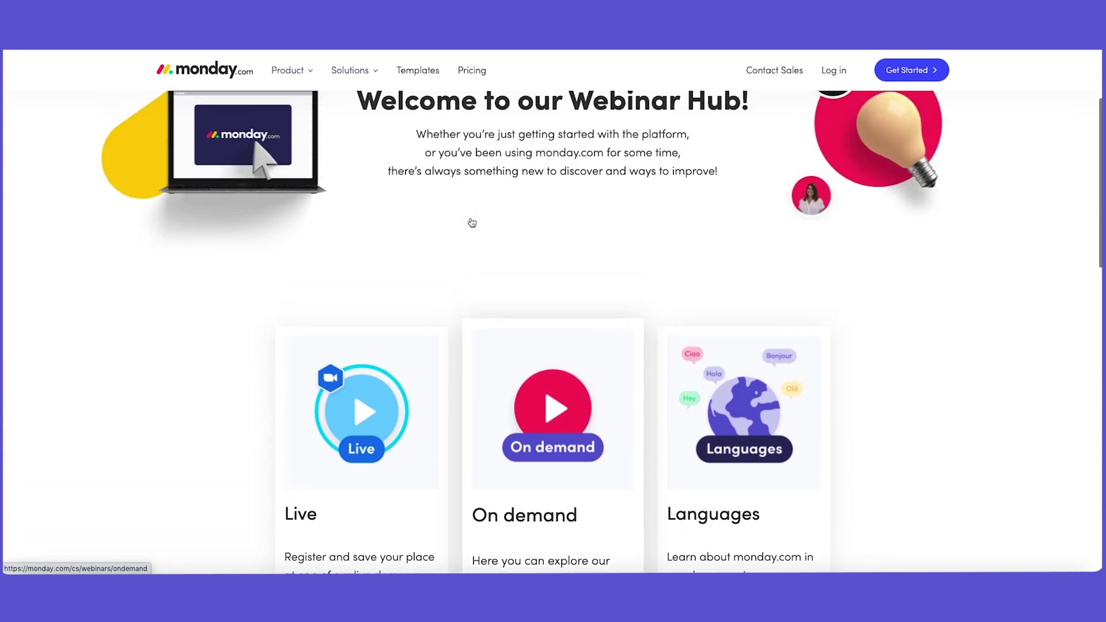
scroll(472, 223, "up", 1)
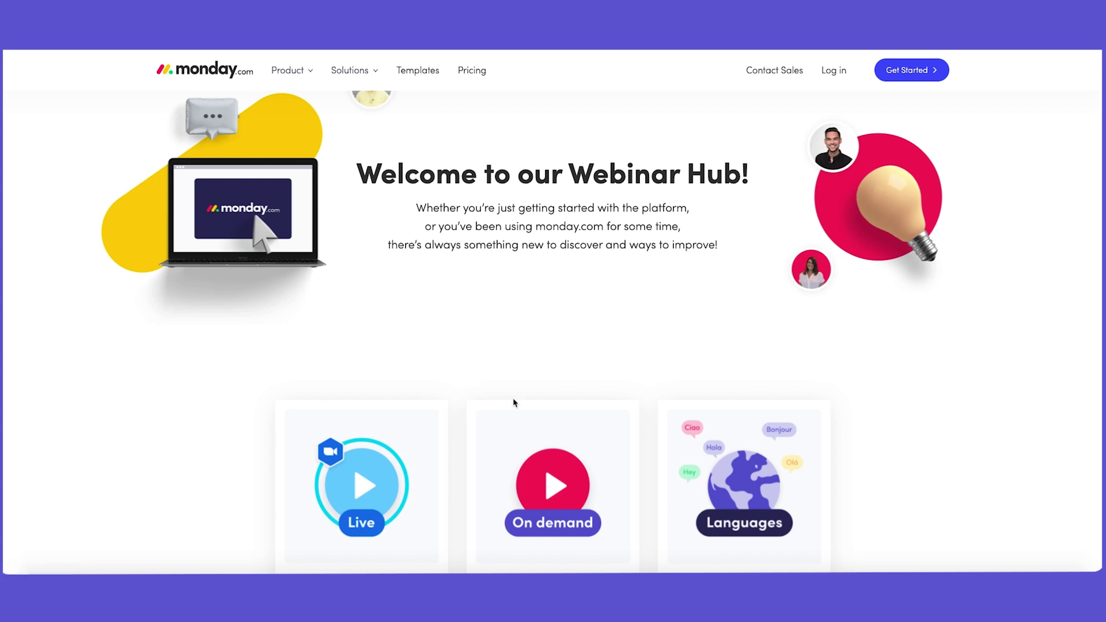
scroll(514, 402, "down", 1)
left_click(509, 458)
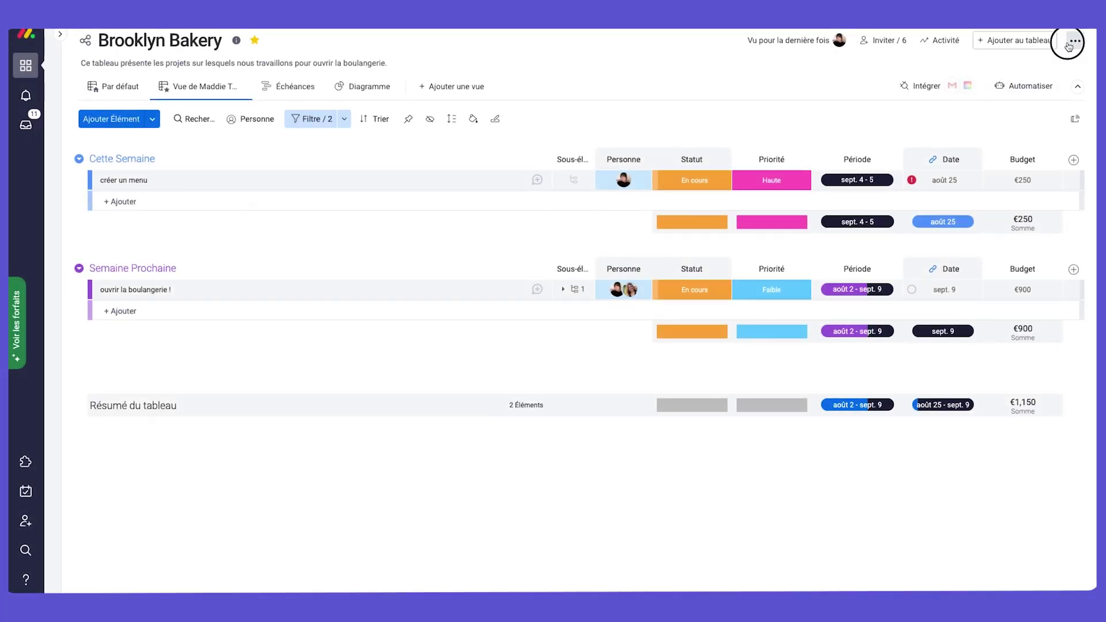
Review the board's Paramètres du tableau and Plus d'actions options, then open the account menu.
left_click(1073, 42)
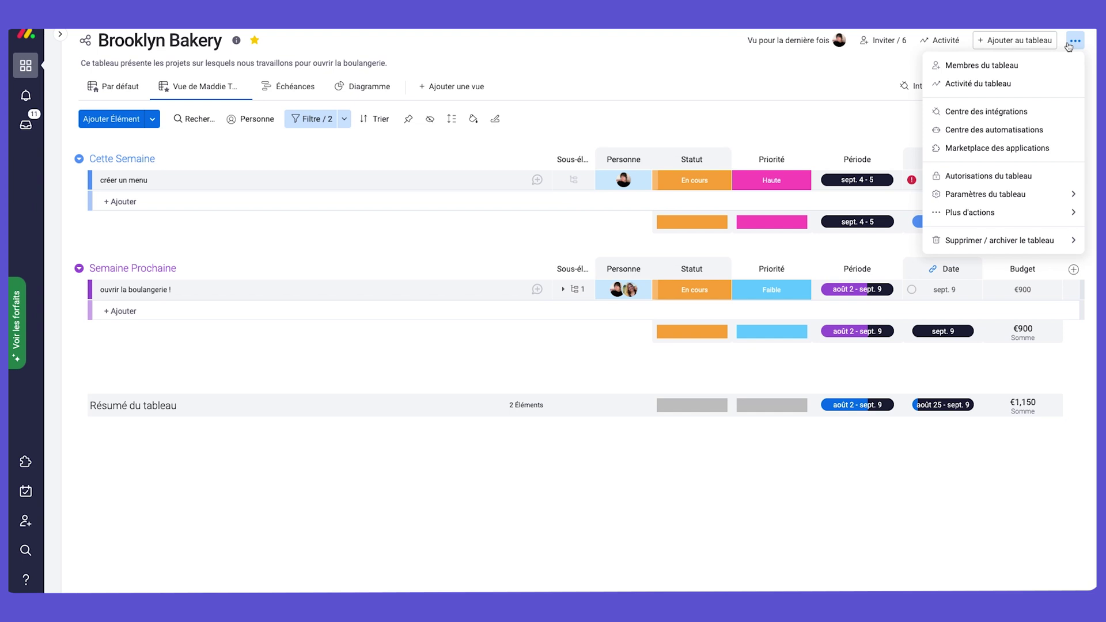
mouse_move(1004, 196)
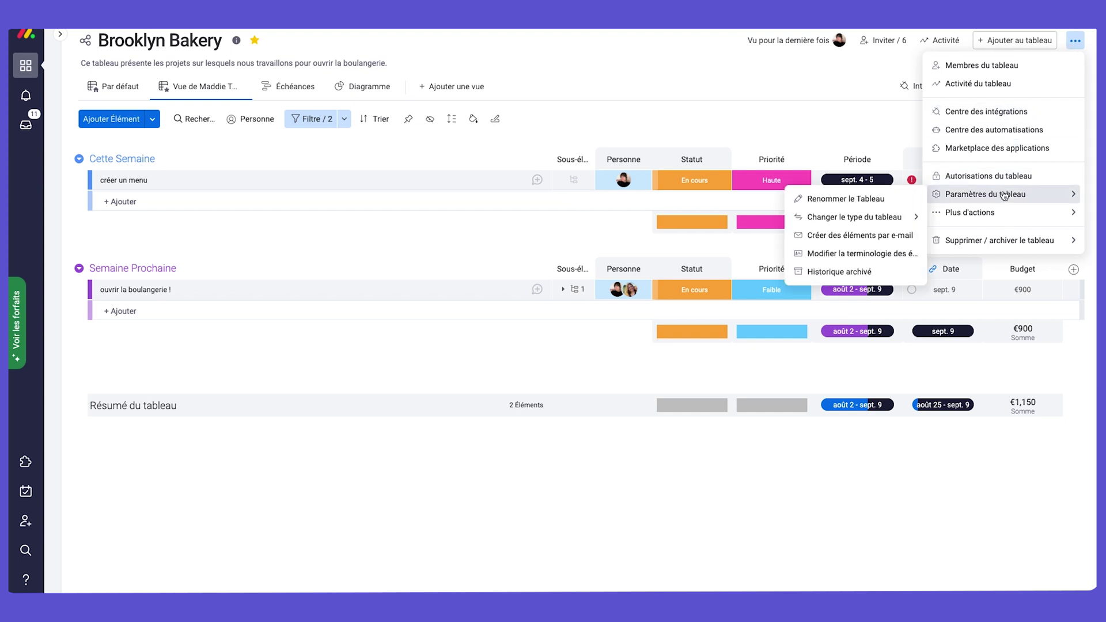
mouse_move(1001, 218)
left_click(280, 446)
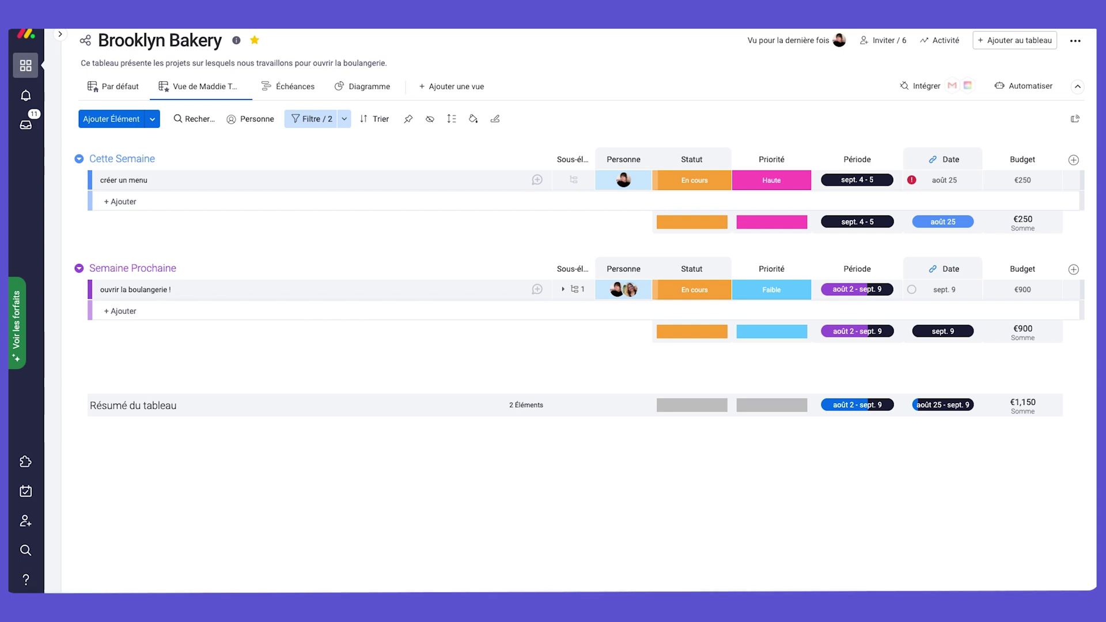
left_click(25, 612)
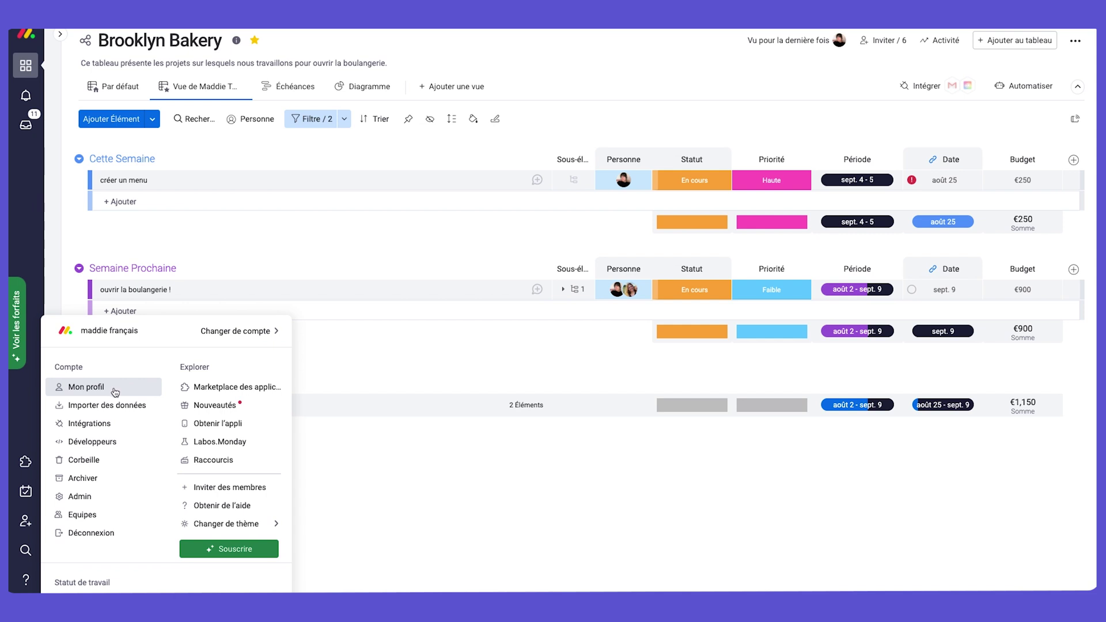
View the Mon profil page, then open the Admin settings from the account menu.
left_click(116, 392)
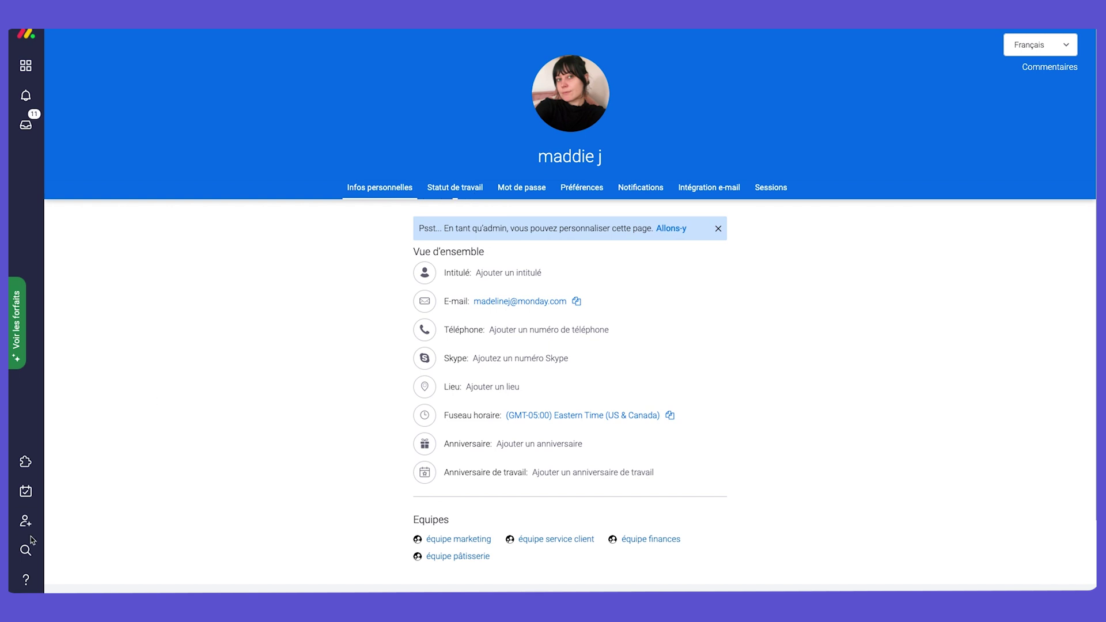
left_click(26, 612)
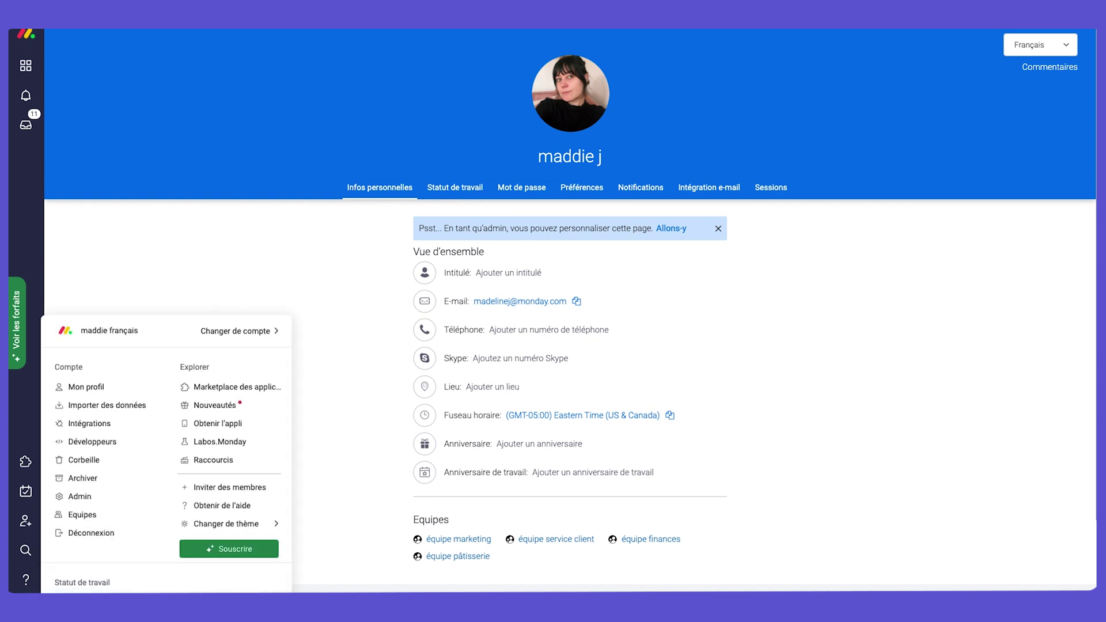
left_click(98, 499)
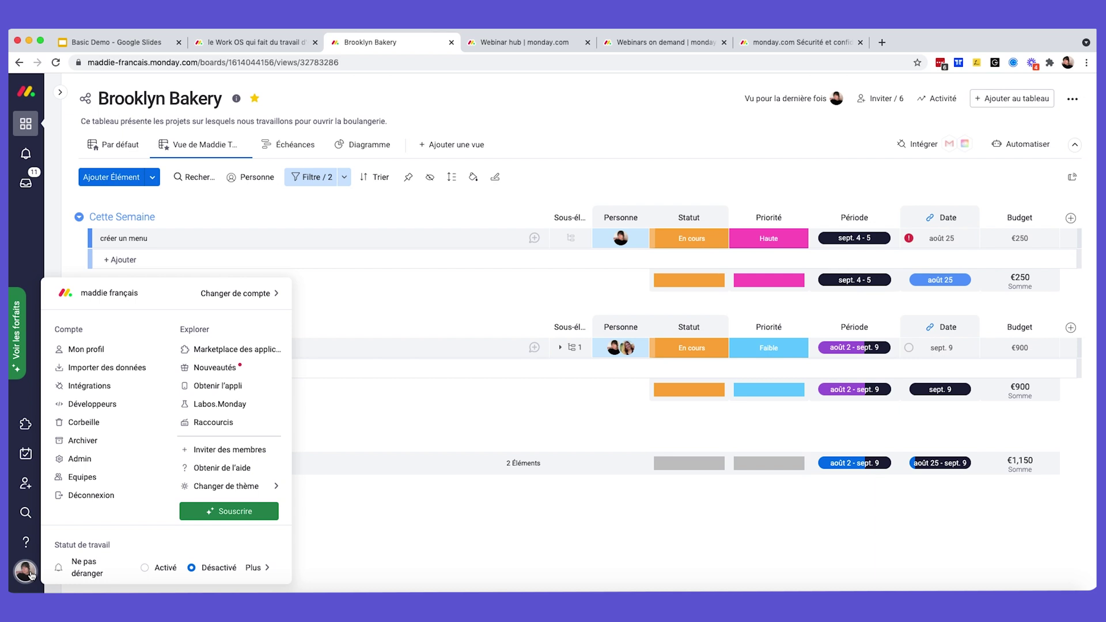
Browse the help panel's Centre d'aide with Webinaires, Vidéos tutoriels and Communauté, then close it.
left_click(24, 543)
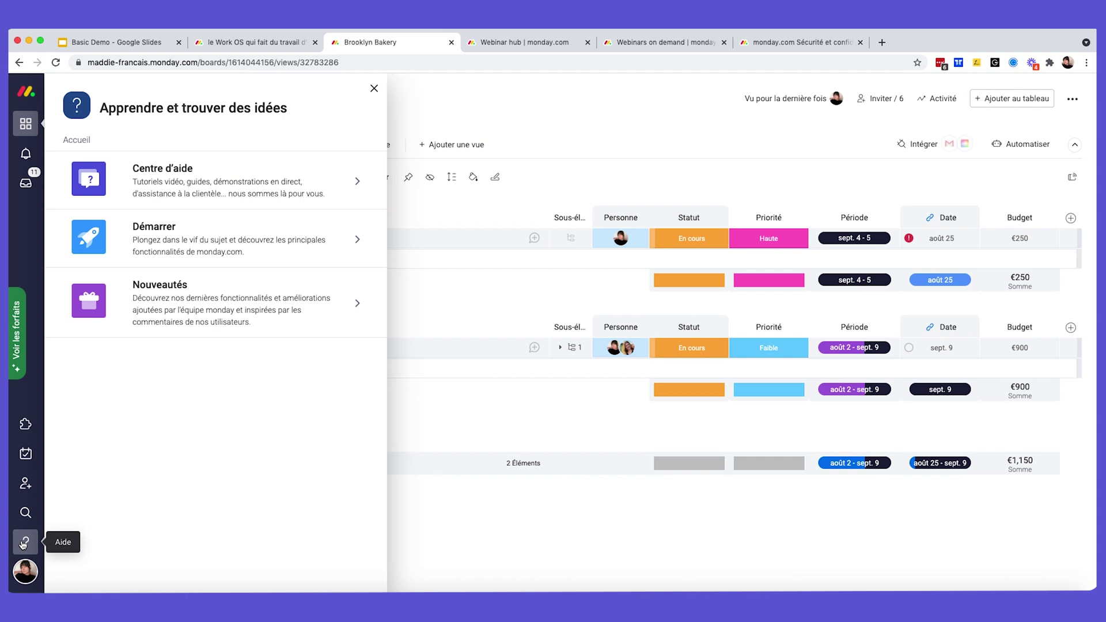
left_click(165, 187)
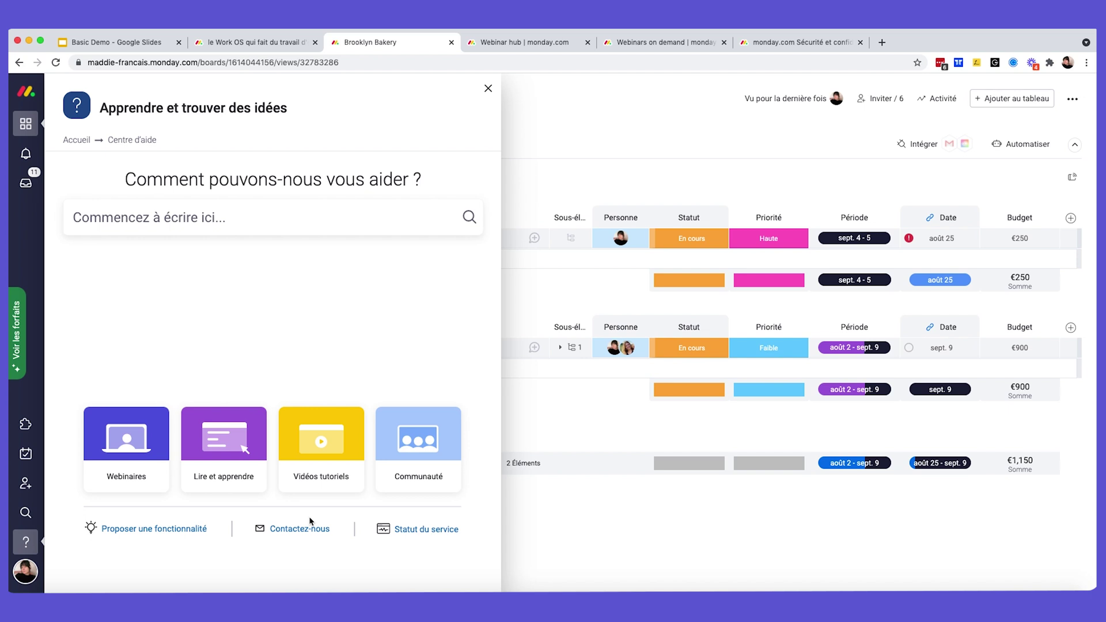
left_click(488, 88)
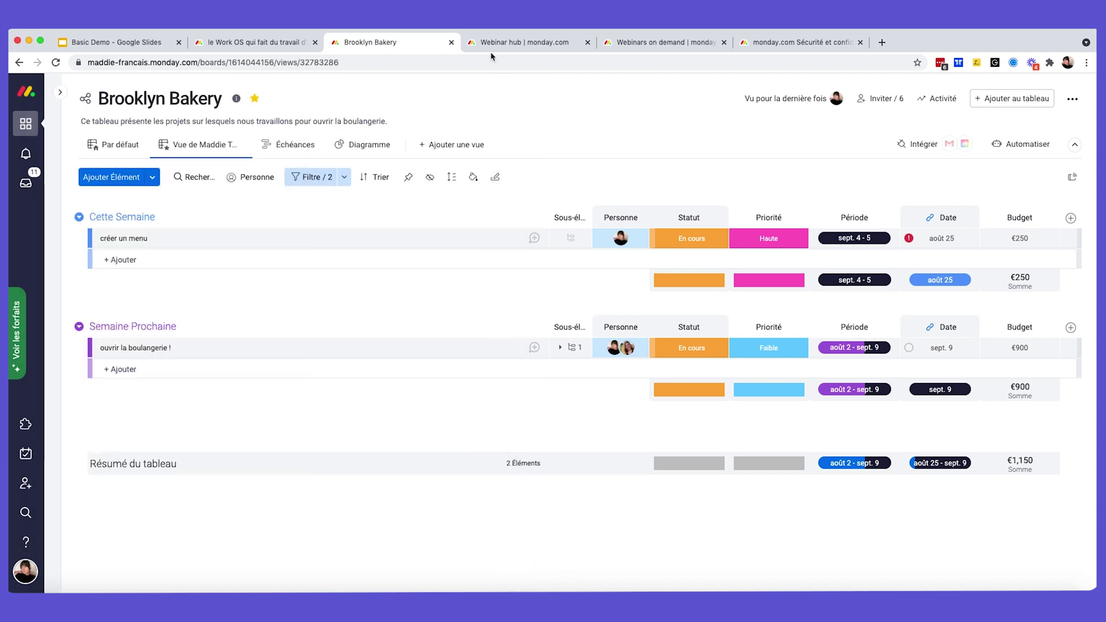